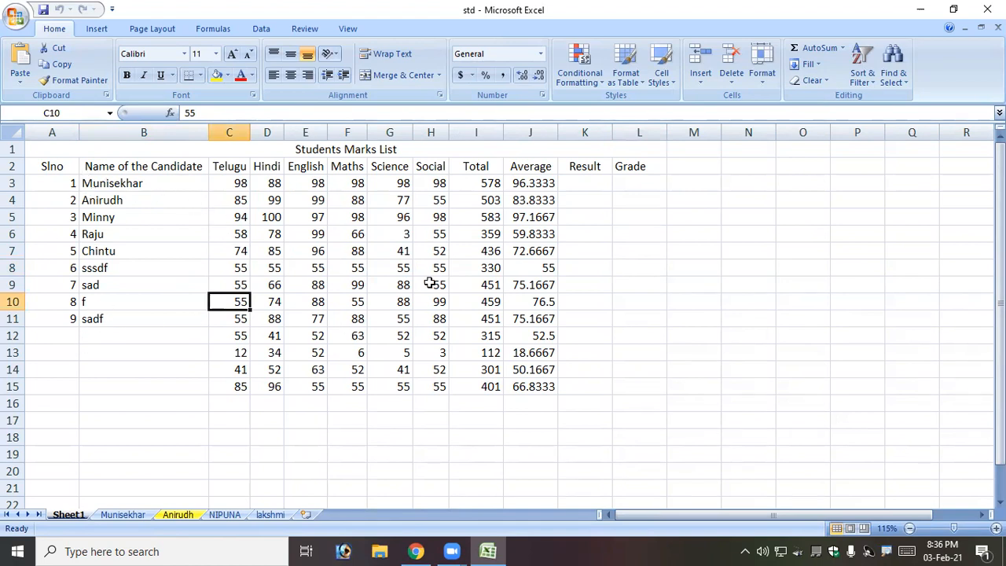
# Step: Clear the average formulas from J4:J15, keeping the one in J3
pyautogui.click(499, 181)
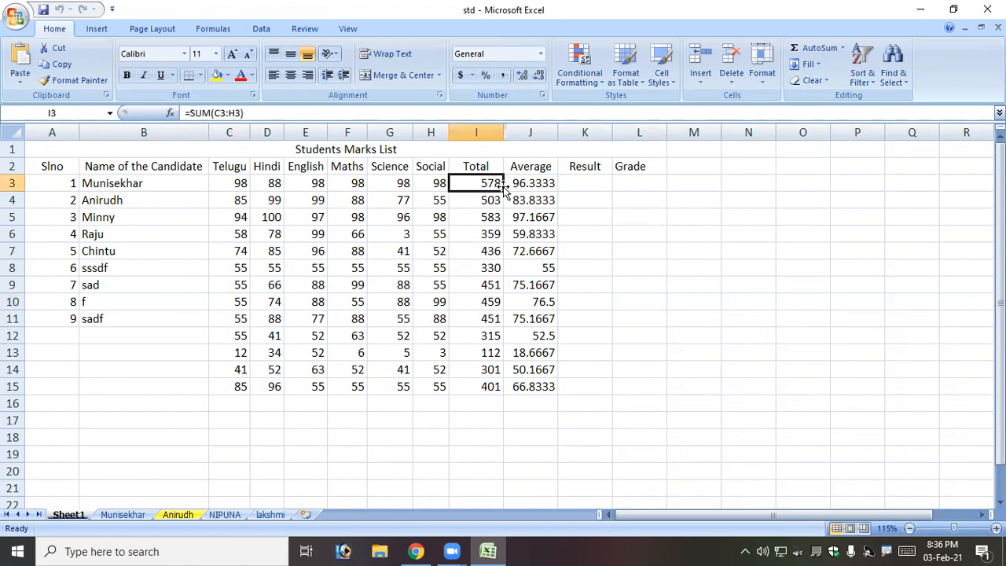
pyautogui.click(527, 185)
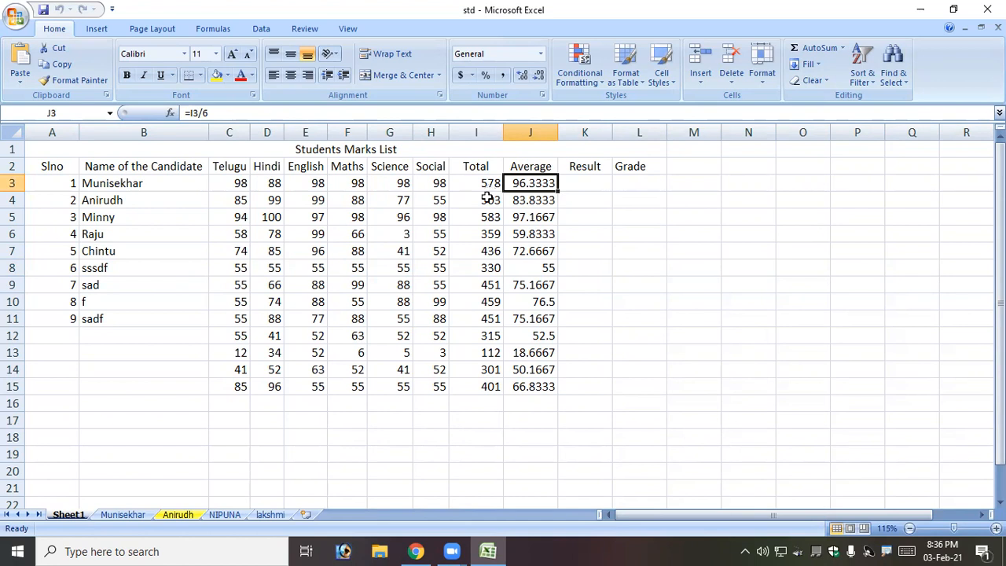
pyautogui.click(519, 201)
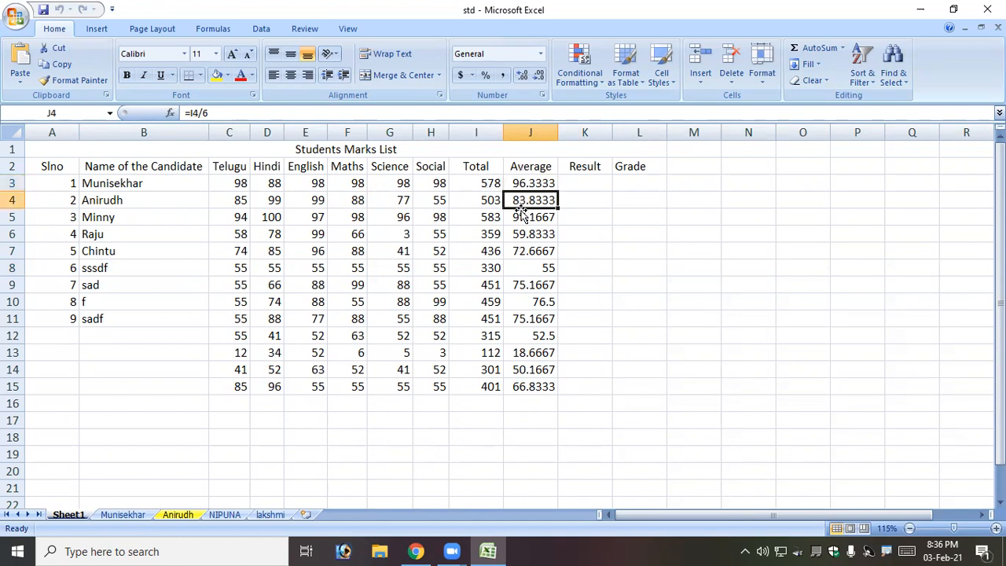
pyautogui.moveTo(523, 198); pyautogui.dragTo(536, 379)
pyautogui.press('BackSpace')
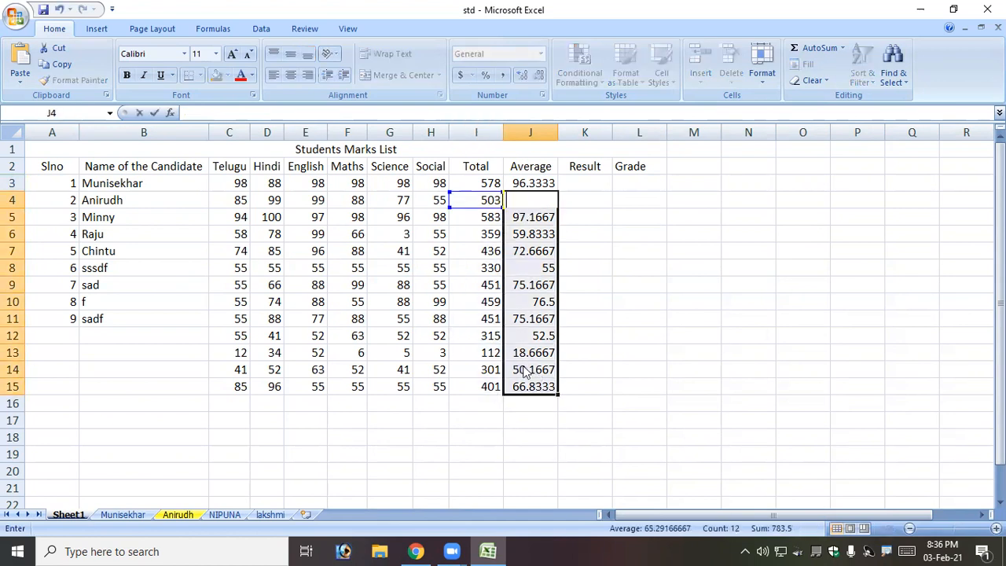
pyautogui.press('Escape')
pyautogui.press('Delete')
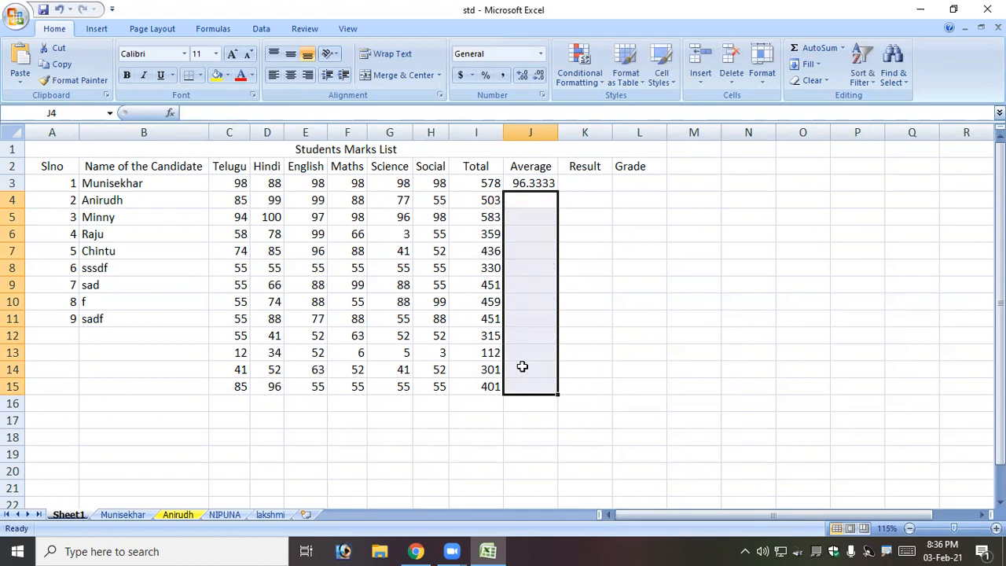
pyautogui.press('Down')
pyautogui.press('Up')
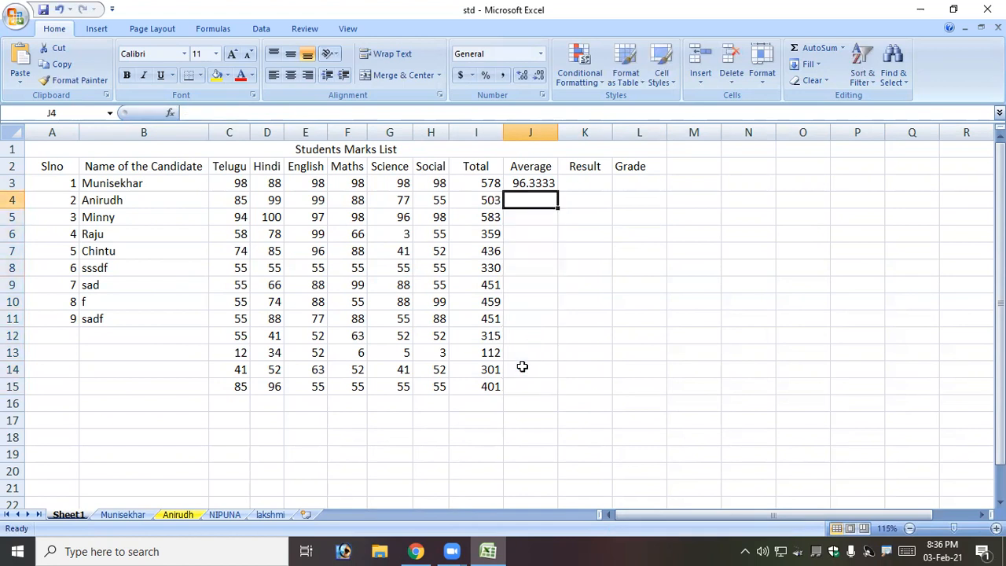
# Step: Enter =AVERAGE(52,63,41,74,85,96) in J4 to average six directly entered numbers
pyautogui.write('=AV')
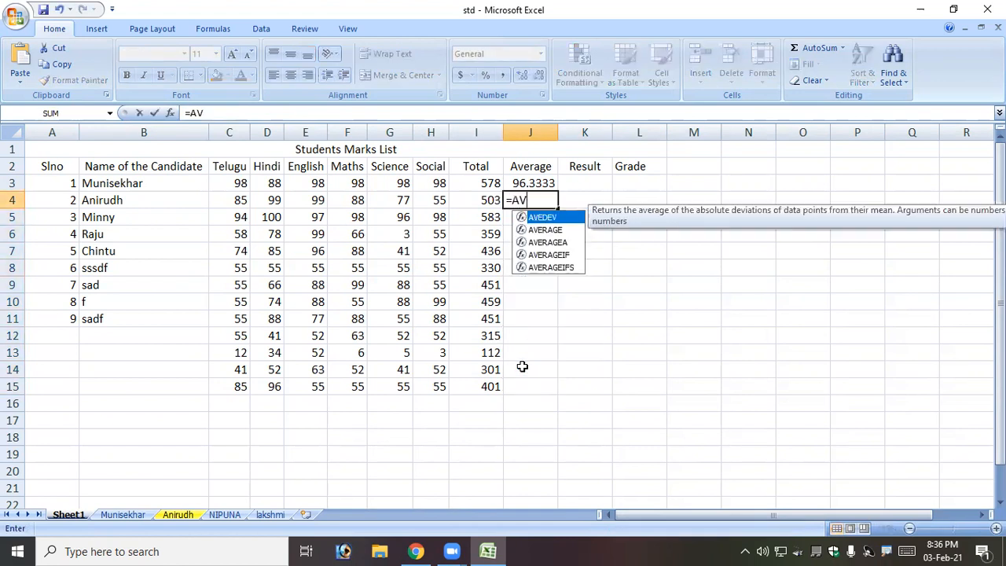
pyautogui.write('ERAGE')
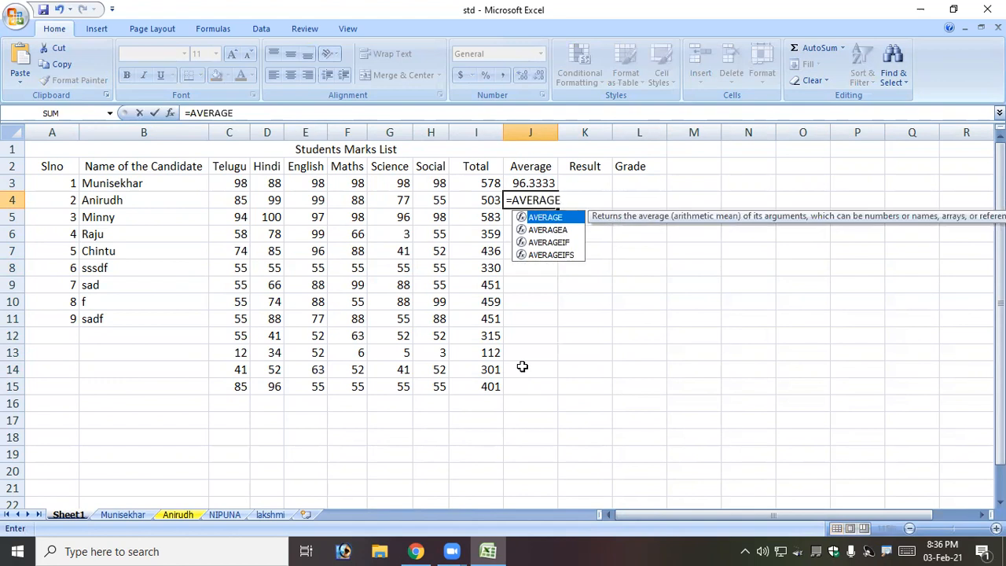
pyautogui.write('(')
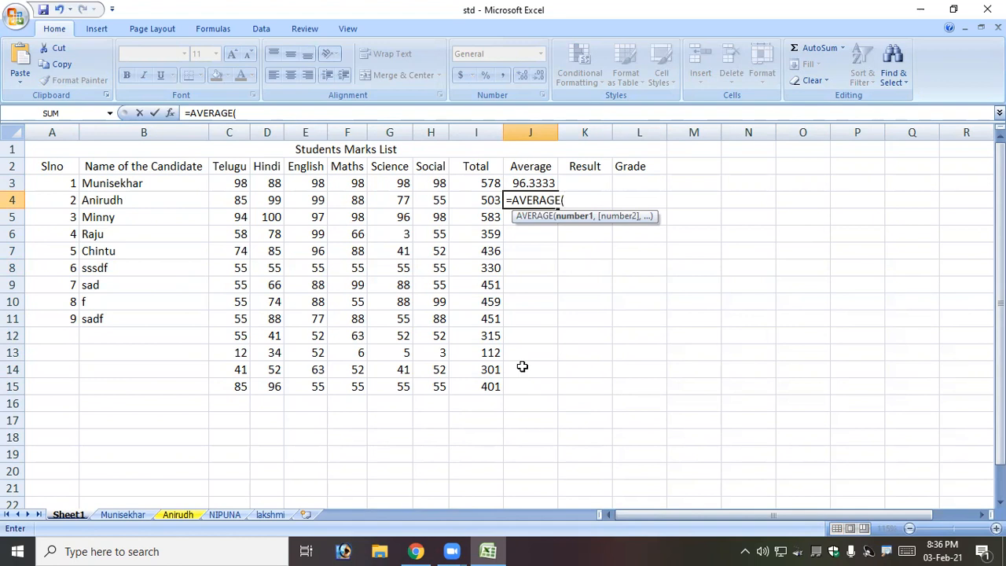
pyautogui.write('52,63')
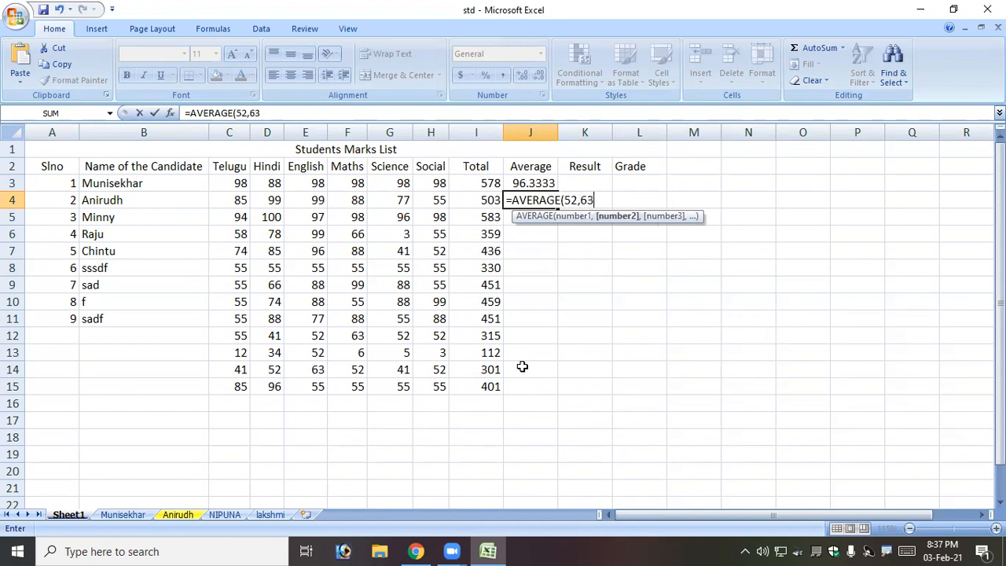
pyautogui.write(',41,7')
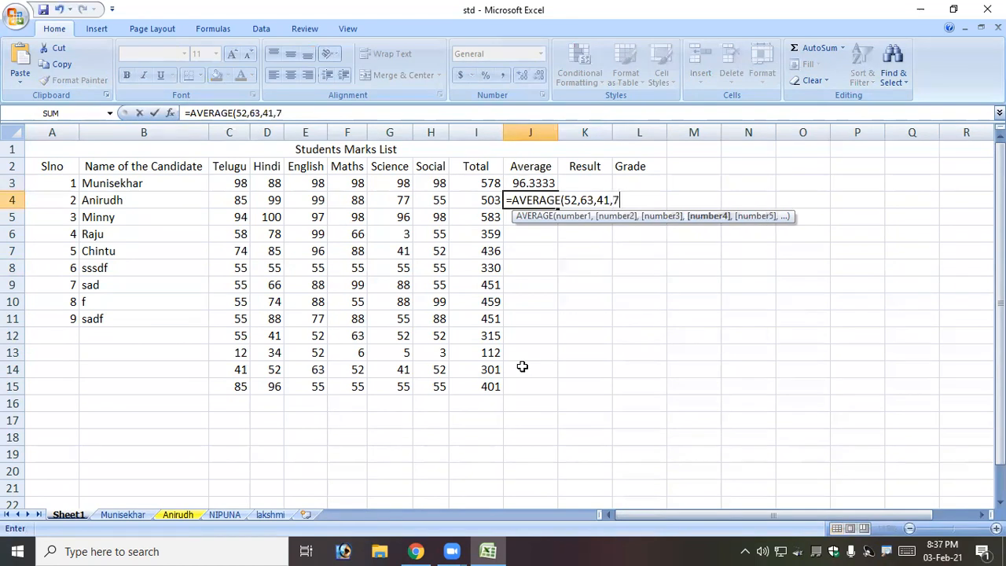
pyautogui.write('4,85,')
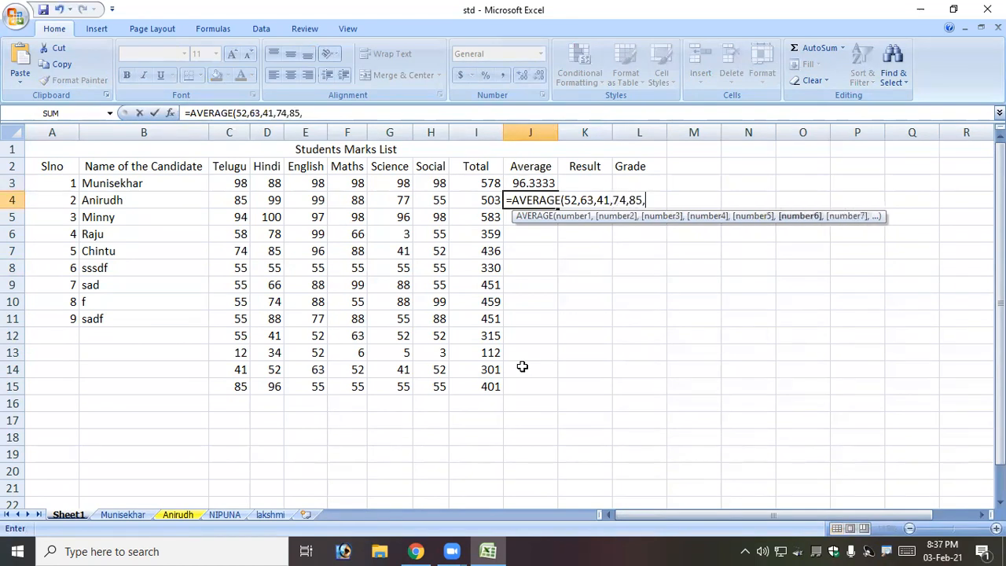
pyautogui.write('96)')
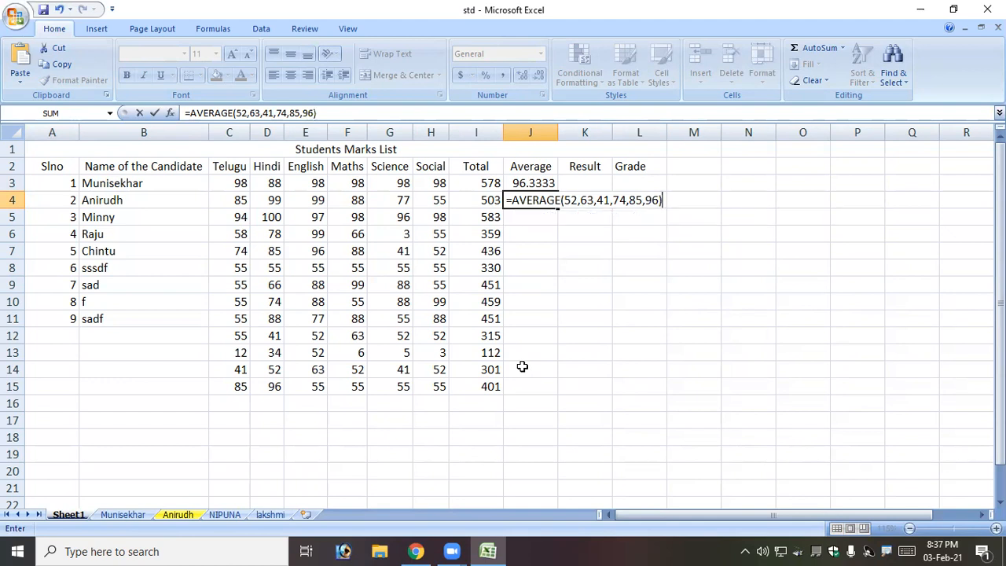
pyautogui.press('Return')
pyautogui.press('Up')
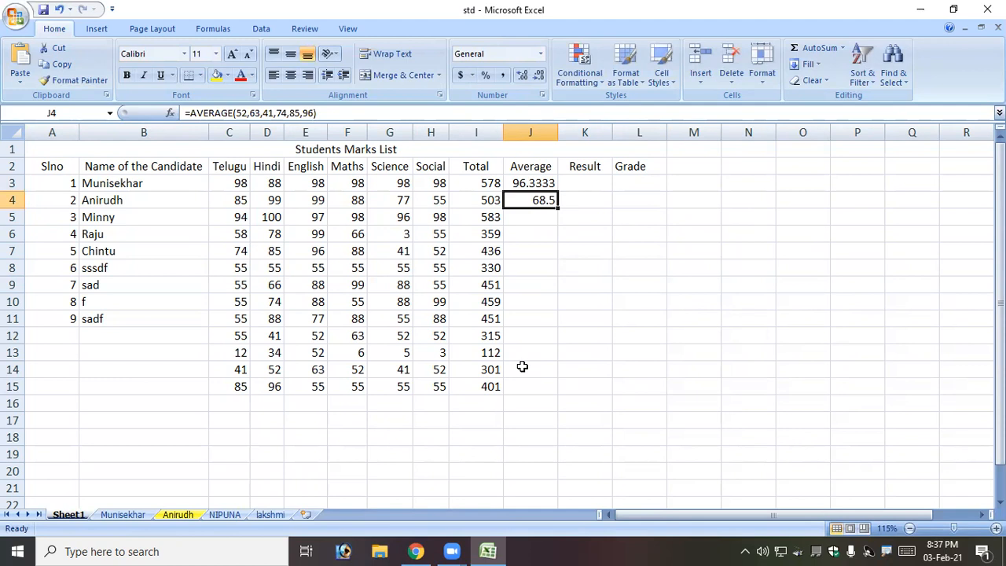
# Step: Review the subject marks across row 5, from Social back to Telugu, and return to J5
pyautogui.press('Down')
pyautogui.press('Up')
pyautogui.press('Down')
pyautogui.press('Left')
pyautogui.press('Left')
pyautogui.press('Left')
pyautogui.press('Left')
pyautogui.press('Left')
pyautogui.press('Left')
pyautogui.press('Left')
pyautogui.press('Right')
pyautogui.press('Right')
pyautogui.press('Right')
pyautogui.press('Right')
pyautogui.press('Right')
pyautogui.press('Right')
pyautogui.press('Right')
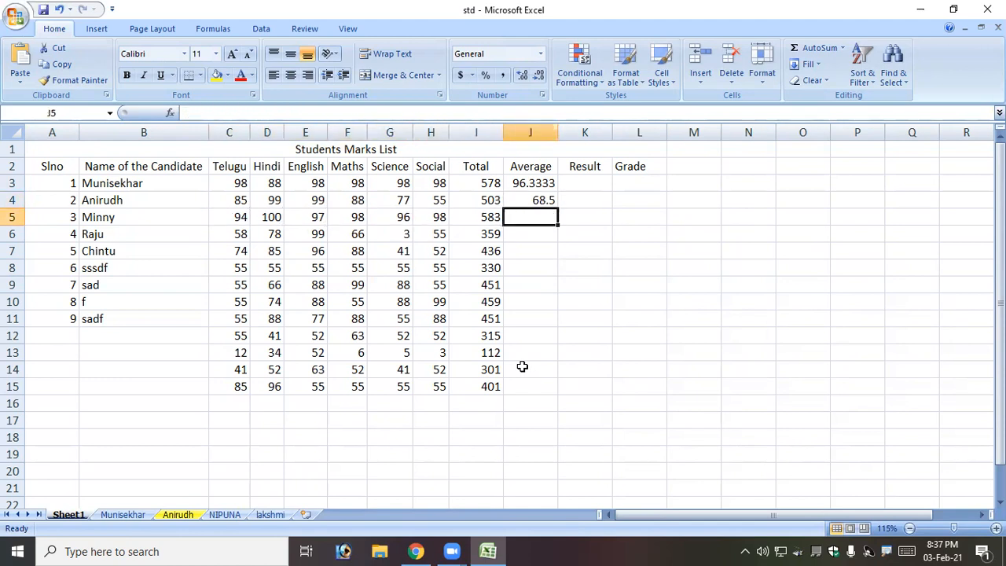
# Step: Enter =AVERAGE(C5,D5,E5,F5,G5,H5) in J5 to average the row's marks using individual cell references
pyautogui.write('=AVER')
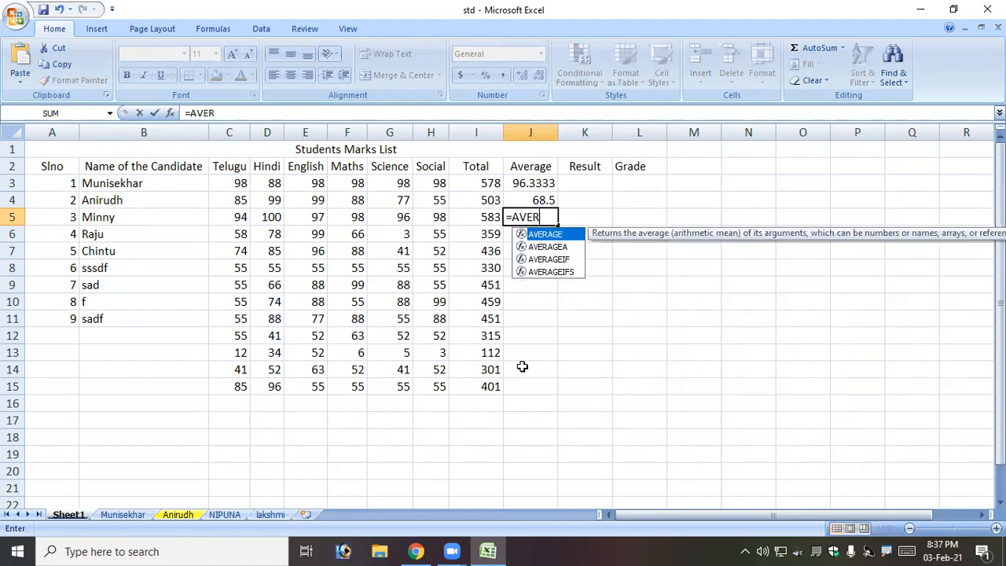
pyautogui.write('AGE(')
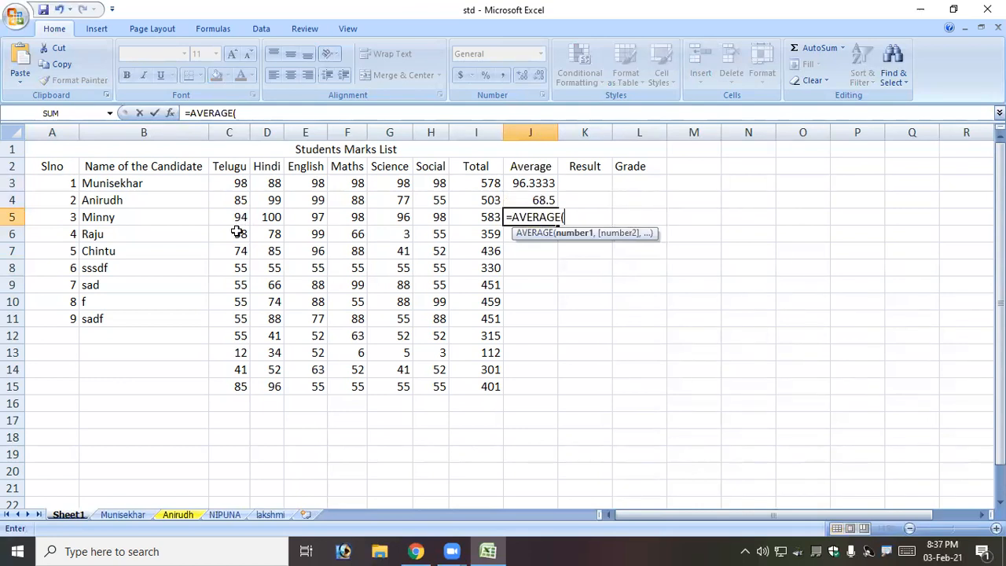
pyautogui.write('C')
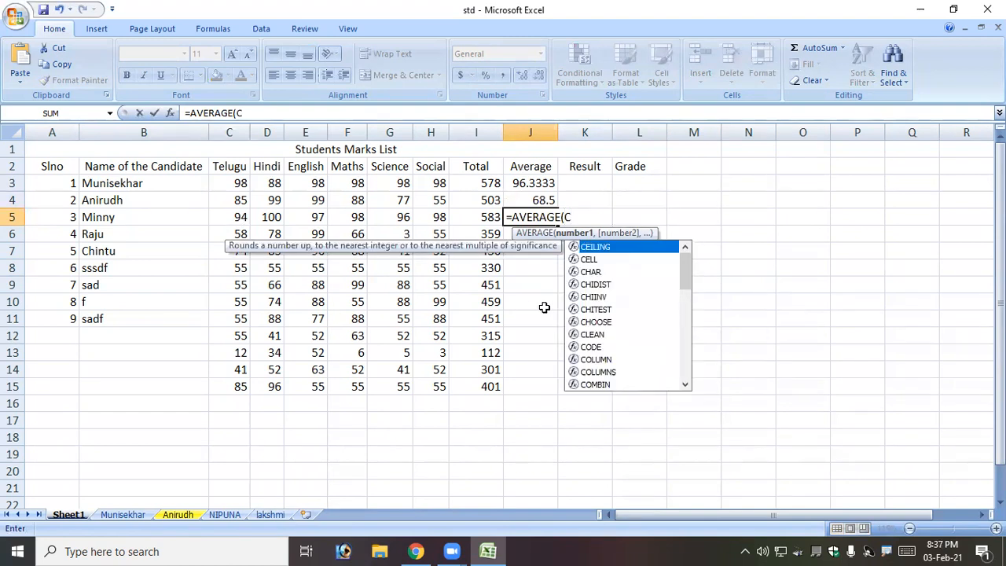
pyautogui.write('2')
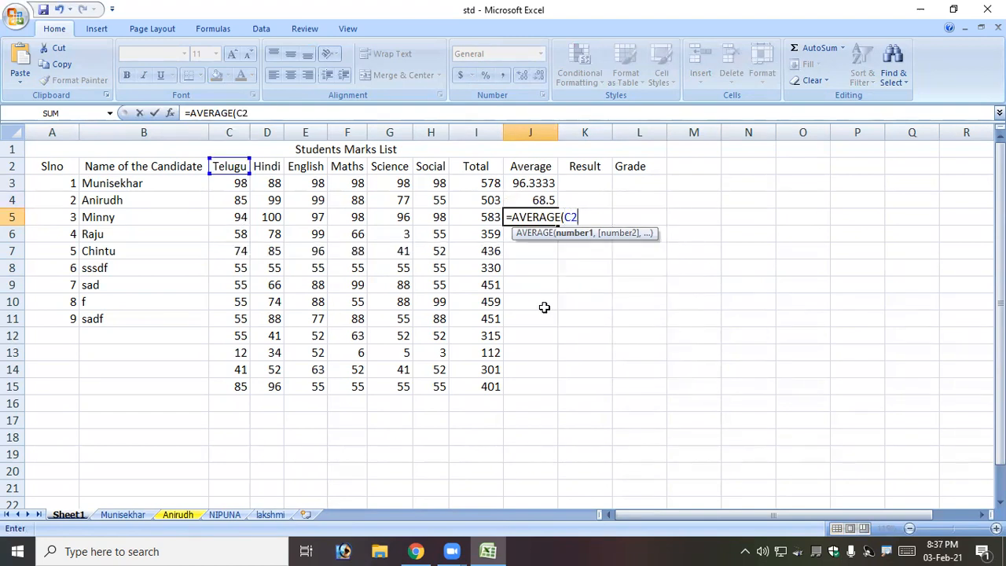
pyautogui.press('BackSpace')
pyautogui.write('5')
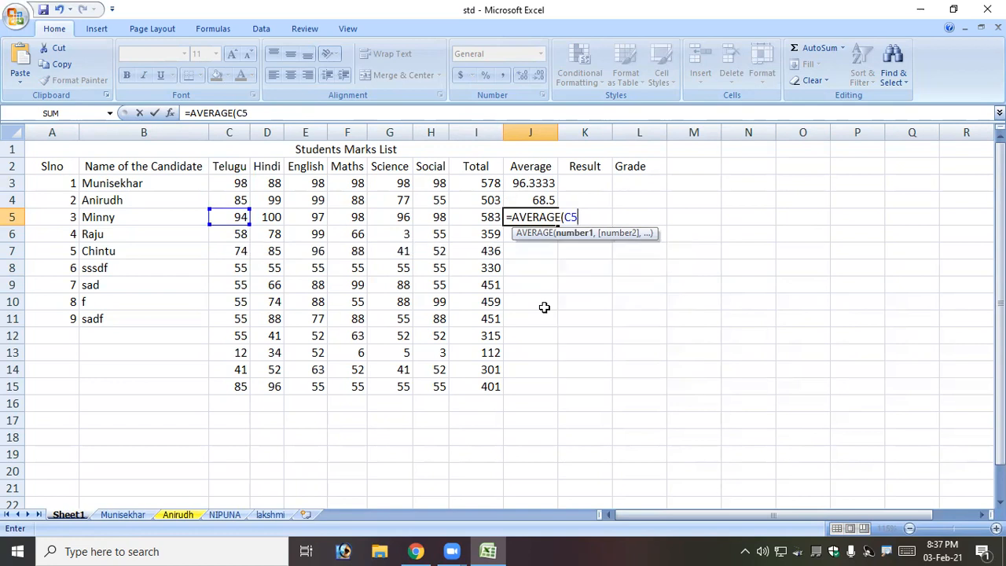
pyautogui.write(',')
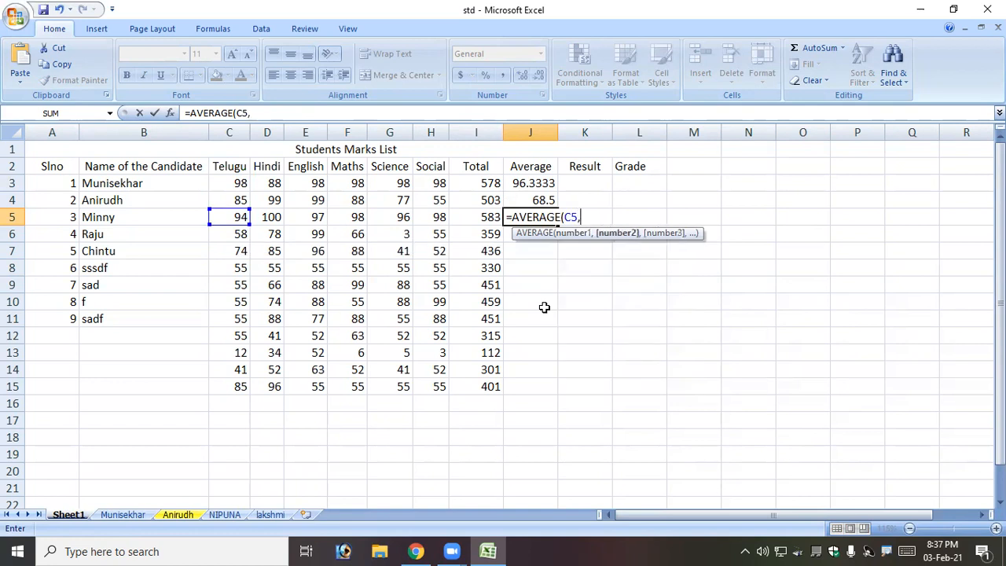
pyautogui.write('D5,')
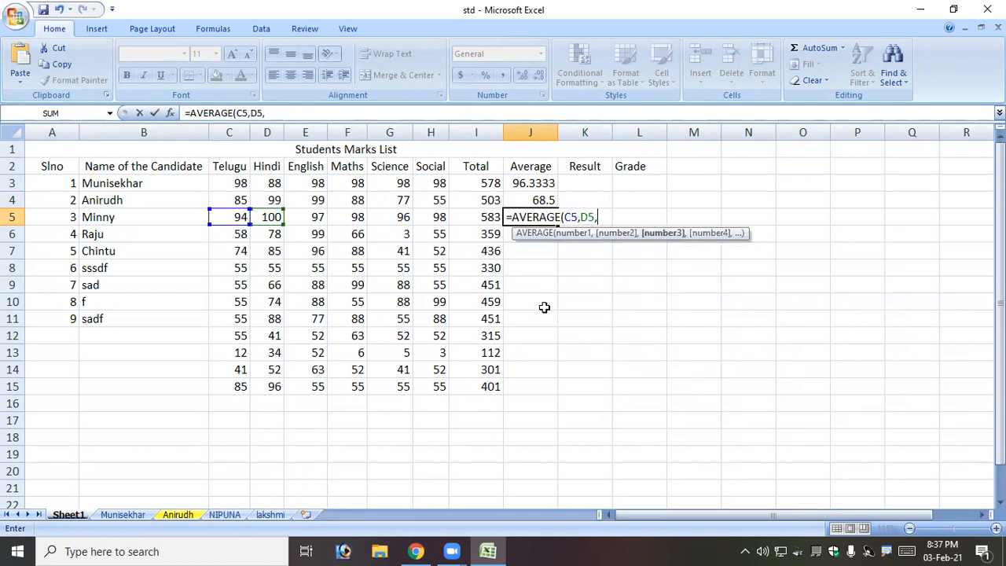
pyautogui.write('E5,F5')
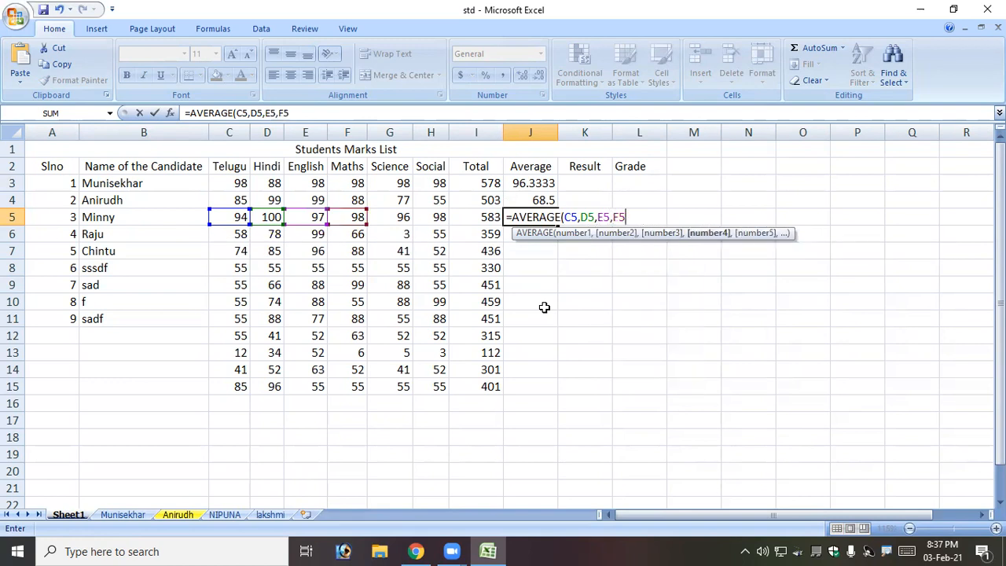
pyautogui.write(',G5,H')
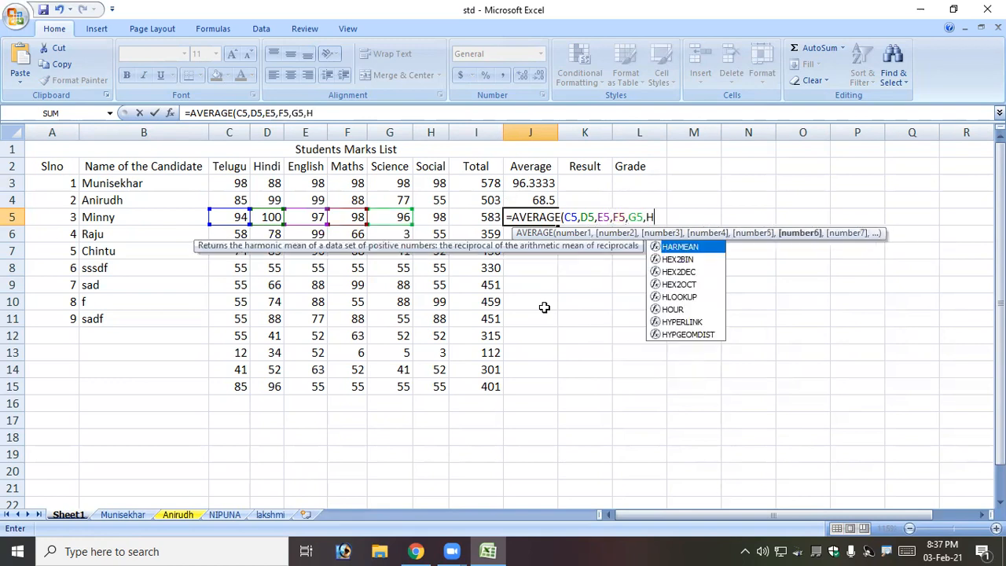
pyautogui.write('5)')
pyautogui.press('Return')
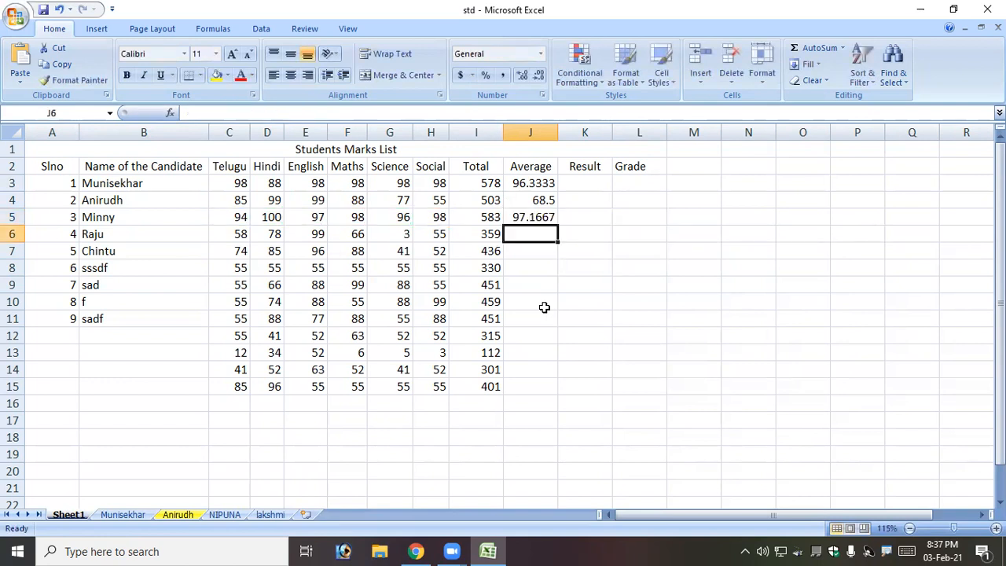
# Step: Enter =AVERAGE(C6:H6) in J6 to average the row's marks using a cell range
pyautogui.write('=AVER')
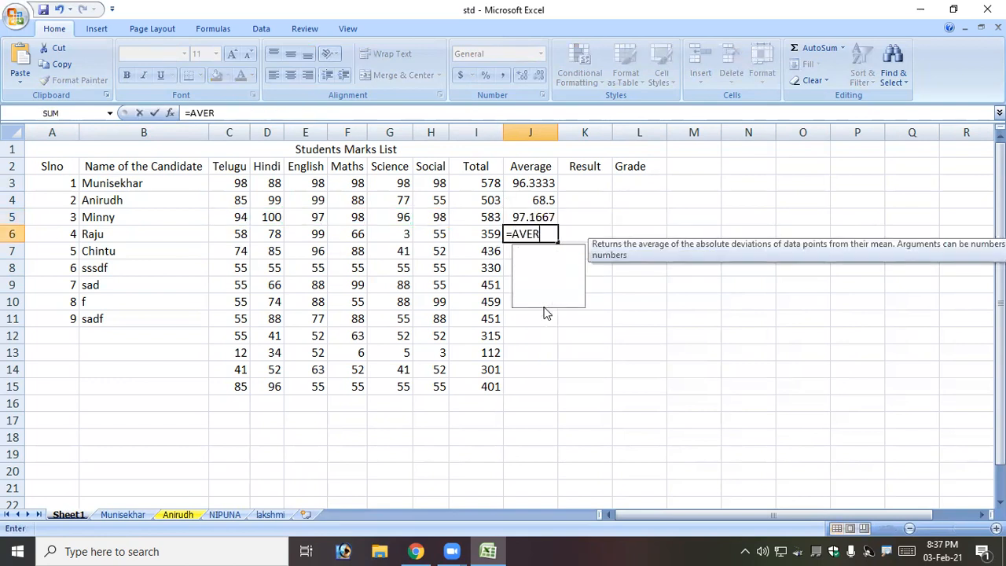
pyautogui.write('AGE')
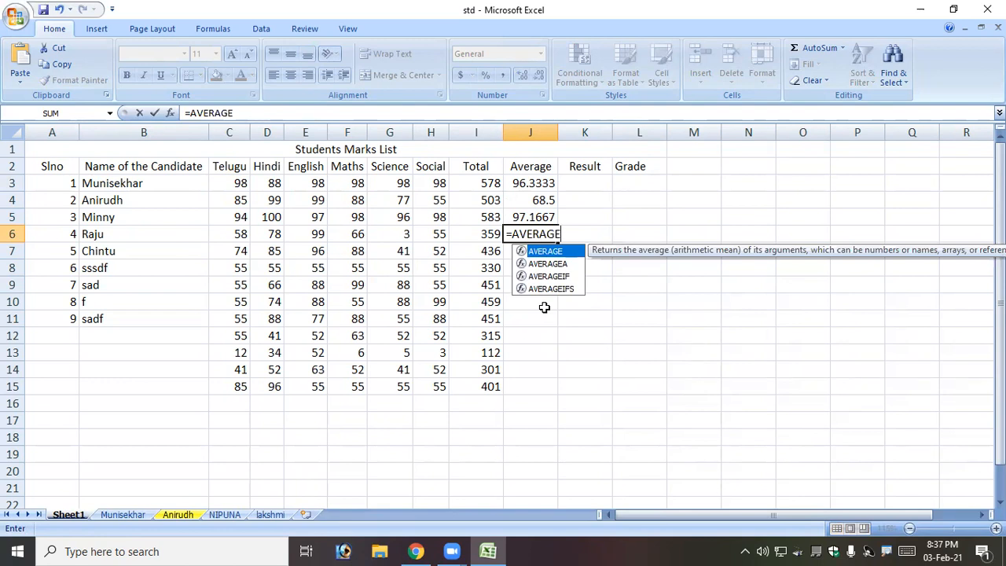
pyautogui.write('(')
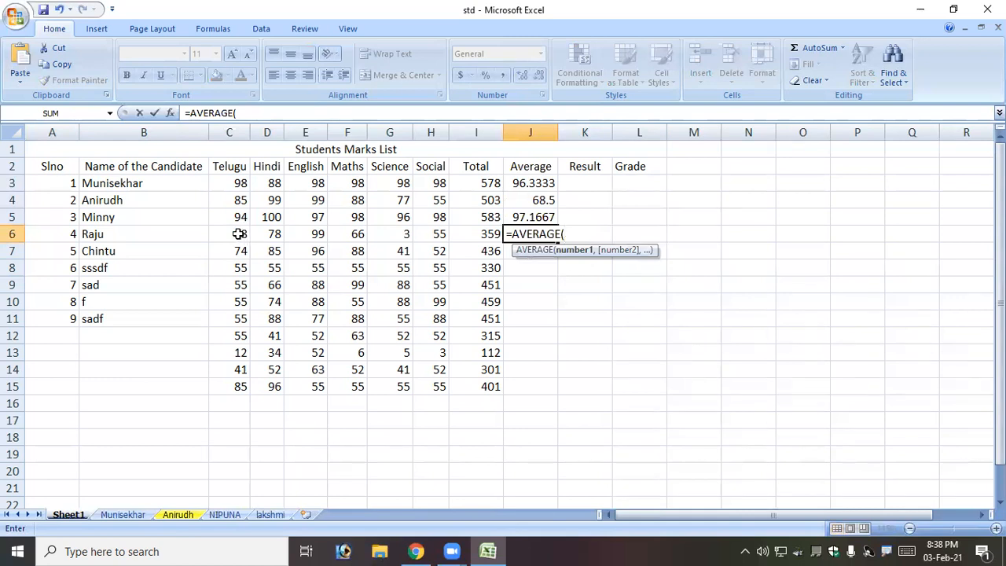
pyautogui.write('C')
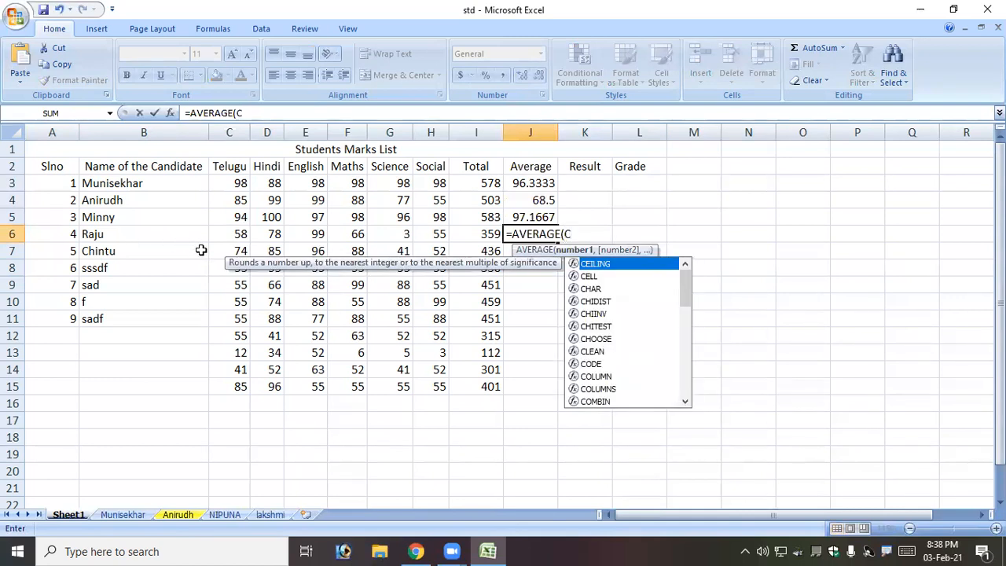
pyautogui.write('6:')
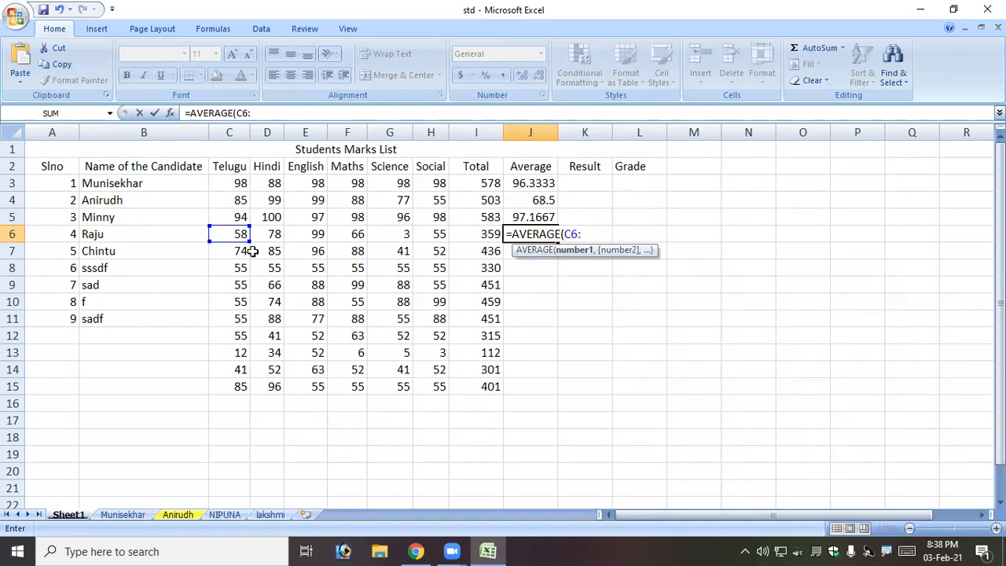
pyautogui.write('H')
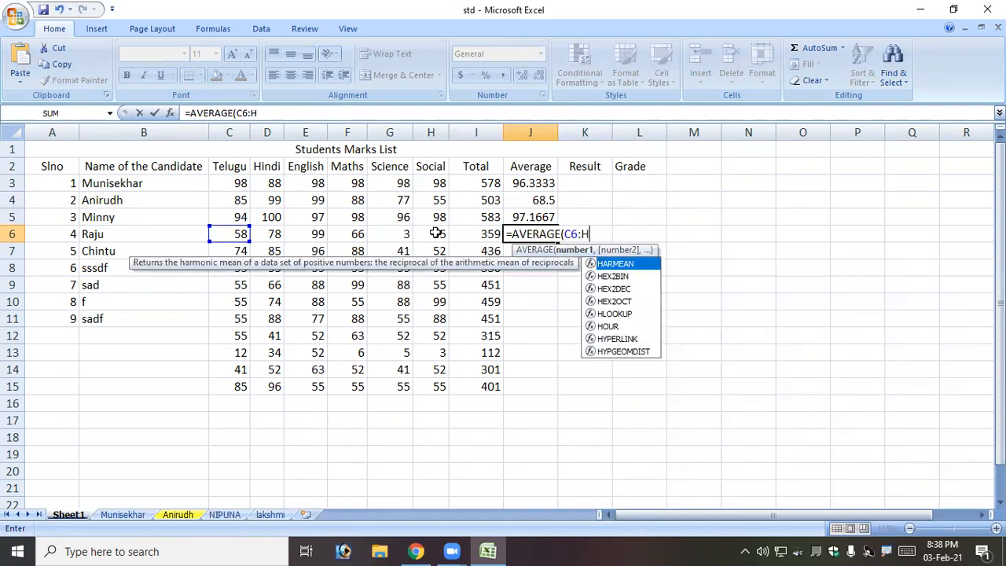
pyautogui.write('6)')
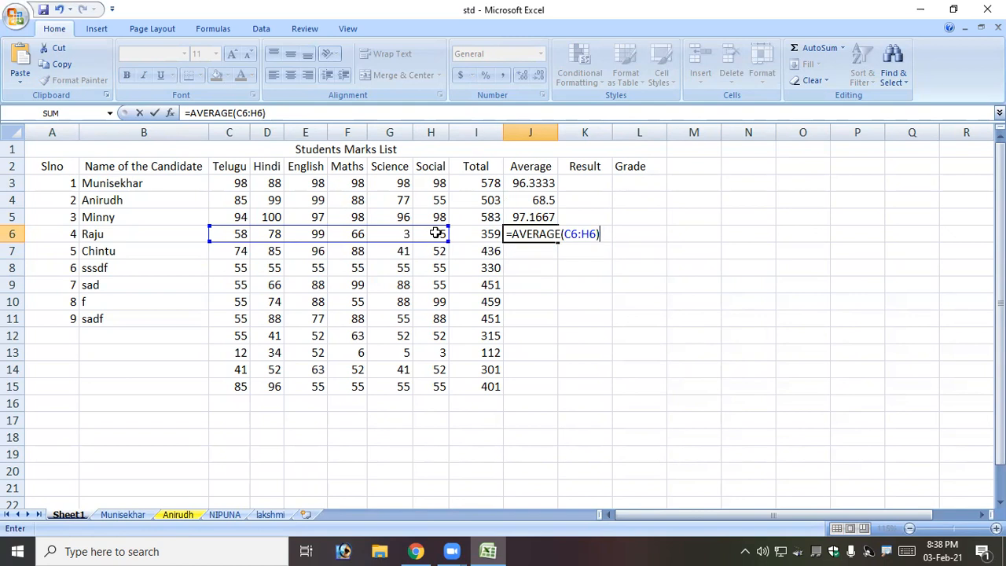
pyautogui.press('Return')
pyautogui.press('Up')
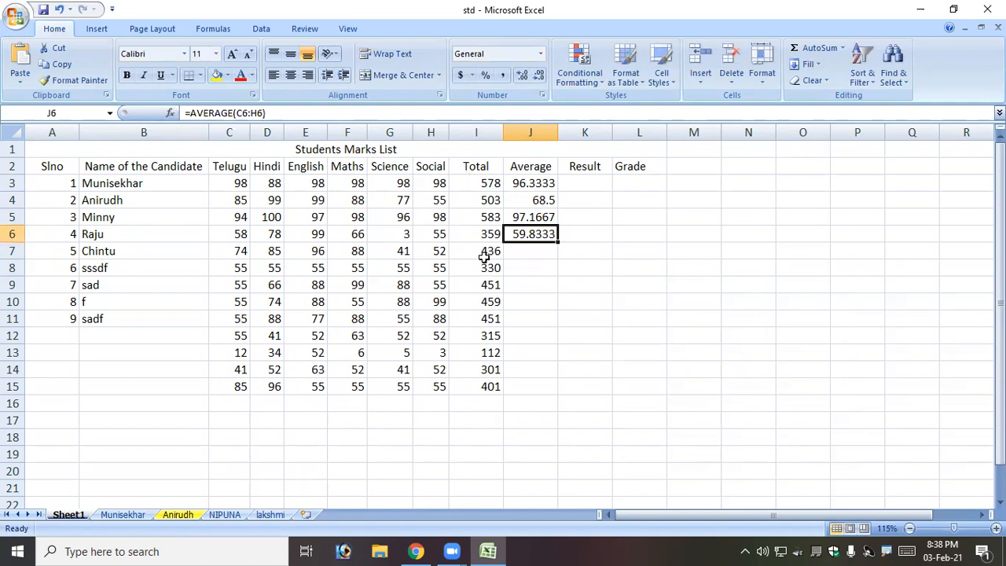
# Step: Compare the AVERAGE formulas in J6, J4 and J5 to see the different ways of supplying arguments
pyautogui.click(470, 216)
pyautogui.click(562, 234)
pyautogui.click(545, 234)
pyautogui.click(536, 205)
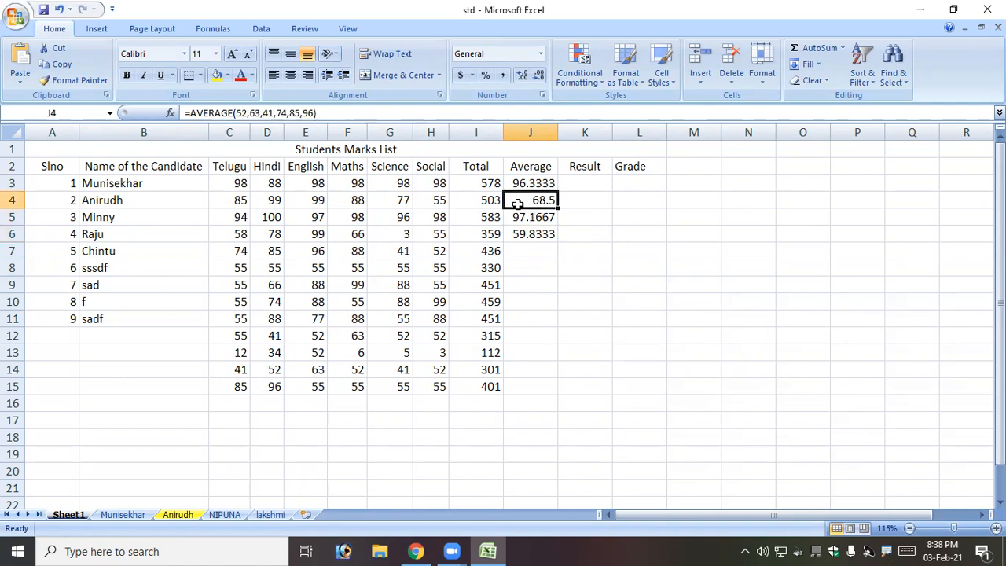
pyautogui.click(533, 215)
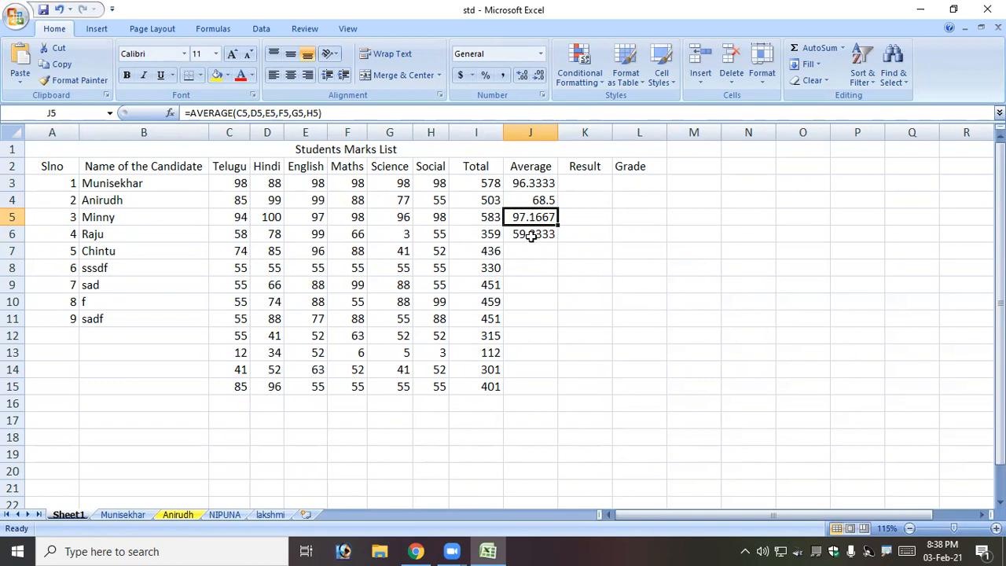
pyautogui.click(584, 132)
pyautogui.rightClick(589, 134)
pyautogui.press('Escape')
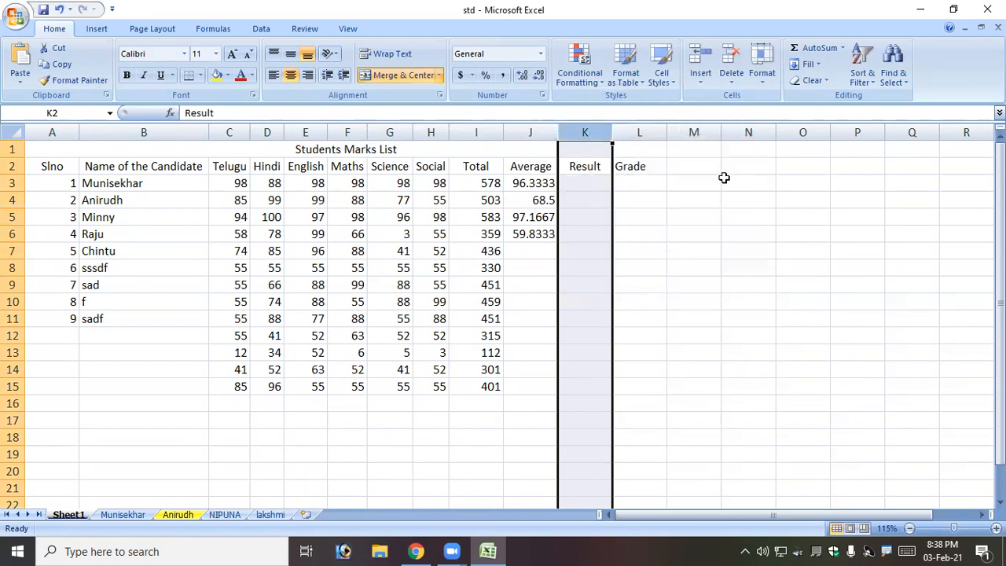
# Step: Add the column headings MINIMUM, MAXIMUM, COUNT, POWER and SQRT in cells M2 to Q2
pyautogui.click(689, 168)
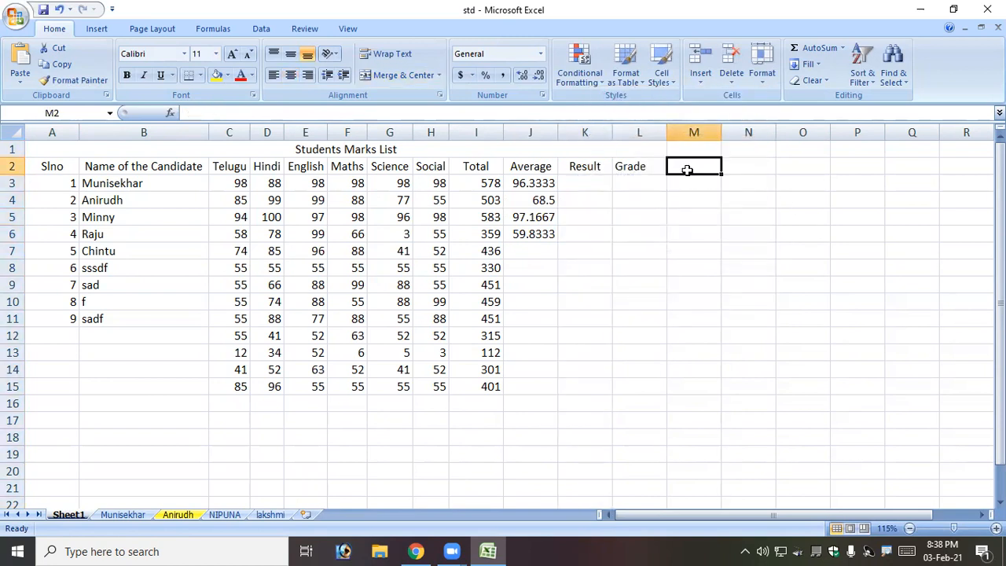
pyautogui.write('MINIMUM')
pyautogui.press('Tab')
pyautogui.write('MAXM')
pyautogui.press('BackSpace')
pyautogui.write('IMUM')
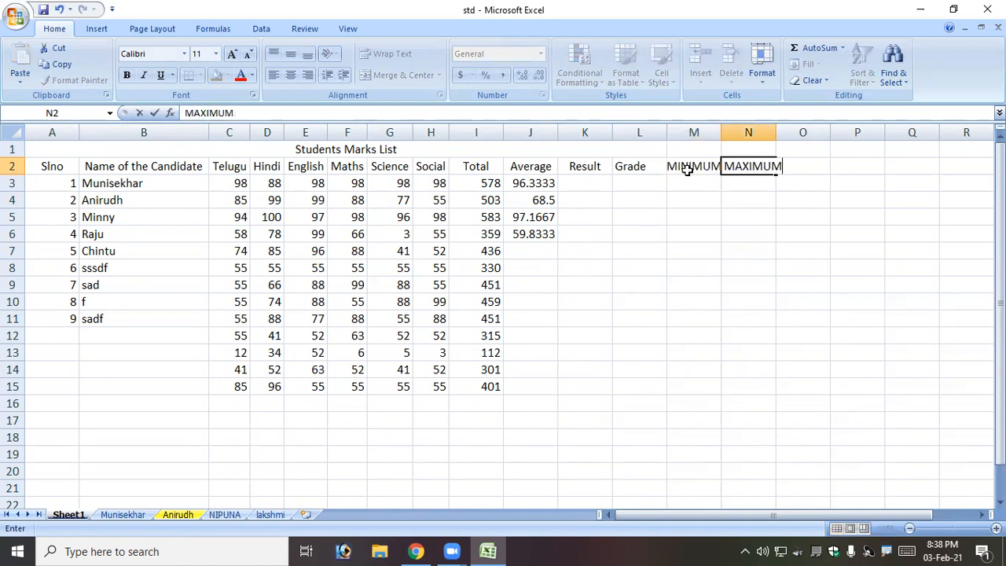
pyautogui.press('Tab')
pyautogui.write('COUNT')
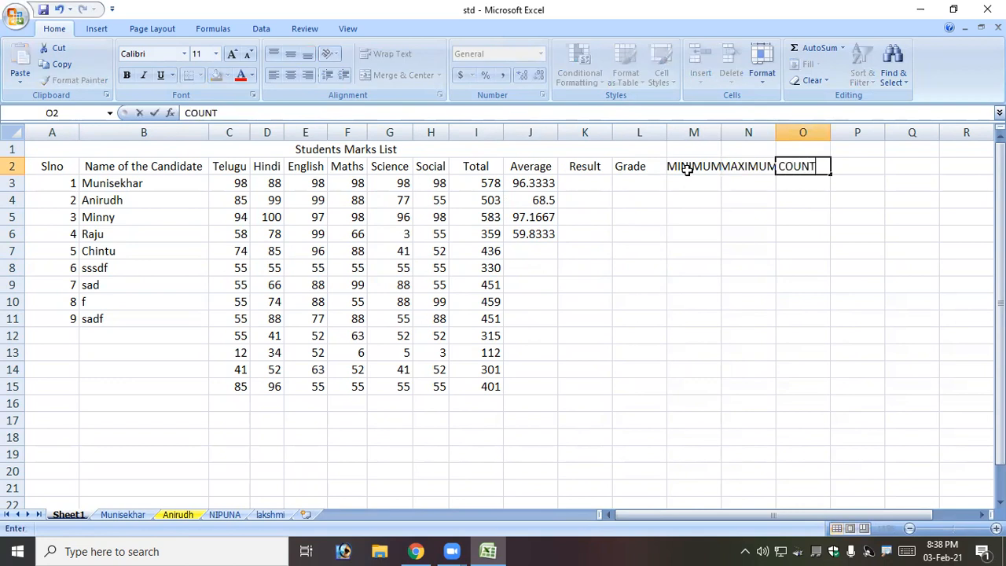
pyautogui.press('Tab')
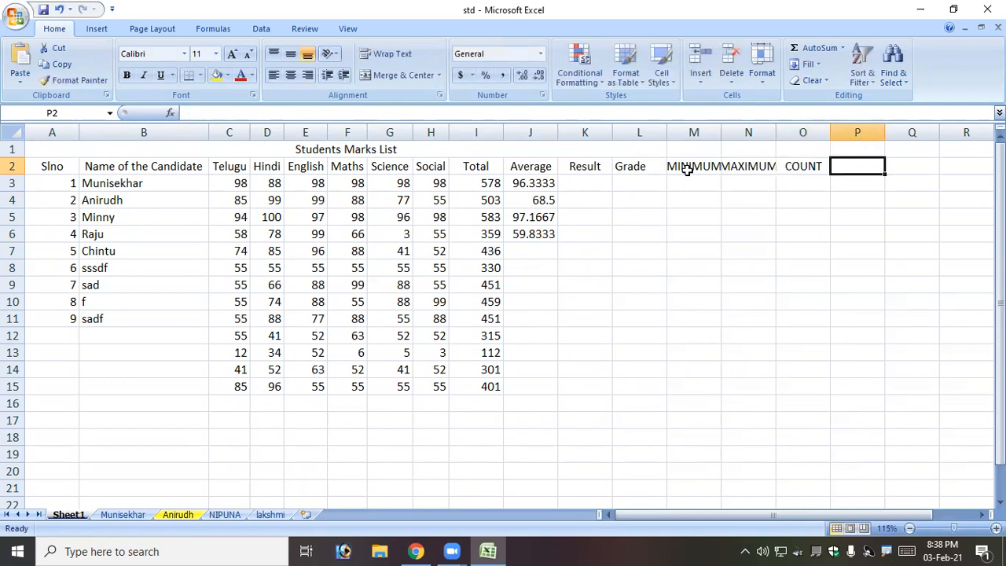
pyautogui.write('POWER')
pyautogui.press('Tab')
pyautogui.write('S')
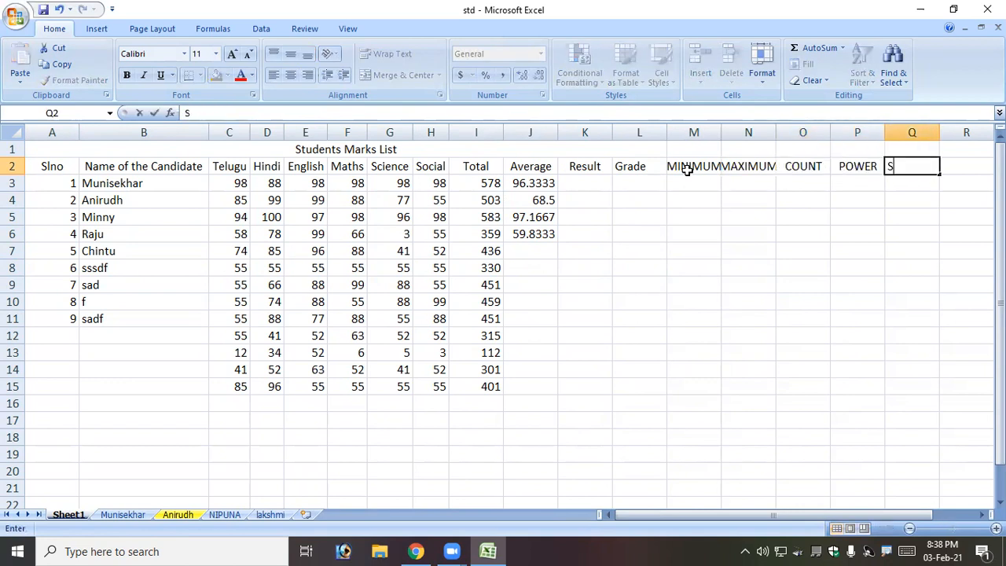
pyautogui.write('QRT')
pyautogui.press('Return')
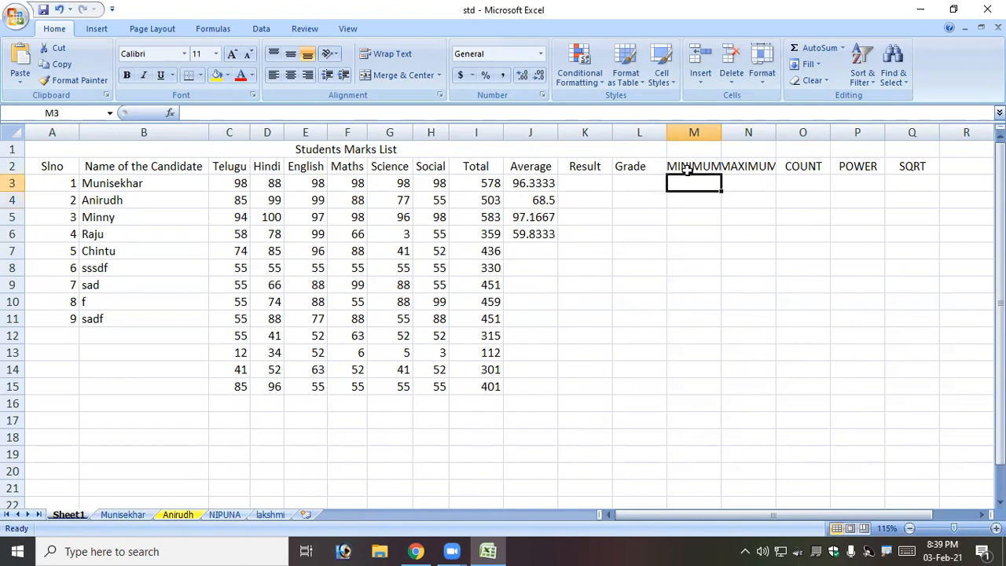
# Step: Enter =MIN(5,1,85,96,63) in M3 to find the smallest of directly supplied numbers, and review its formula
pyautogui.write('=')
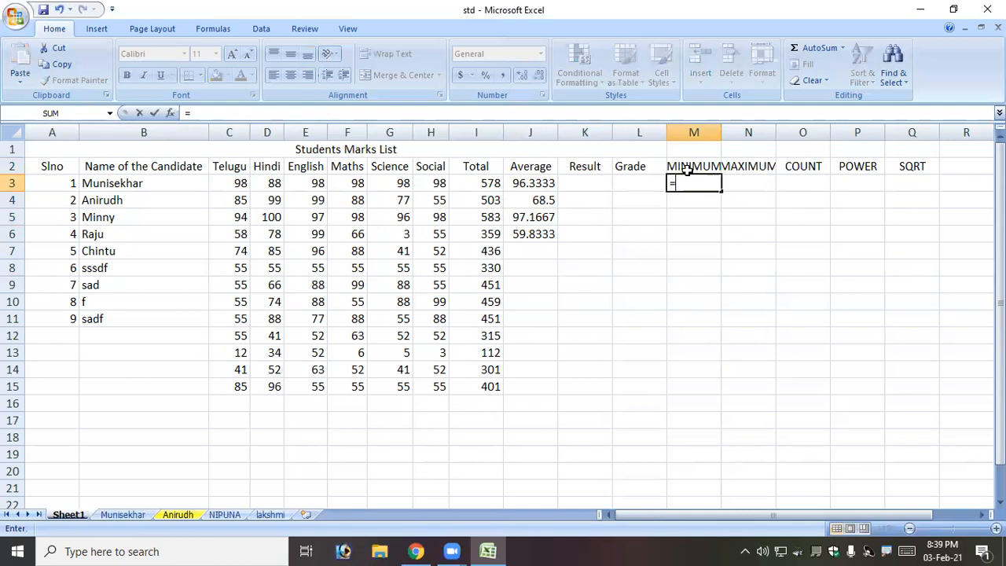
pyautogui.write('MIN')
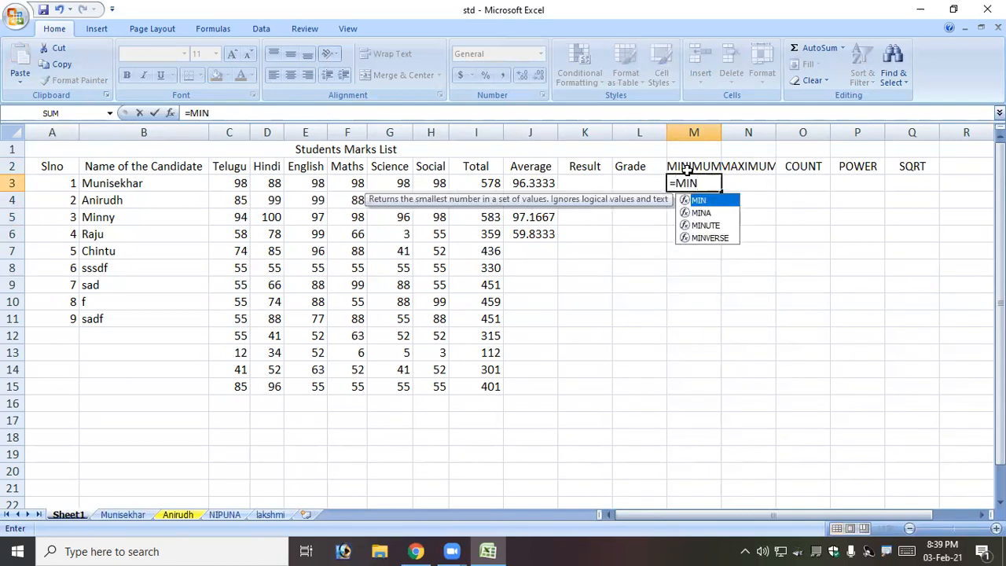
pyautogui.write('(')
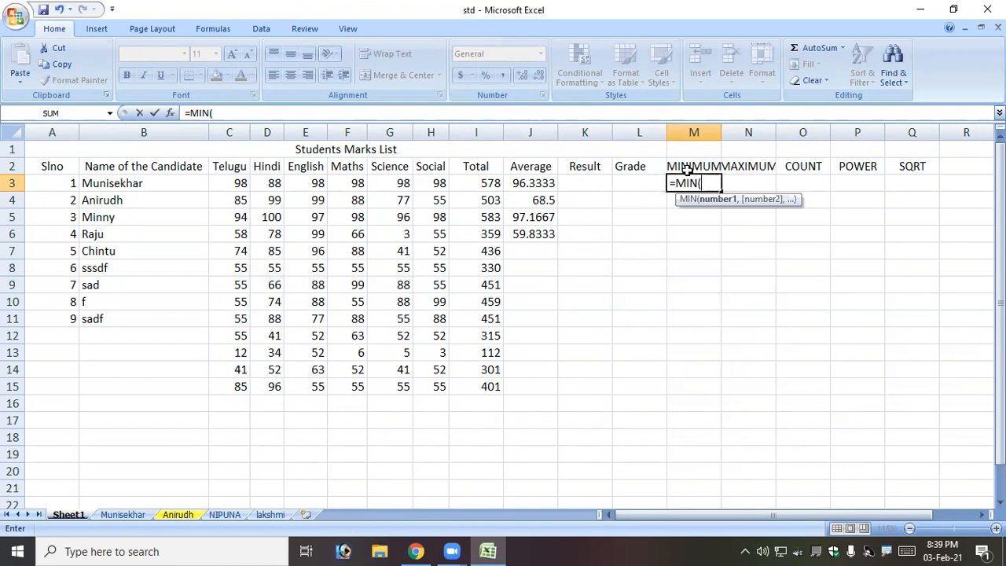
pyautogui.write('5,')
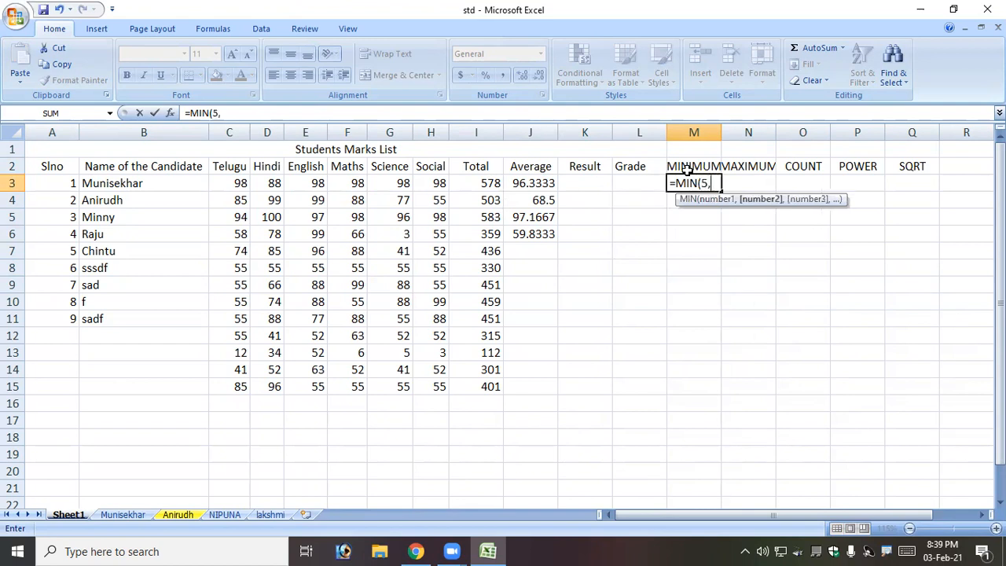
pyautogui.write('1,85,96,63')
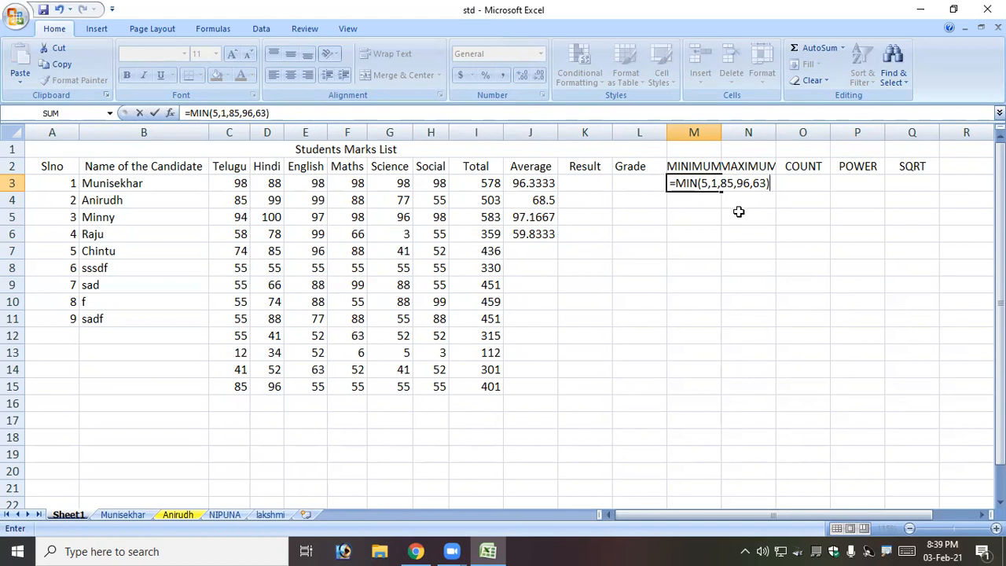
pyautogui.press('Return')
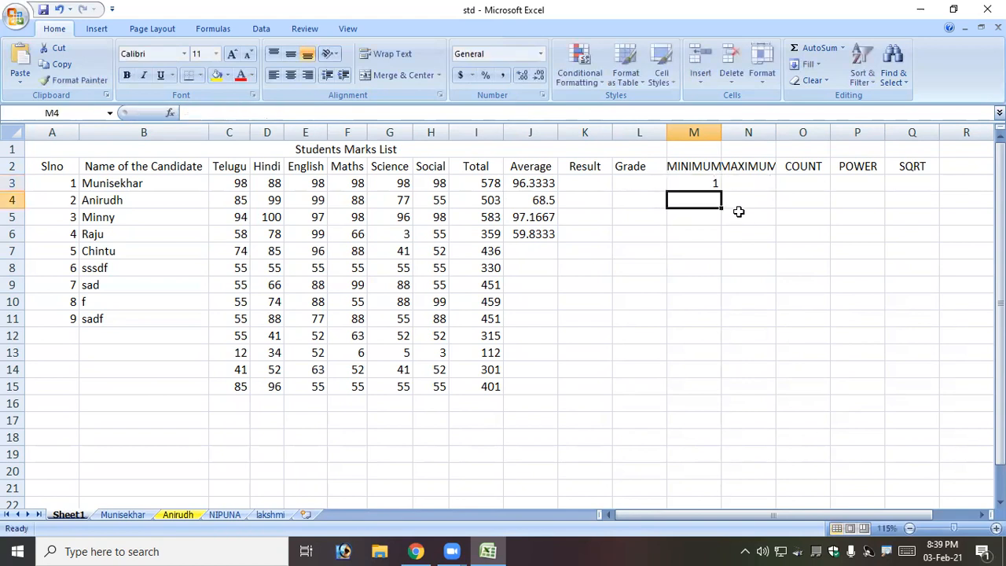
pyautogui.press('Up')
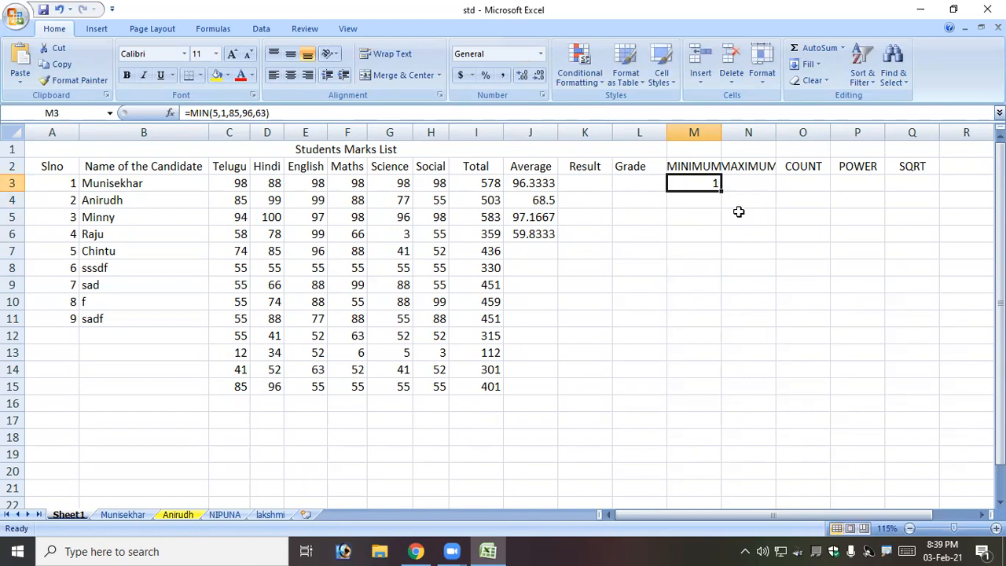
# Step: Enter =MIN(C4:I4) in M4 to find the row's smallest value using a cell range
pyautogui.press('Down')
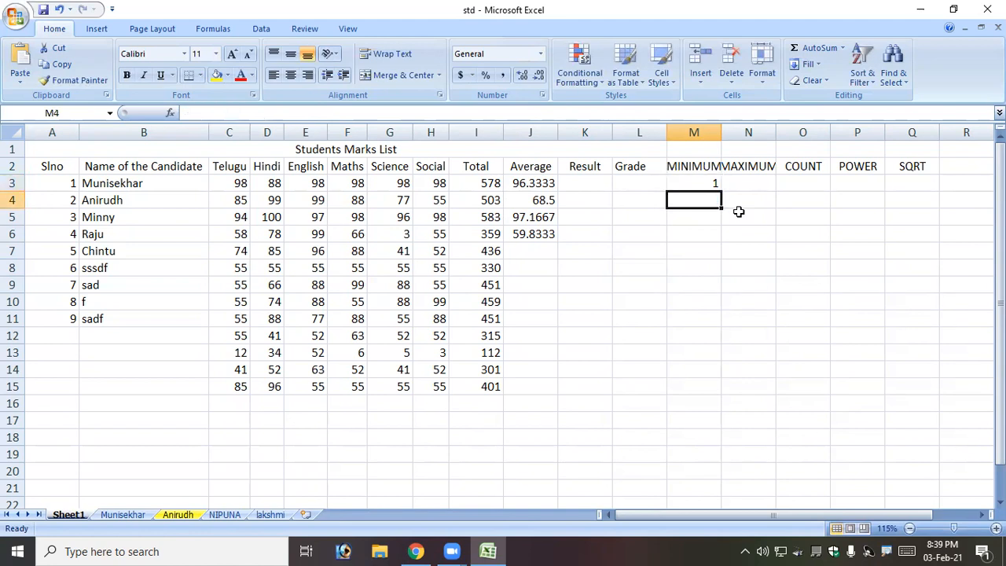
pyautogui.write('=M')
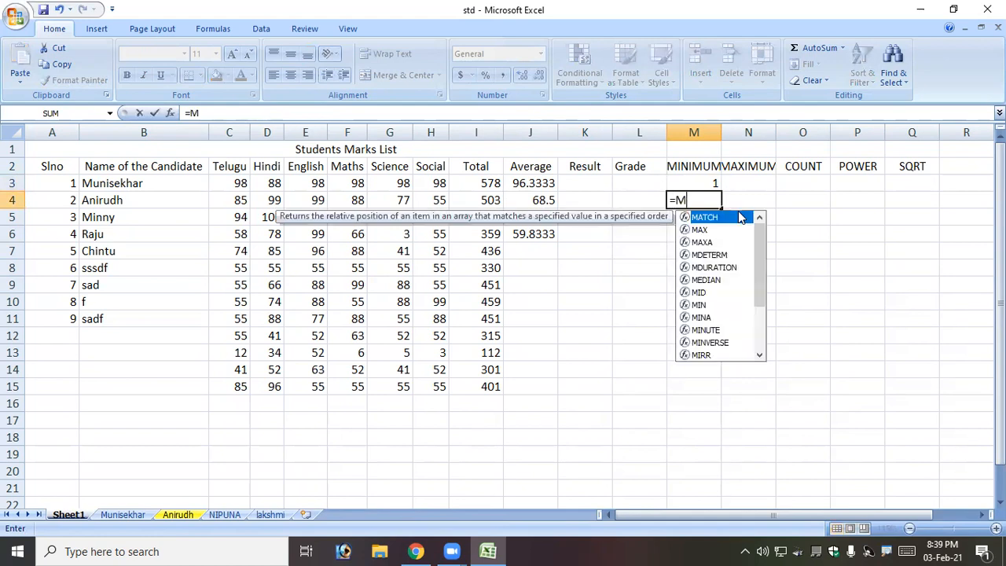
pyautogui.write('IN(')
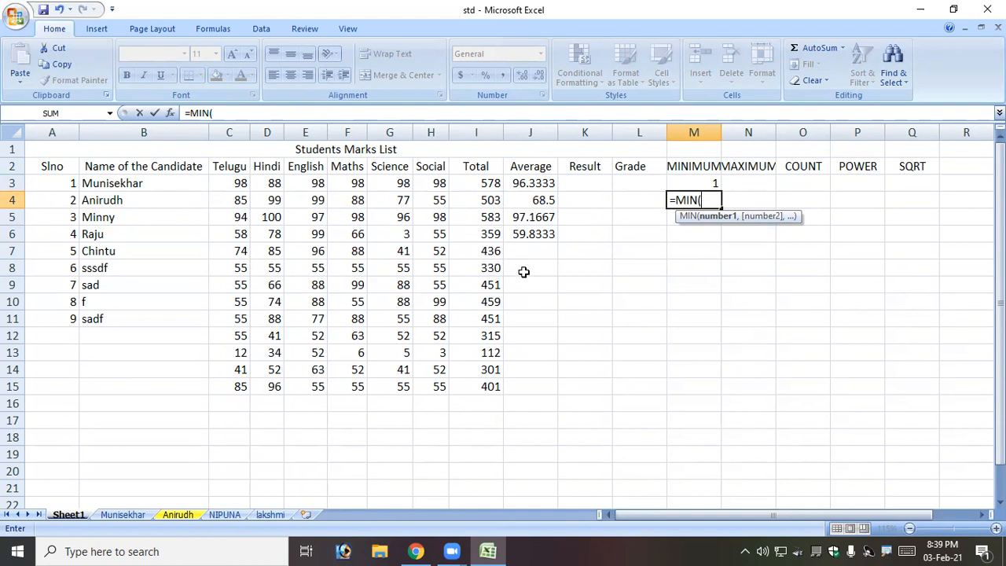
pyautogui.click(236, 202)
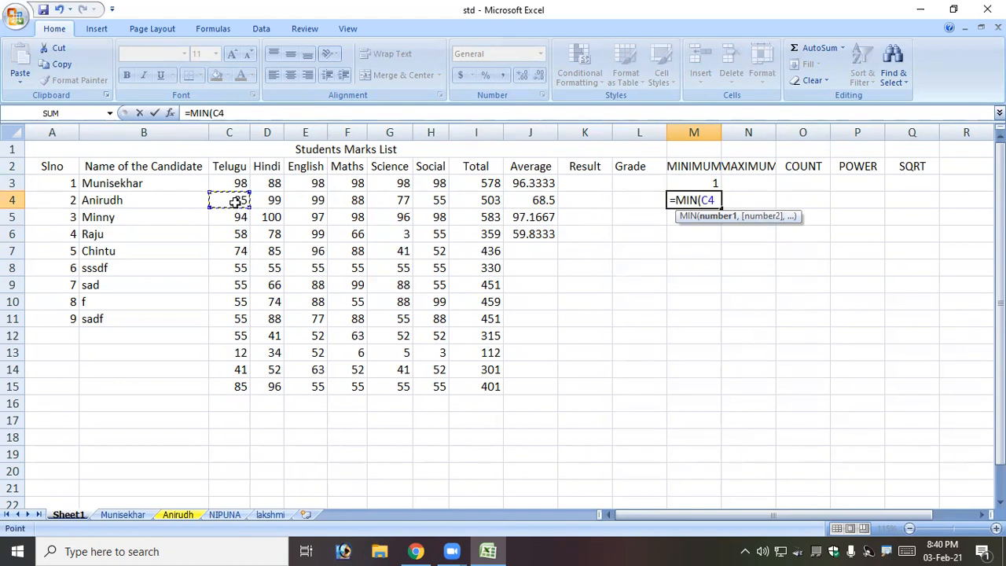
pyautogui.press('F8')
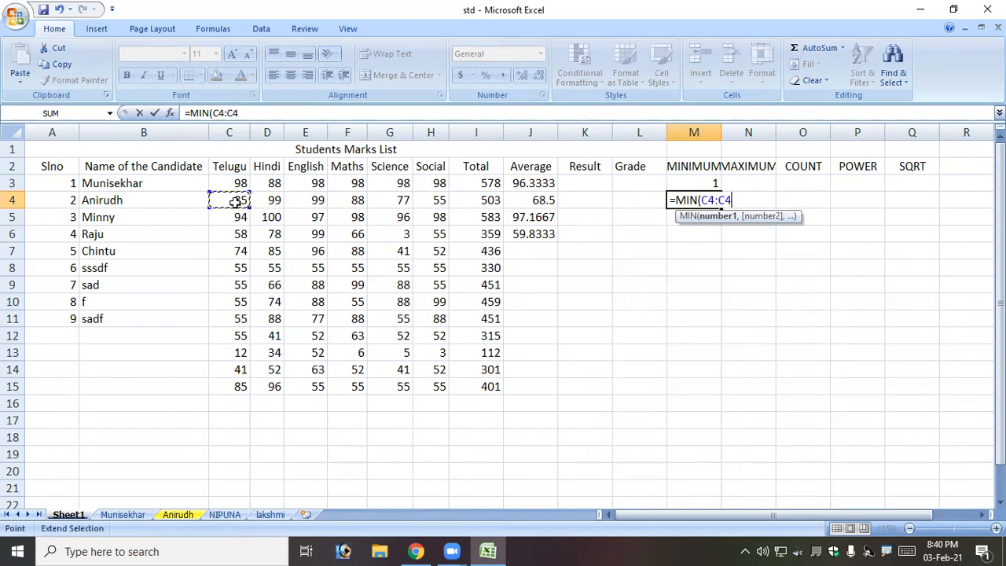
pyautogui.click(485, 202)
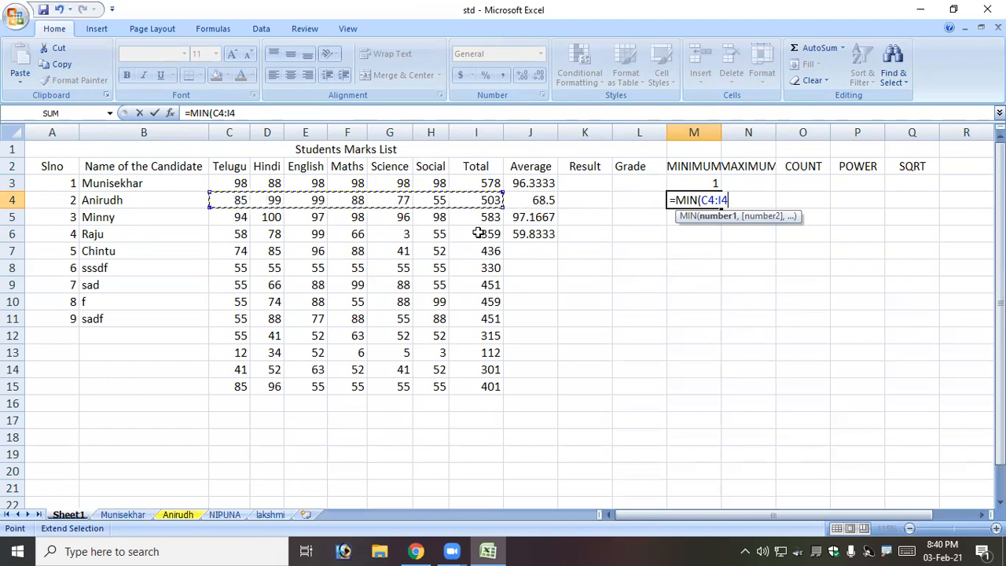
pyautogui.write(')')
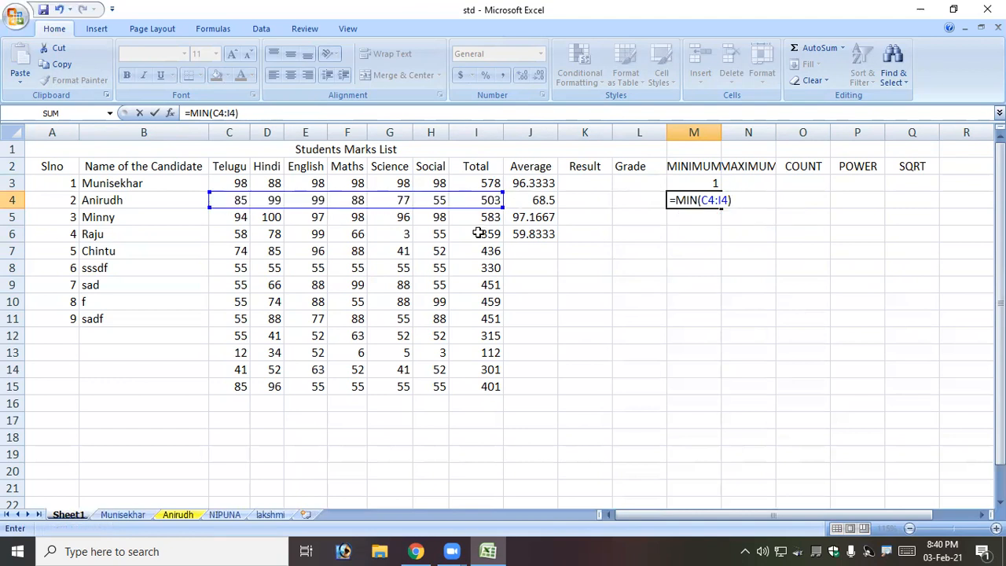
pyautogui.press('Return')
pyautogui.press('Up')
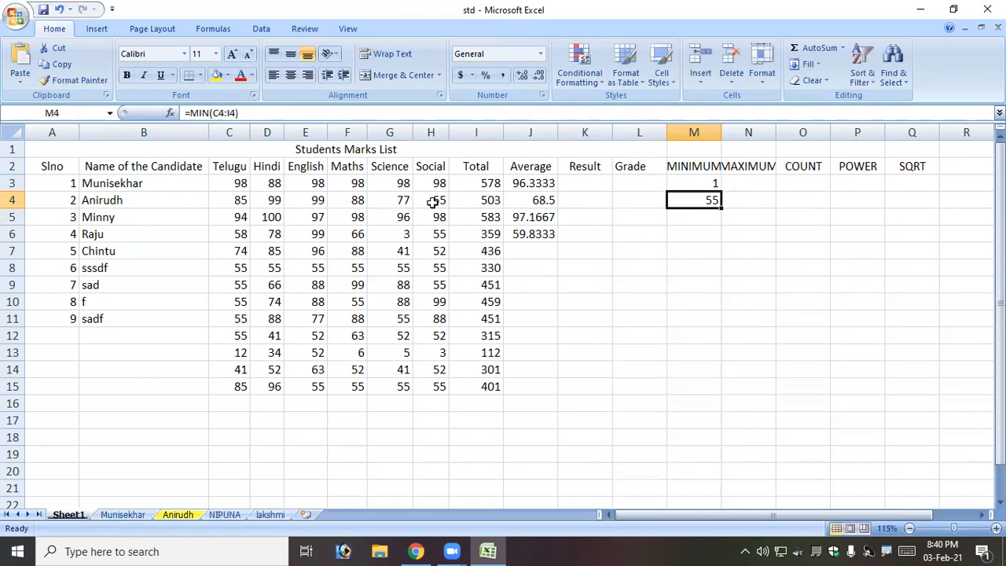
# Step: Set the Telugu mark in C4 to 33 to test the MIN formula in M4, and undo the change
pyautogui.click(242, 199)
pyautogui.write('33')
pyautogui.press('Return')
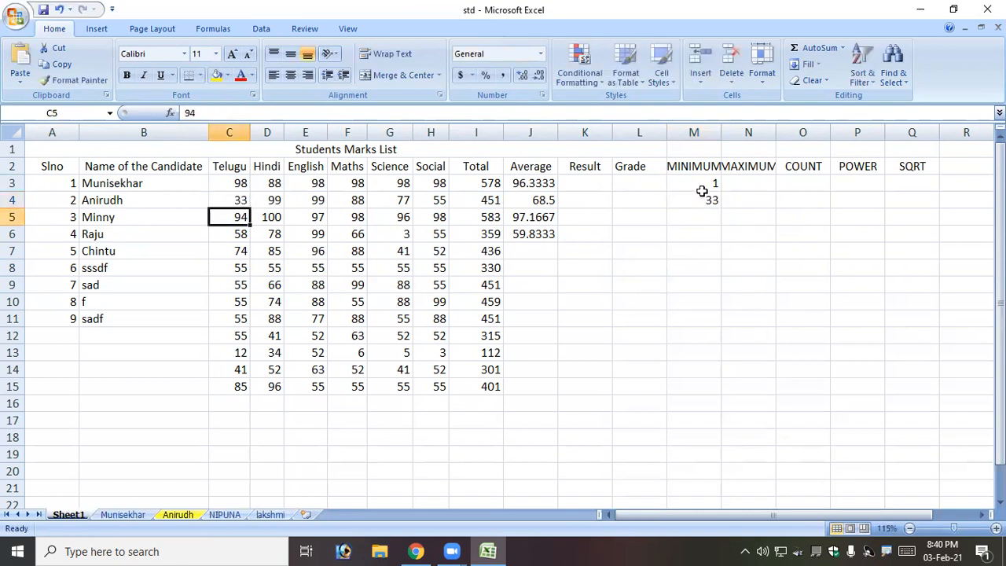
pyautogui.hotkey('ctrl', 'z')
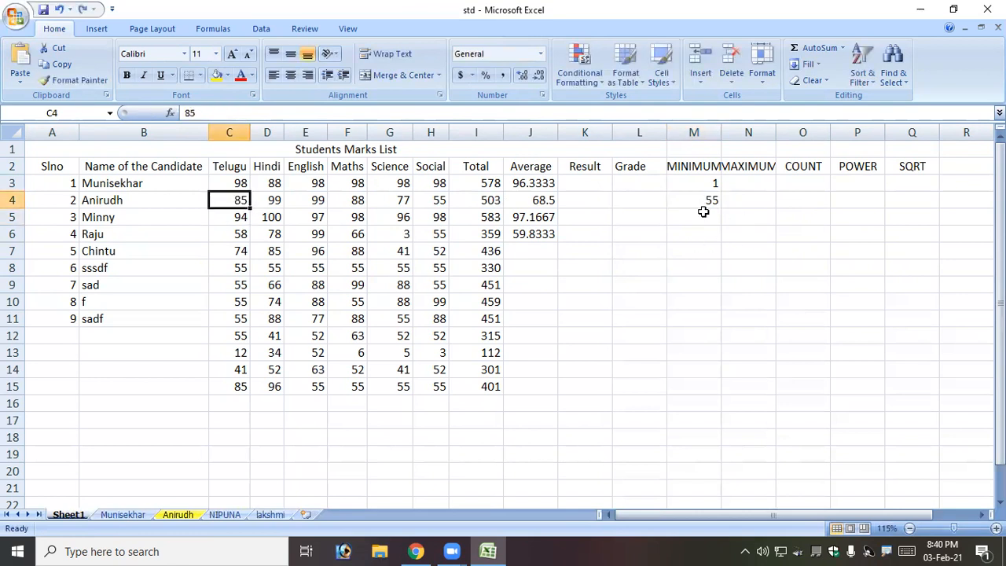
# Step: Enter =MAX(99,85,74,123) in N3 to find the largest of directly supplied numbers, and review its formula
pyautogui.click(740, 185)
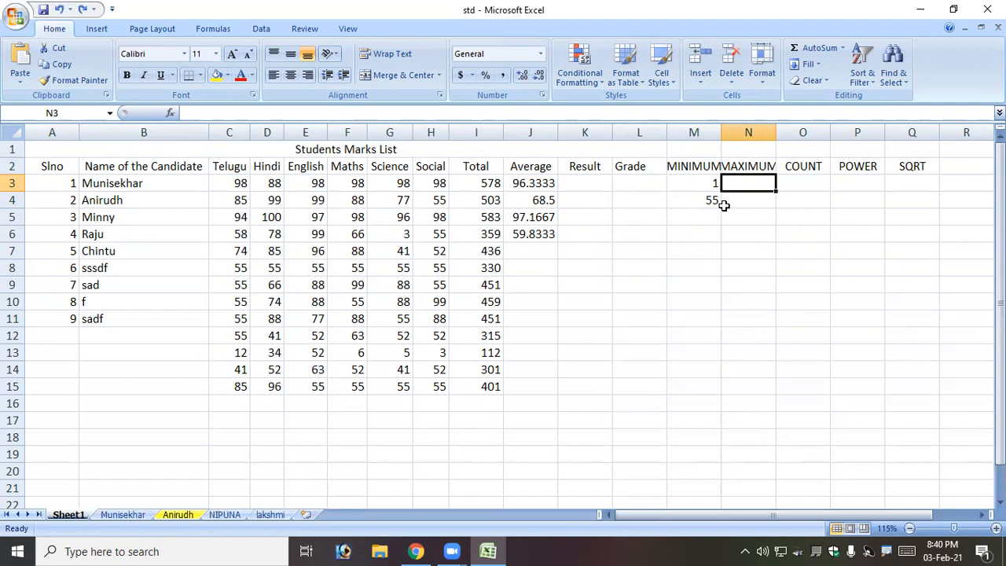
pyautogui.write('=')
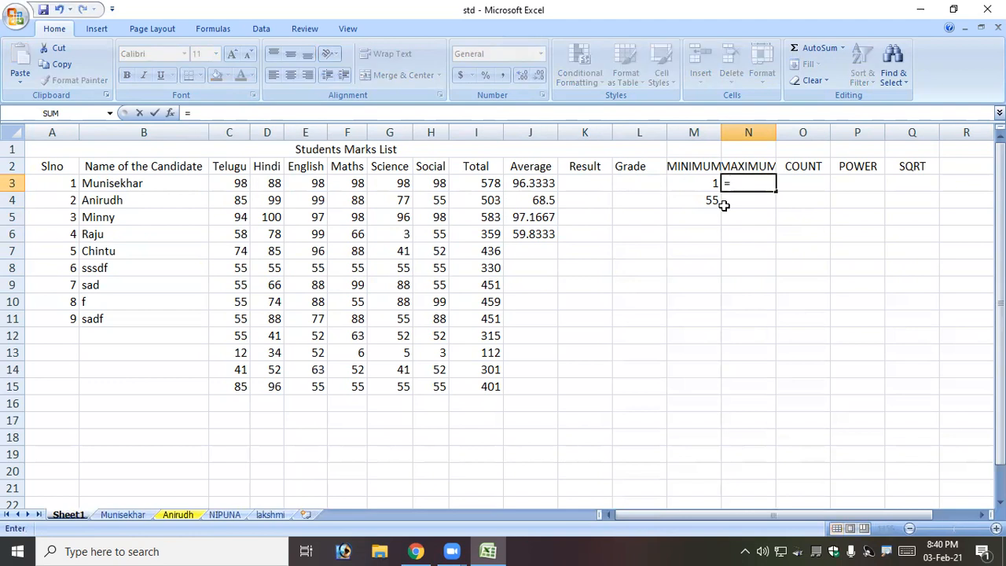
pyautogui.write('max')
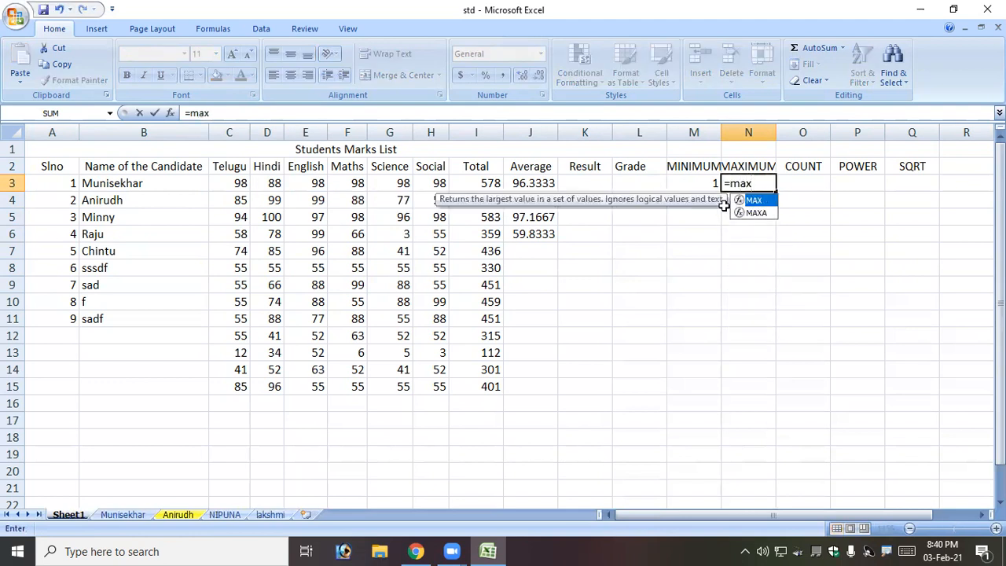
pyautogui.write('(')
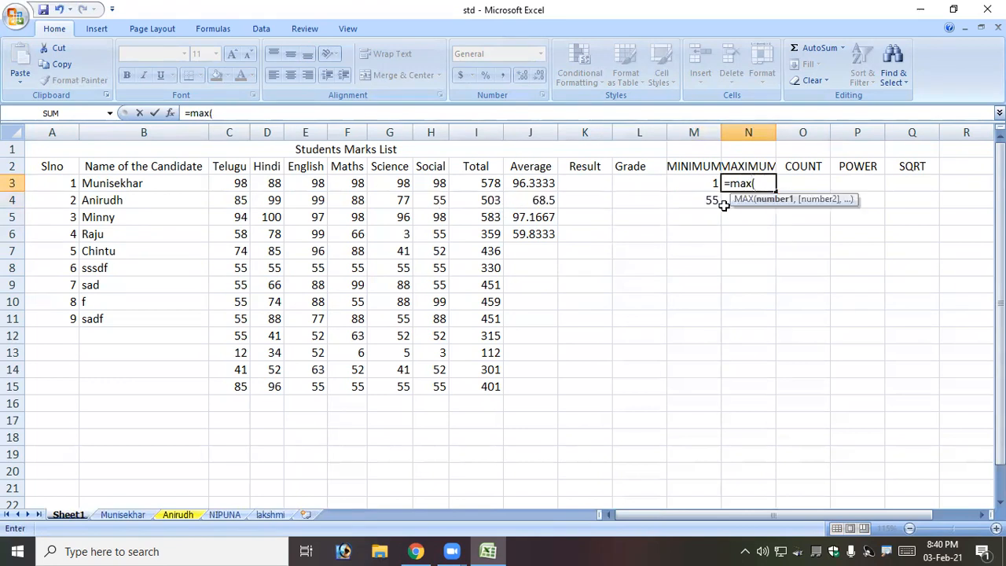
pyautogui.write('99,85,74,1')
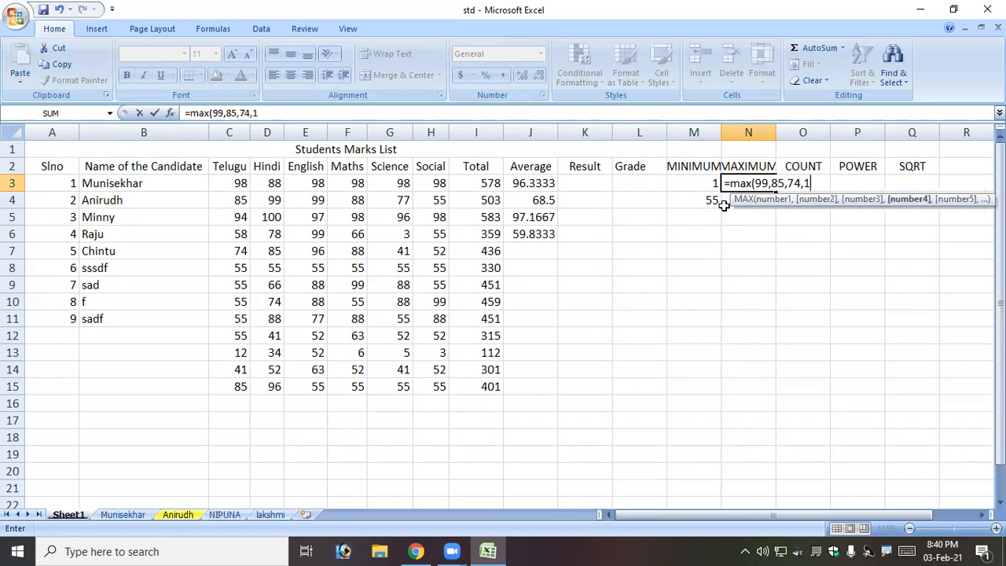
pyautogui.write('23)')
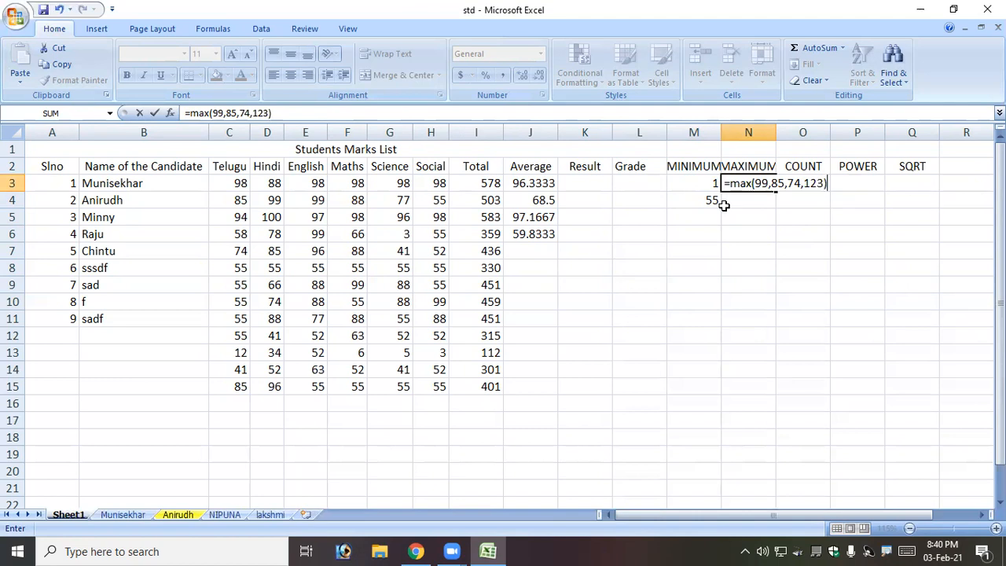
pyautogui.press('Return')
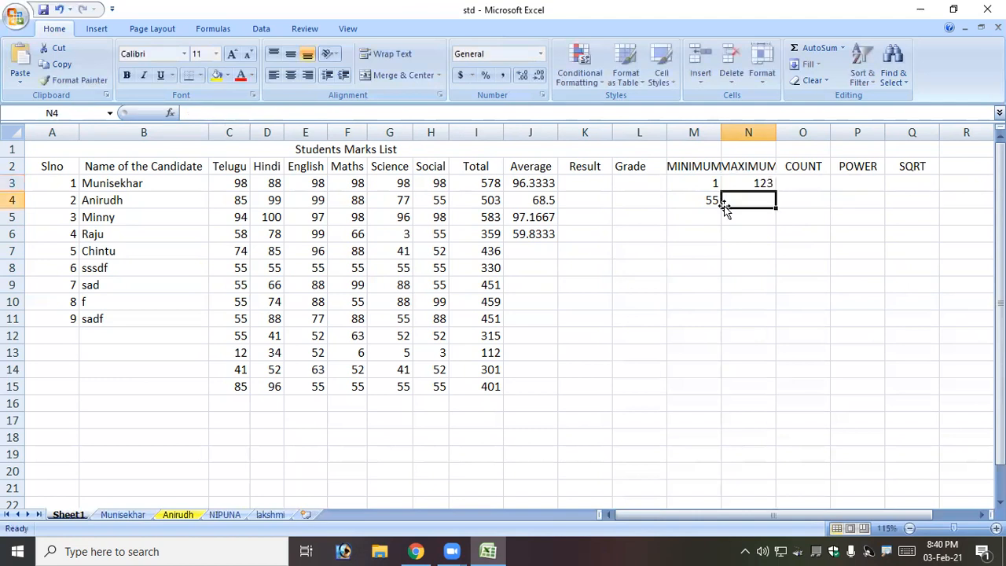
pyautogui.press('Up')
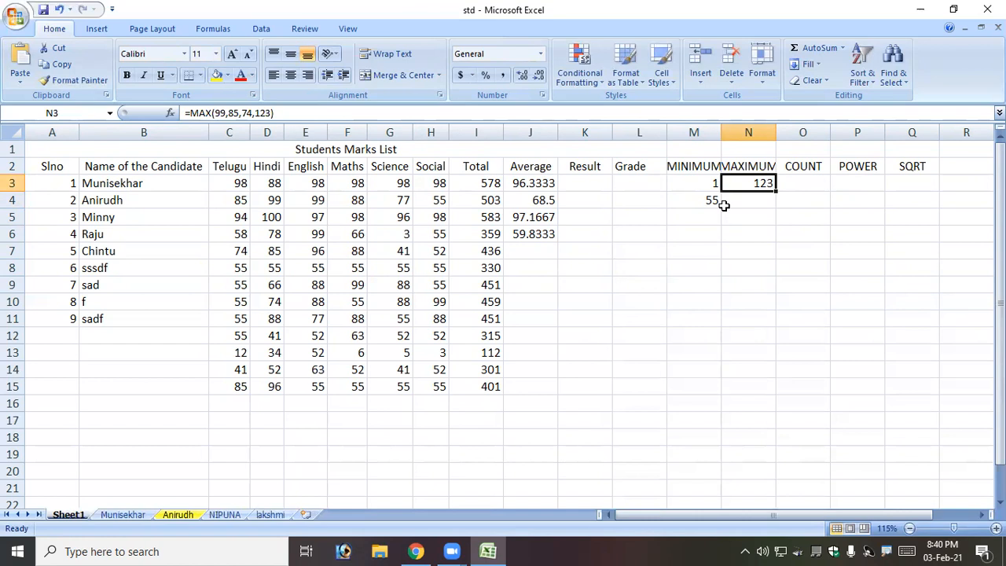
# Step: Enter =MAX(C4:I4) in N4 to find the row's largest value using a cell range
pyautogui.click(725, 205)
pyautogui.write('=MA')
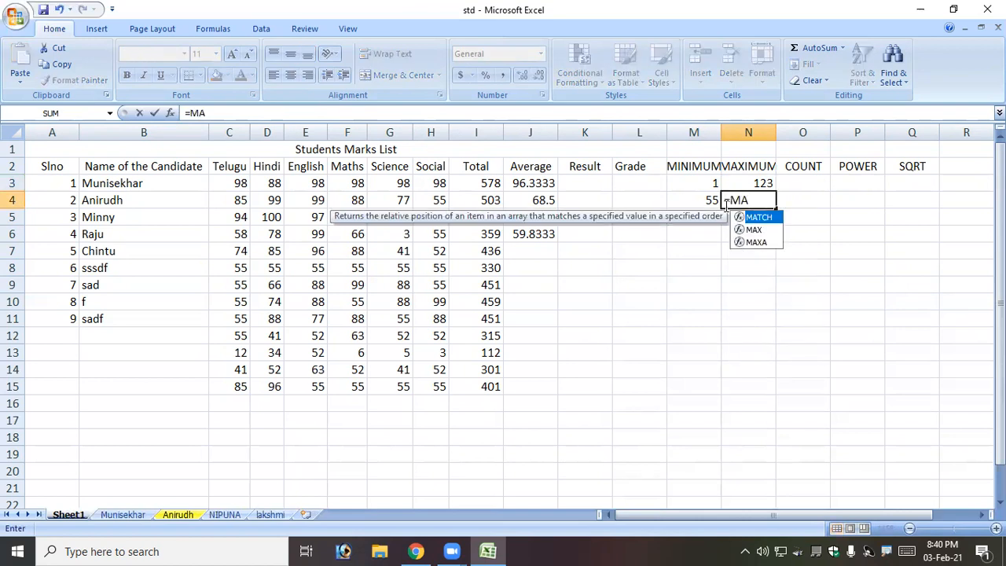
pyautogui.write('X(')
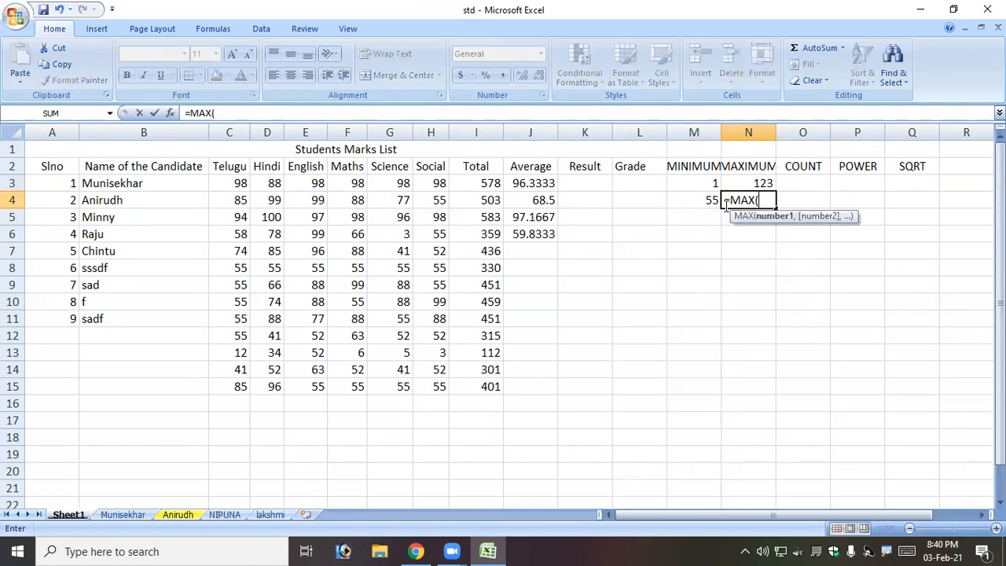
pyautogui.click(224, 199)
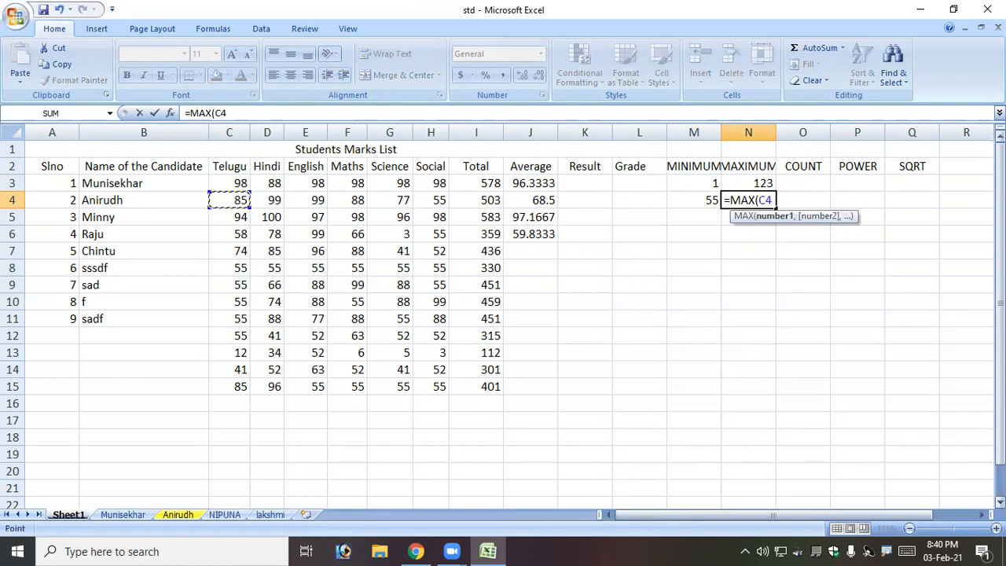
pyautogui.press('F8')
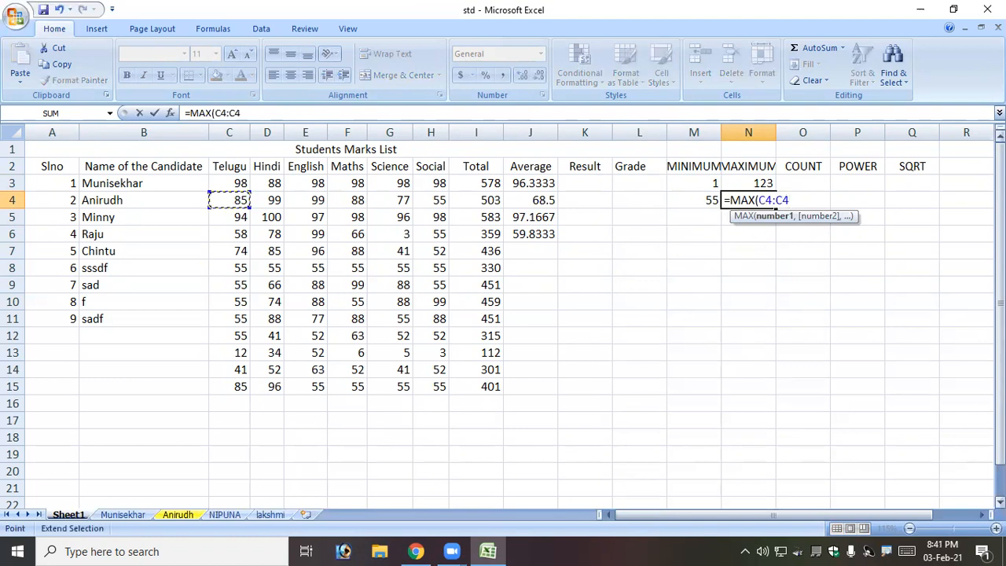
pyautogui.click(487, 199)
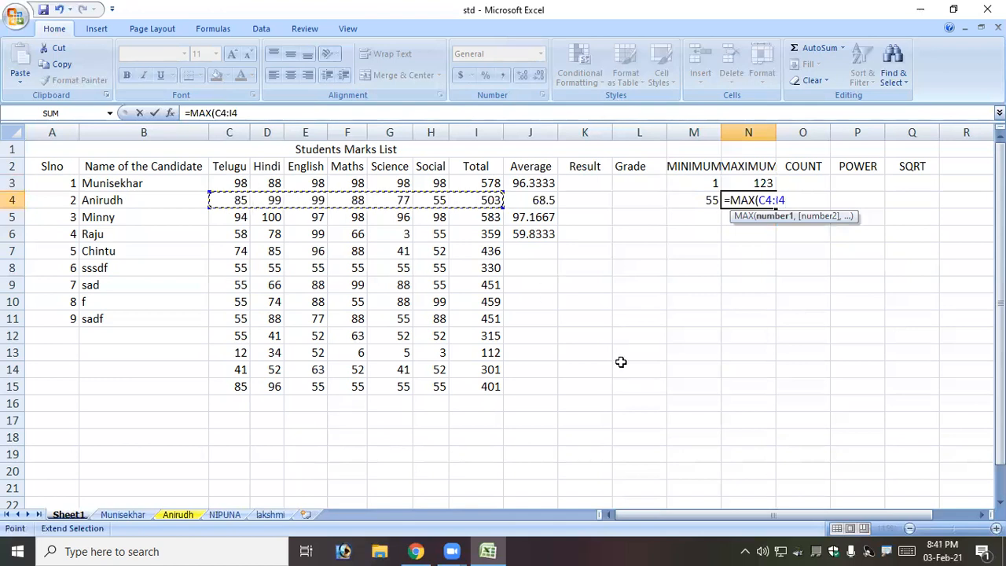
pyautogui.write(')')
pyautogui.press('Return')
pyautogui.press('Up')
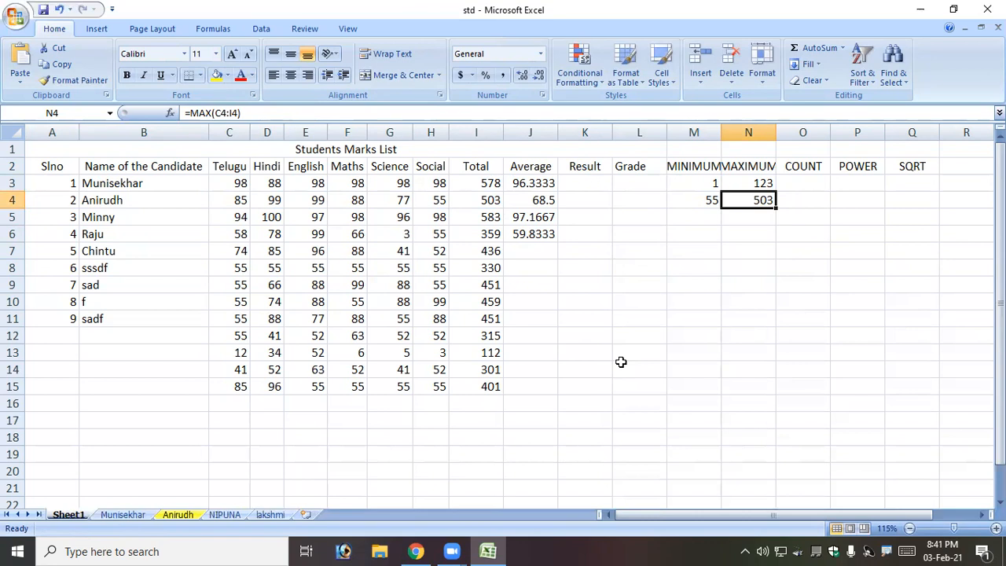
# Step: Add the labels MIN in B16 and MAX in B17 below the marks table
pyautogui.click(236, 405)
pyautogui.moveTo(245, 184); pyautogui.dragTo(242, 390)
pyautogui.click(231, 405)
pyautogui.click(188, 406)
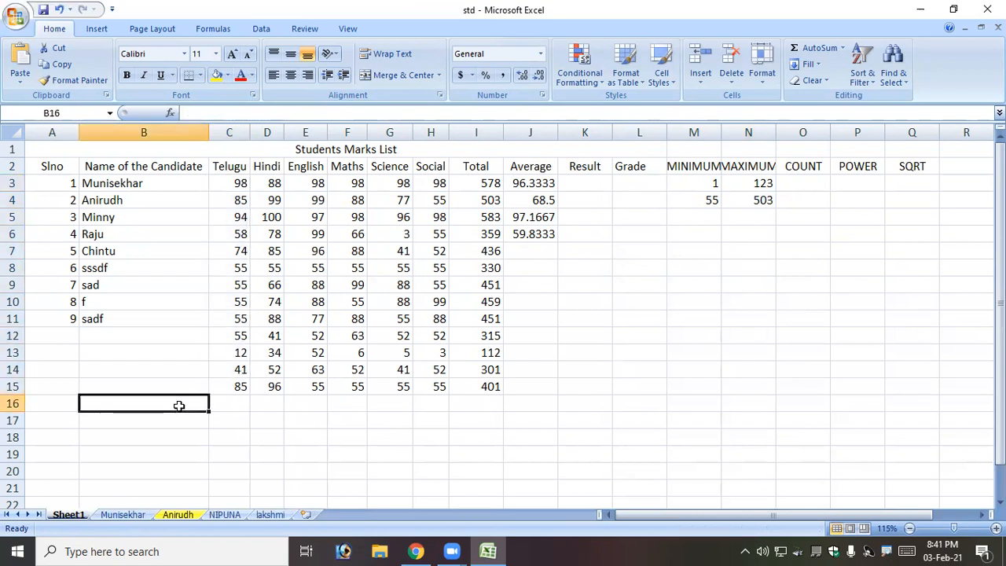
pyautogui.click(227, 406)
pyautogui.click(168, 404)
pyautogui.write('min')
pyautogui.press('BackSpace')
pyautogui.press('BackSpace')
pyautogui.press('BackSpace')
pyautogui.press('BackSpace')
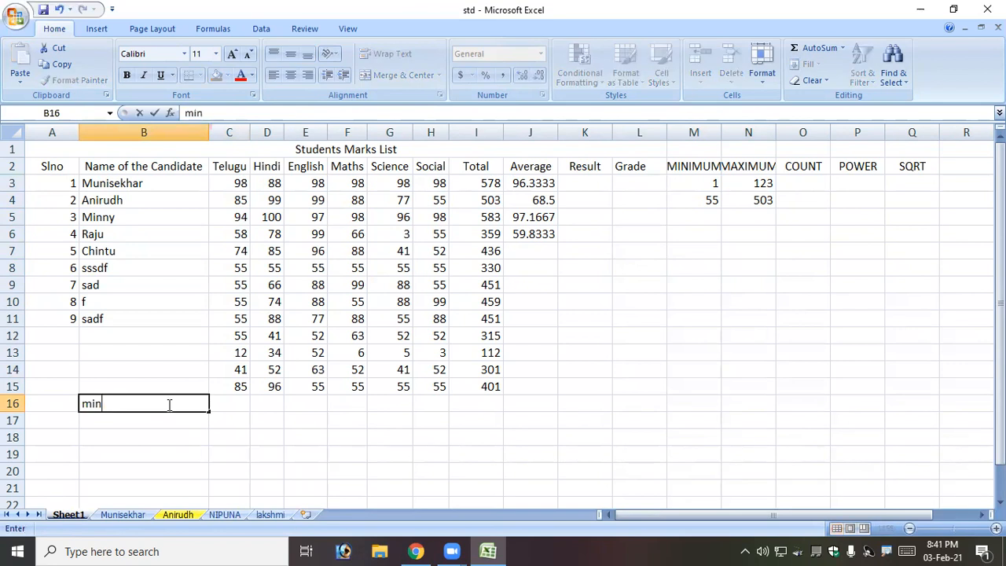
pyautogui.write('MIN')
pyautogui.press('BackSpace')
pyautogui.press('Return')
pyautogui.write('MAX')
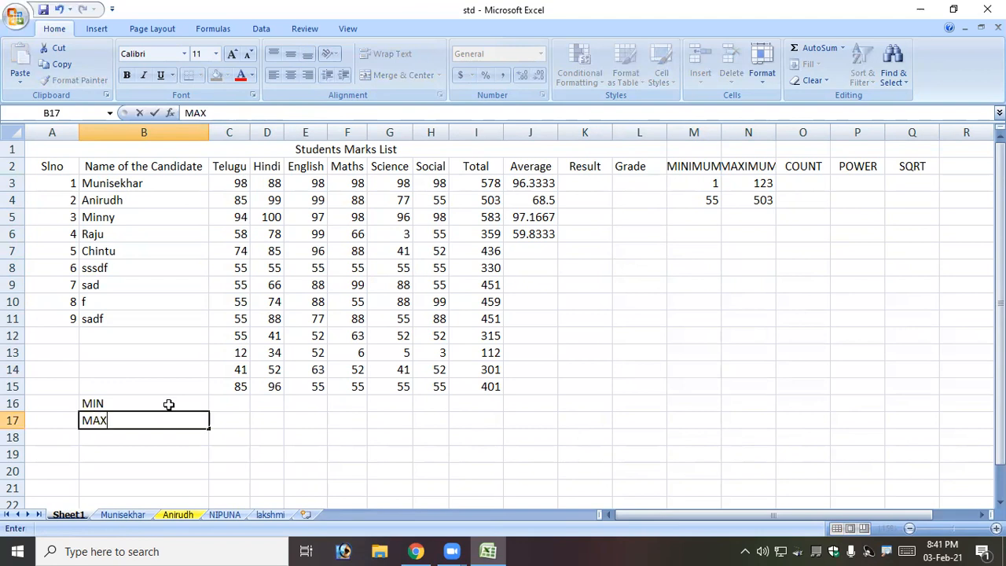
pyautogui.press('Tab')
# Step: Enter =MIN(C3:C15) in C16 to find the lowest Telugu mark, and compare it with the marks in the column
pyautogui.press('Up')
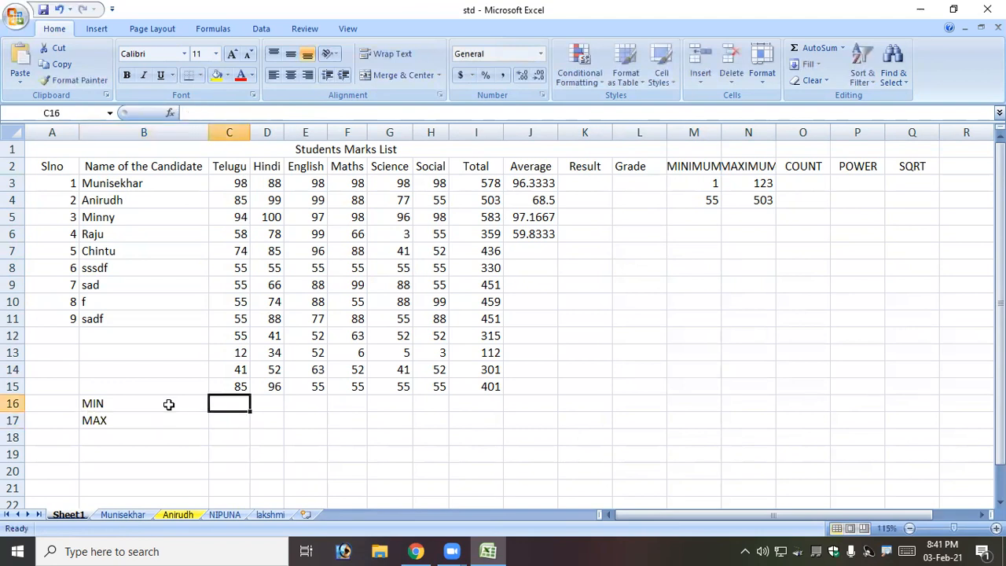
pyautogui.write('=MIN')
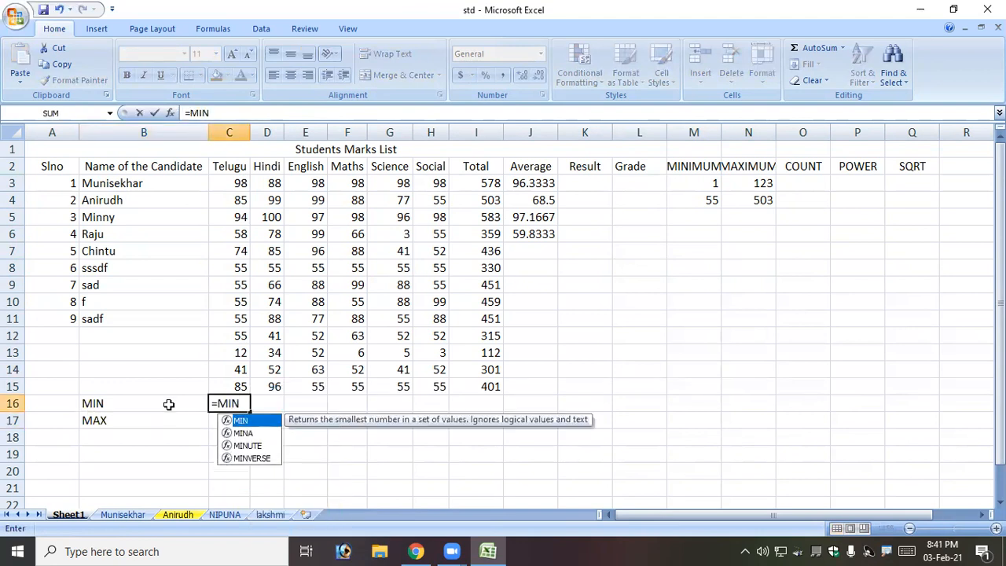
pyautogui.write('(')
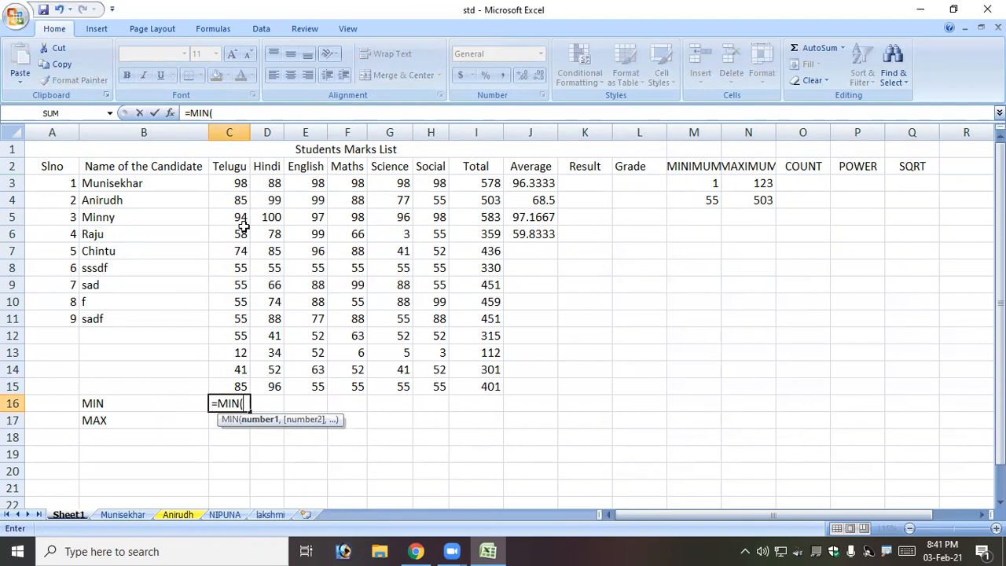
pyautogui.click(242, 179)
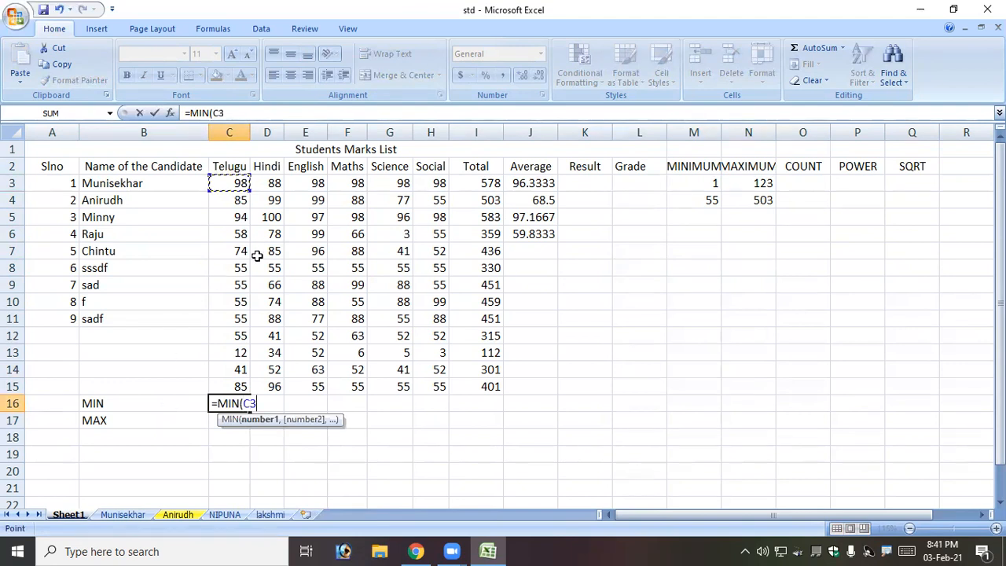
pyautogui.press('alt')
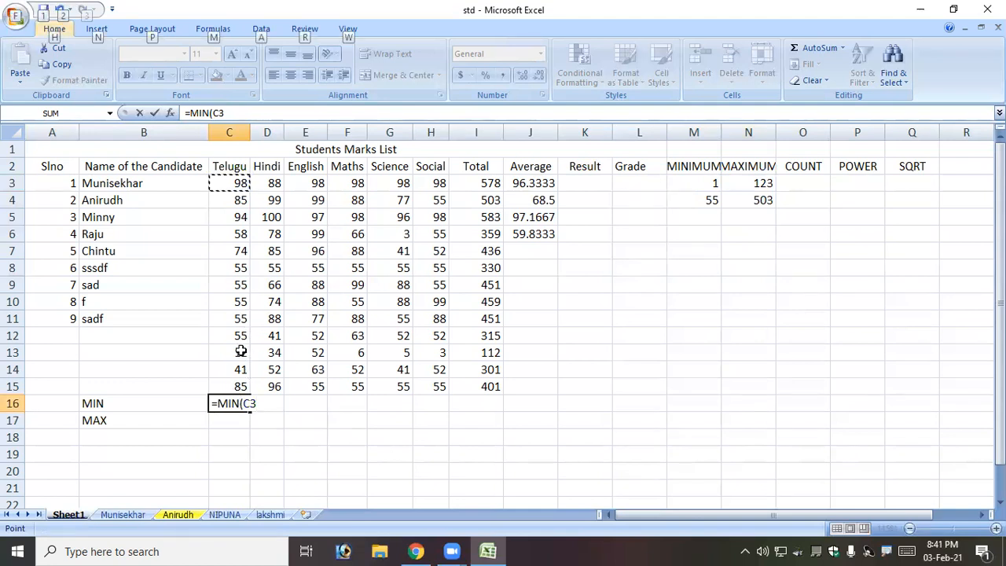
pyautogui.click(260, 402)
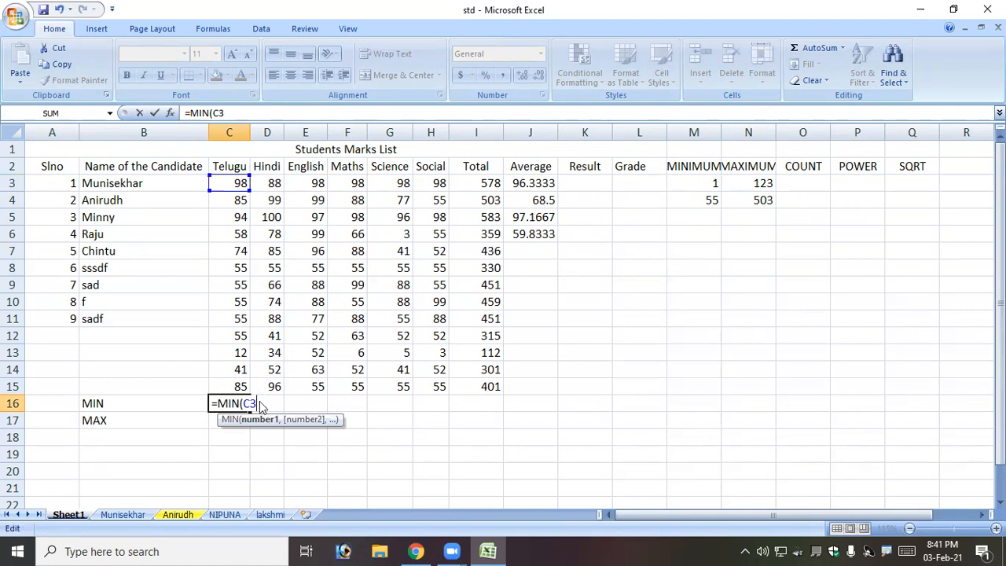
pyautogui.keyDown('shift'); pyautogui.click(240, 387); pyautogui.keyUp('shift')
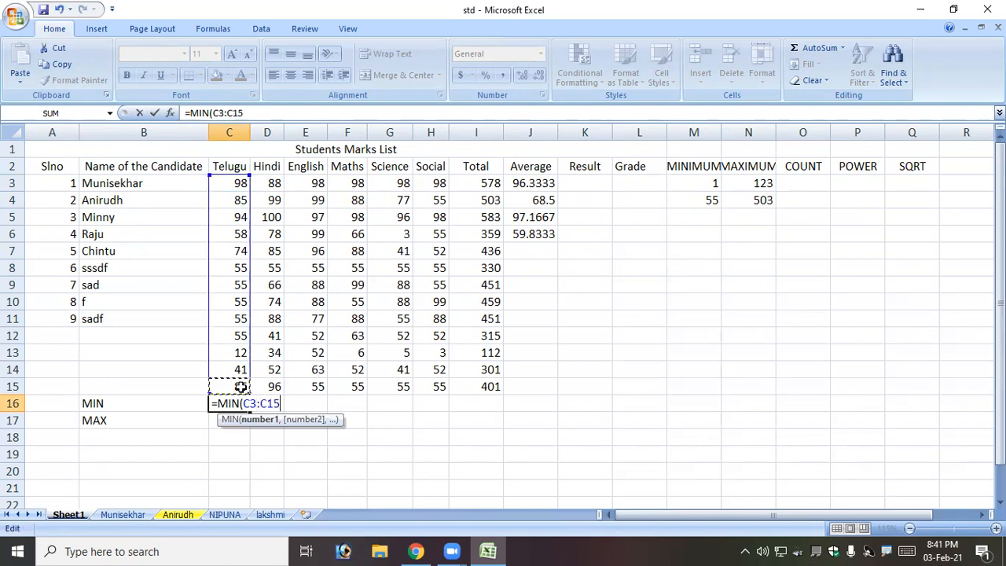
pyautogui.keyDown('alt'); pyautogui.click(275, 405); pyautogui.keyUp('alt')
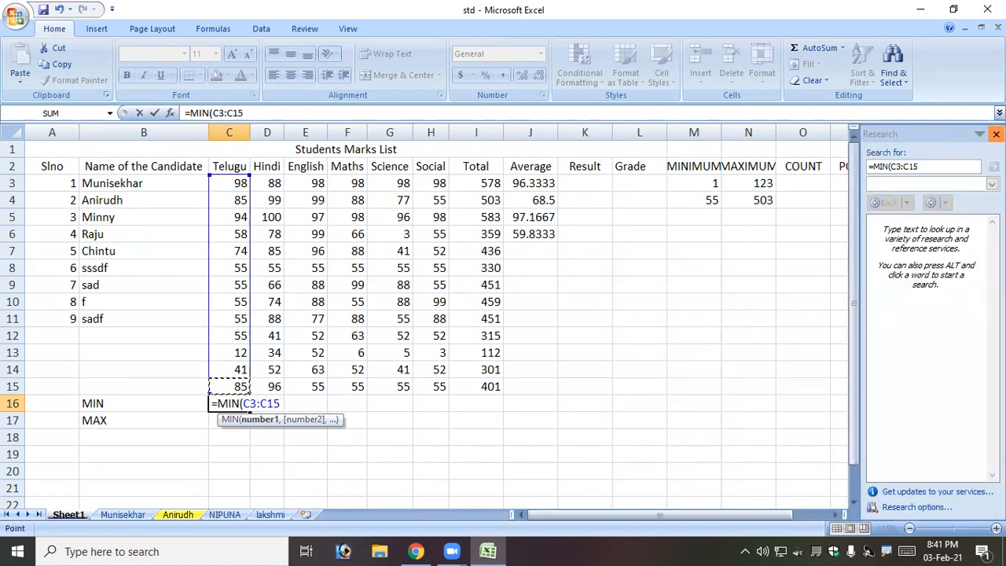
pyautogui.click(995, 134)
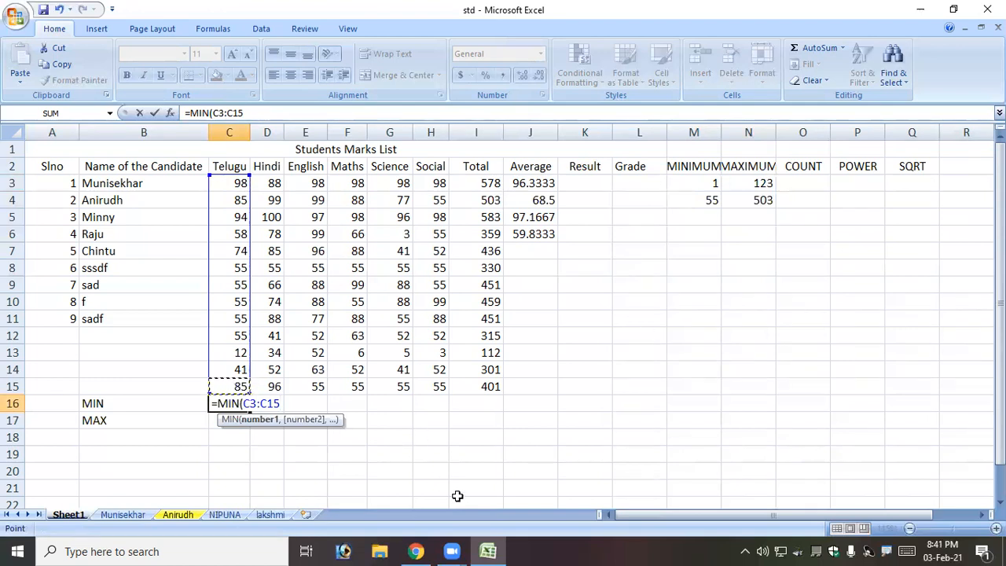
pyautogui.write(')')
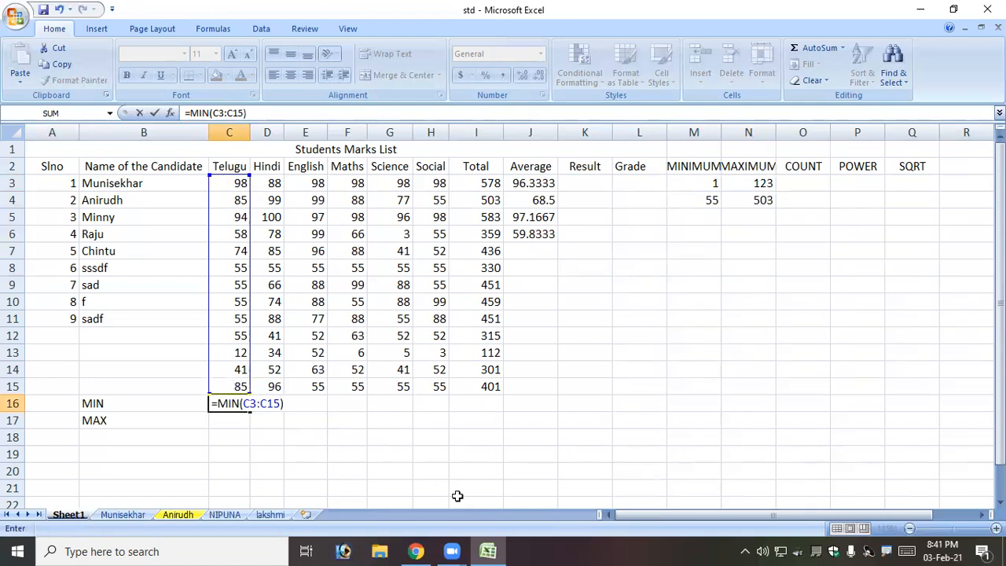
pyautogui.press('Return')
pyautogui.press('Up')
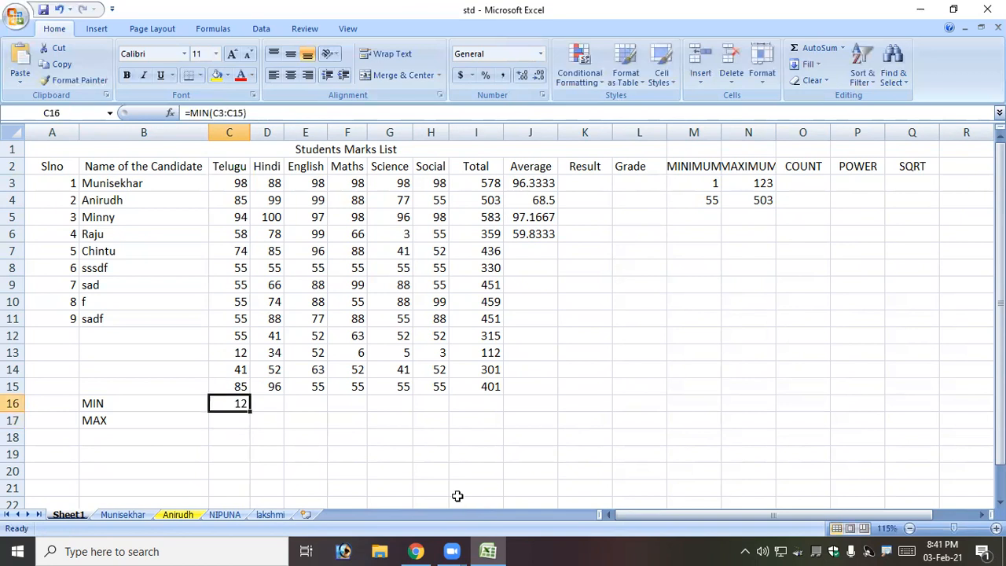
pyautogui.click(236, 355)
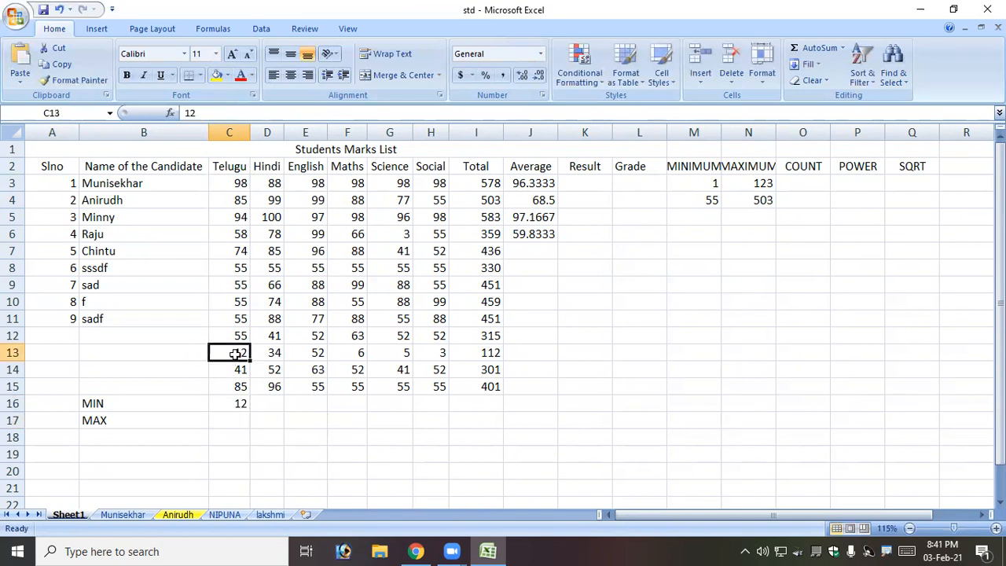
pyautogui.click(235, 405)
# Step: Enter =MAX(C3:C16) in C17 to find the largest value in the Telugu column
pyautogui.click(228, 420)
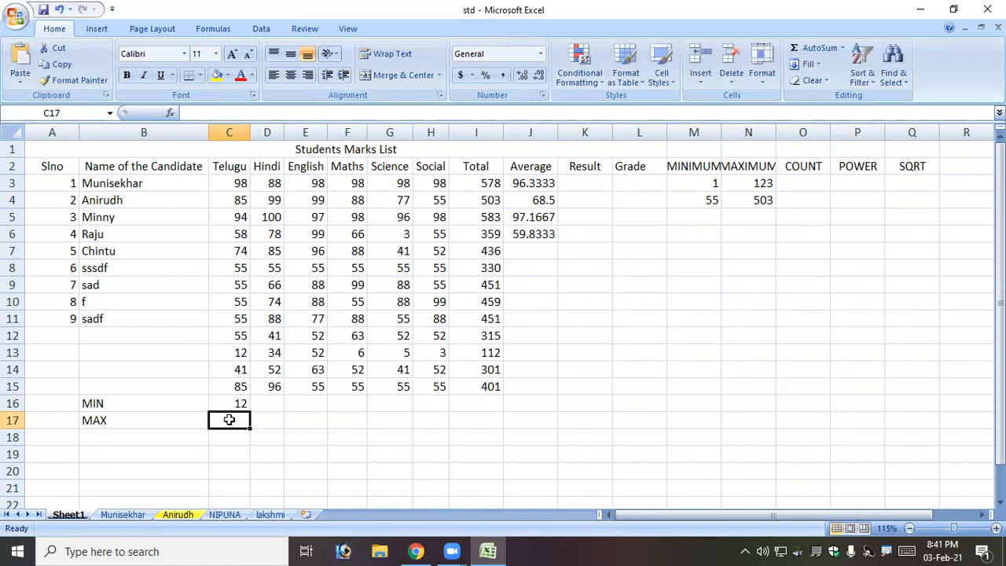
pyautogui.write('=')
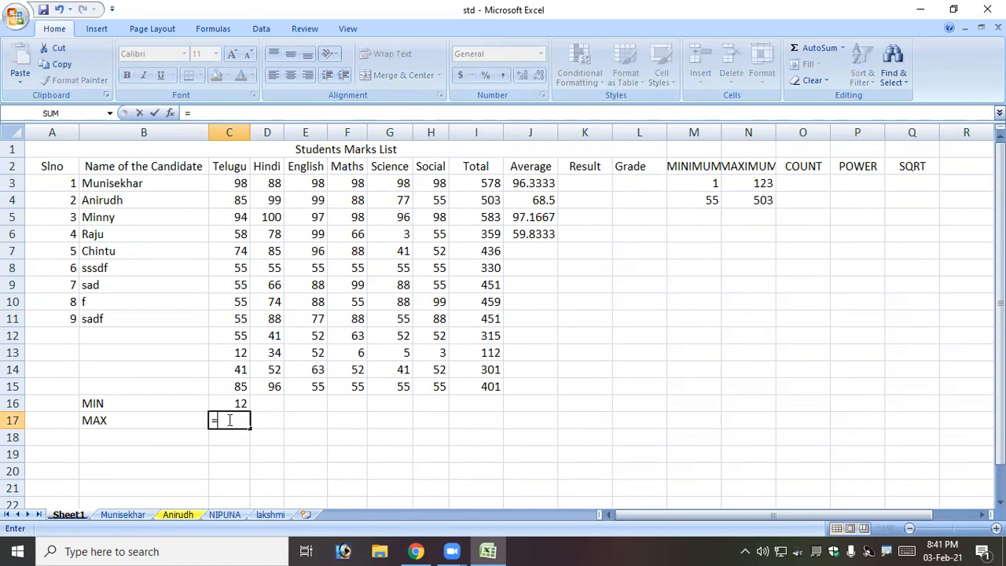
pyautogui.write('m')
pyautogui.press('BackSpace')
pyautogui.write('MAX(')
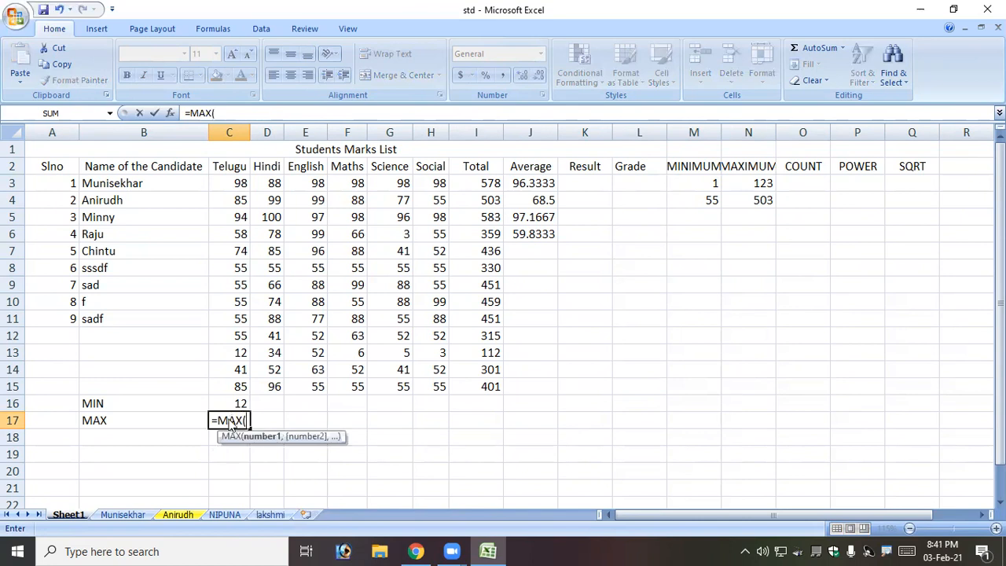
pyautogui.click(229, 187)
pyautogui.press('F8')
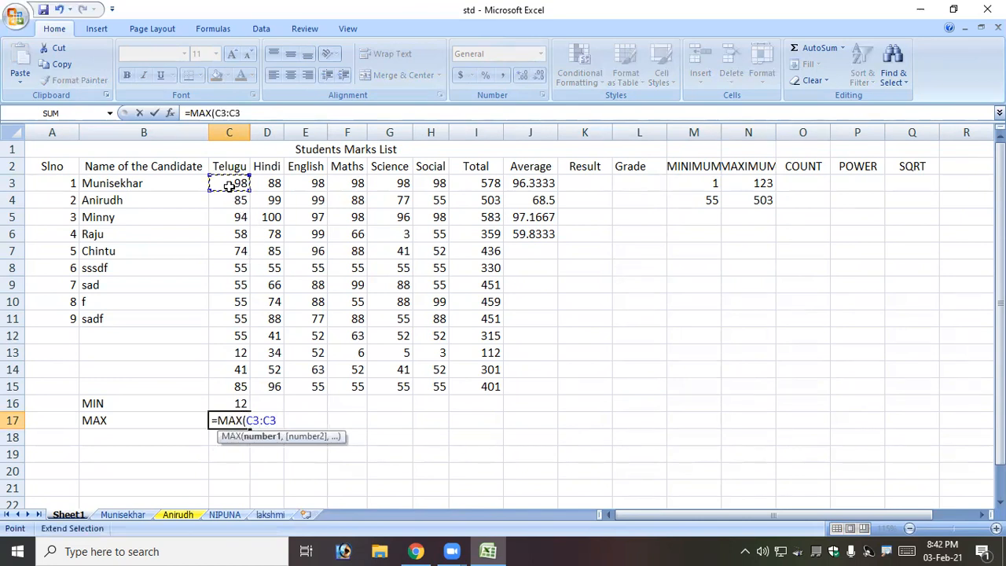
pyautogui.keyDown('alt'); pyautogui.click(245, 403); pyautogui.keyUp('alt')
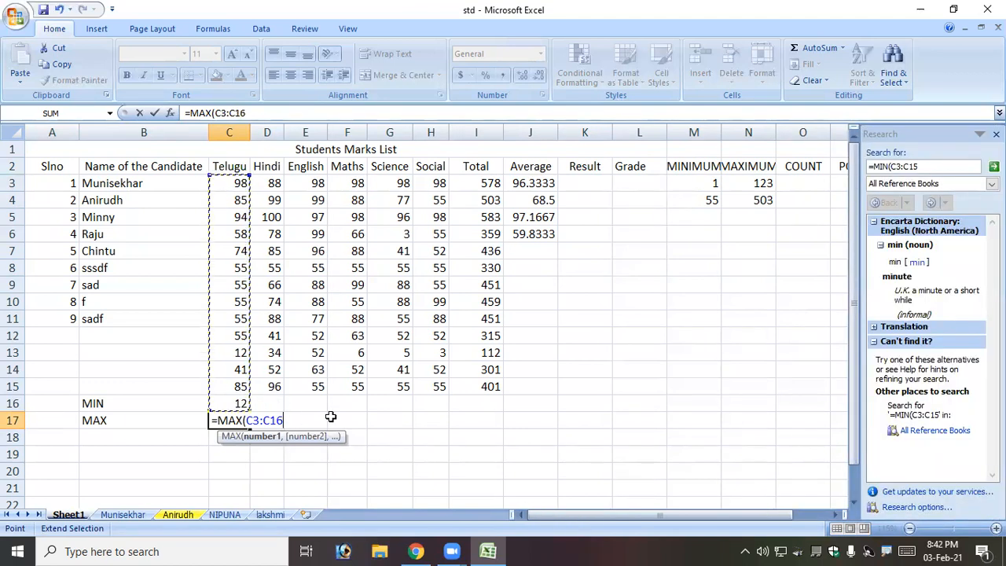
pyautogui.write(')')
pyautogui.press('Return')
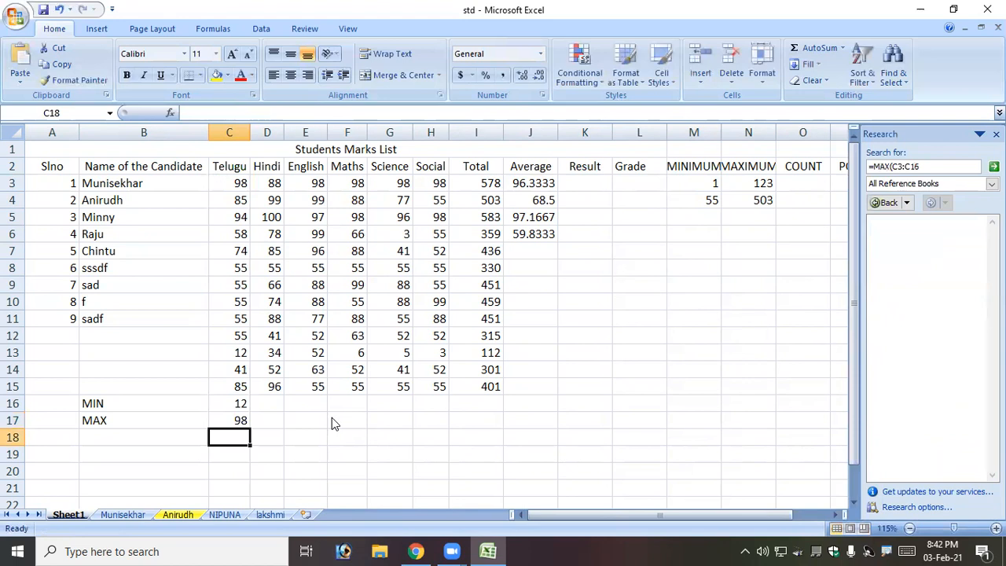
# Step: Correct the MAX formula in C17 to use the range C3:C15, close the Research pane and review the formula
pyautogui.press('Up')
pyautogui.press('Up')
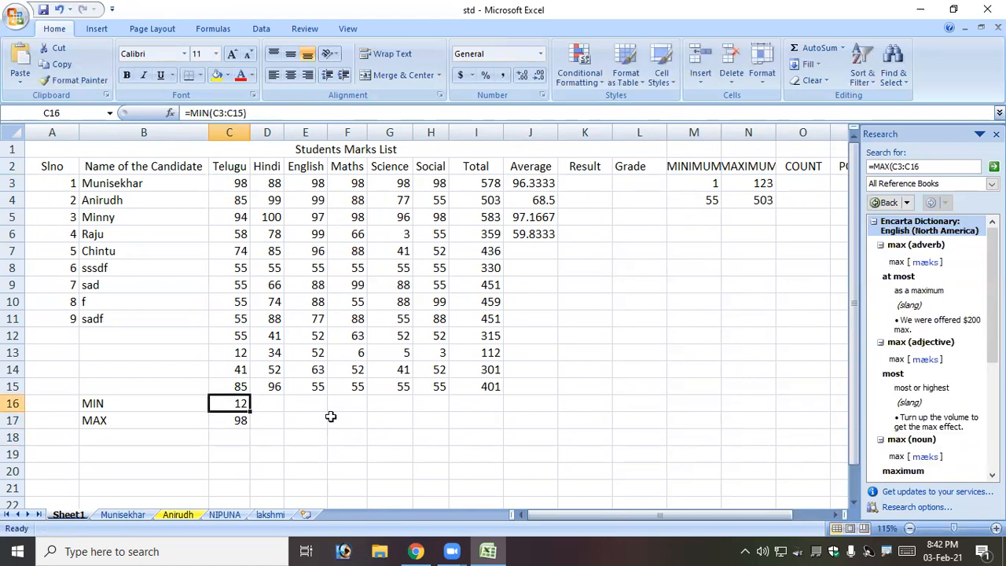
pyautogui.press('Down')
pyautogui.press('F2')
pyautogui.press('Left')
pyautogui.press('Left')
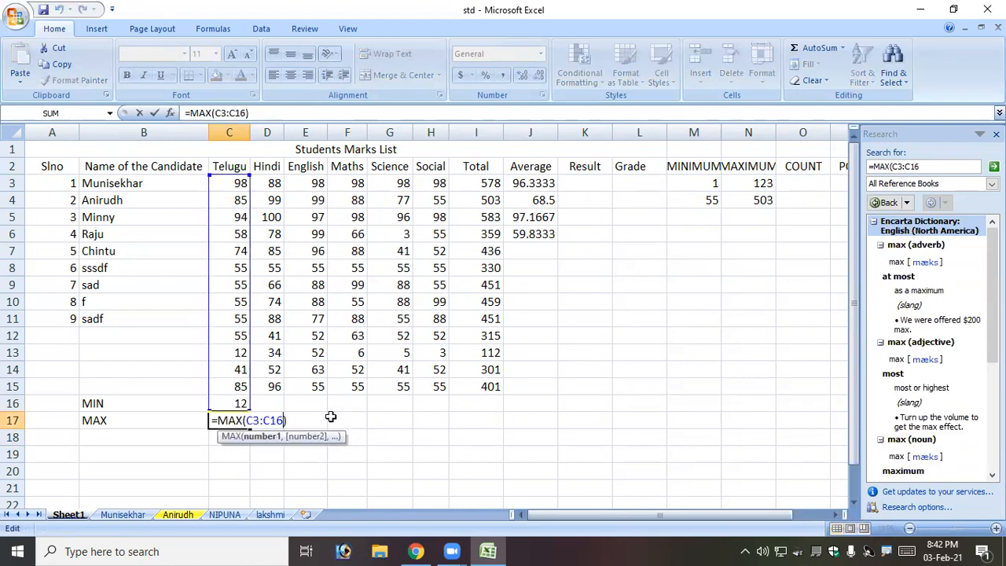
pyautogui.press('Delete')
pyautogui.write('5')
pyautogui.press('Return')
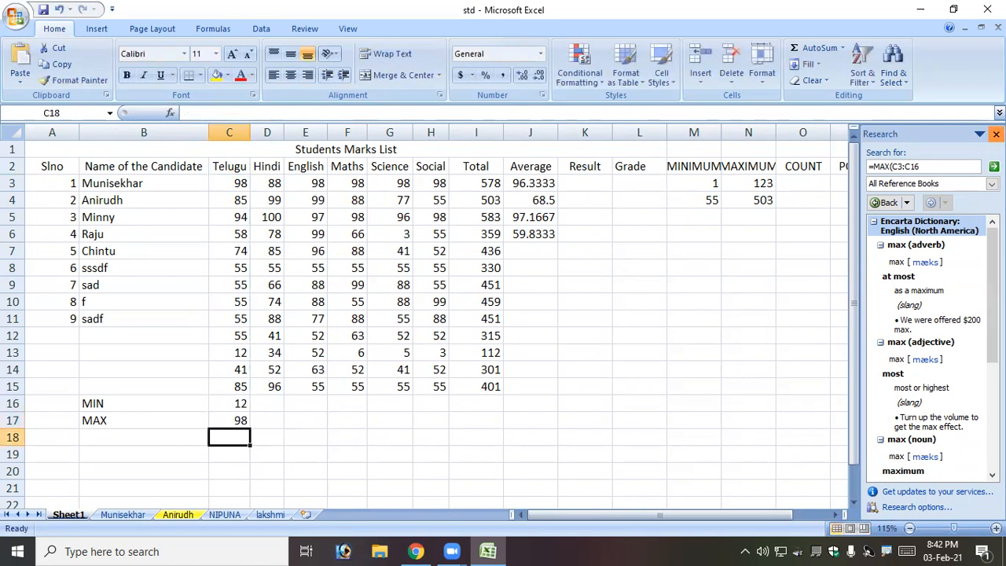
pyautogui.click(996, 134)
pyautogui.click(226, 402)
pyautogui.click(235, 419)
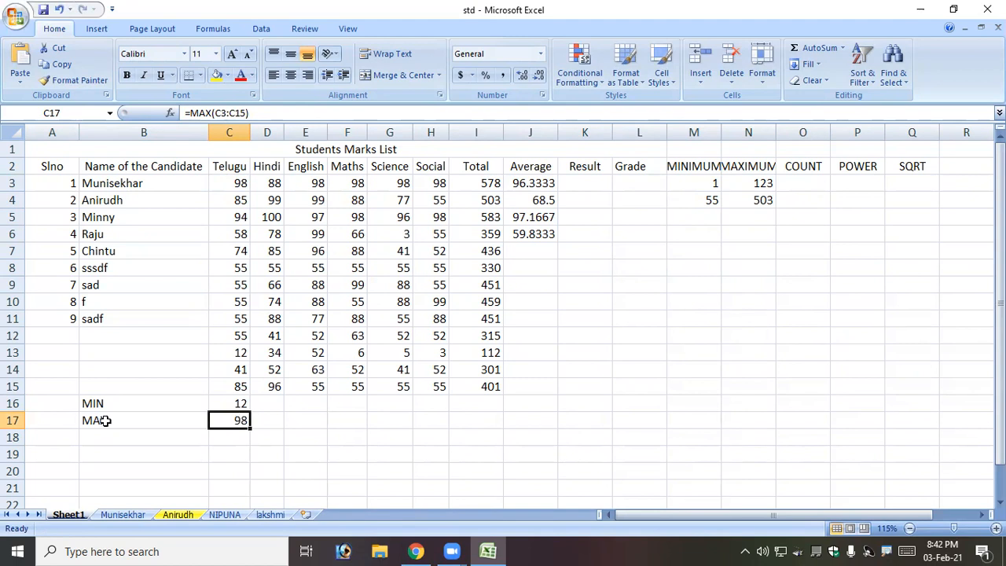
# Step: Write a COUNT formula in O3, under the COUNT heading, with the direct numbers 5,2,,5,6,8,9,7,4,5,5,5,5
pyautogui.click(815, 181)
pyautogui.click(802, 168)
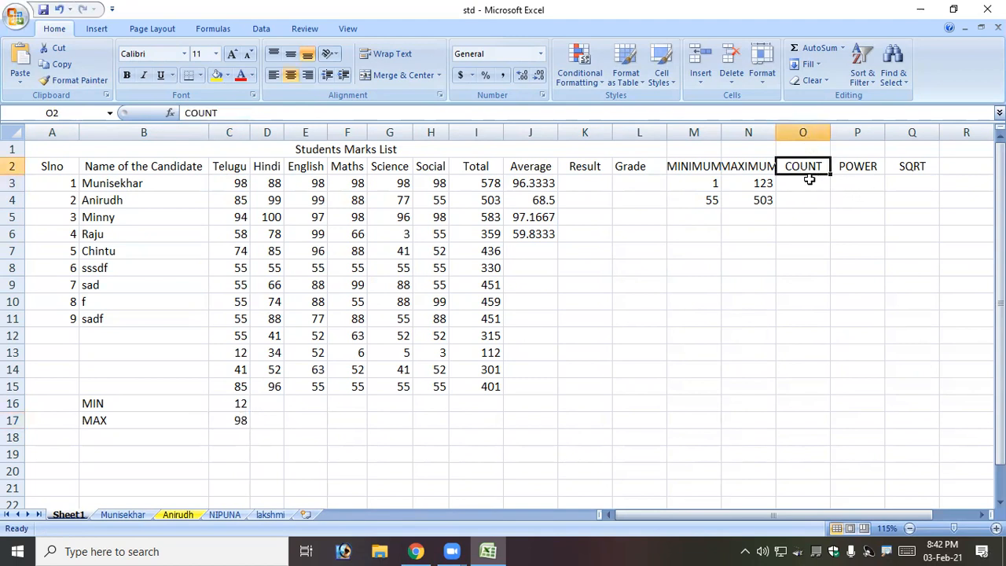
pyautogui.click(809, 185)
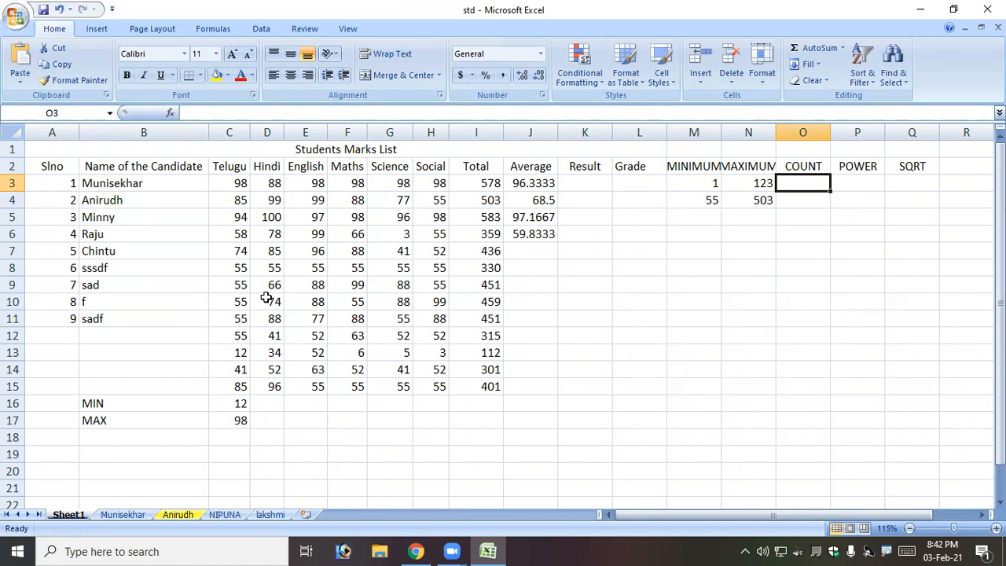
pyautogui.write('=')
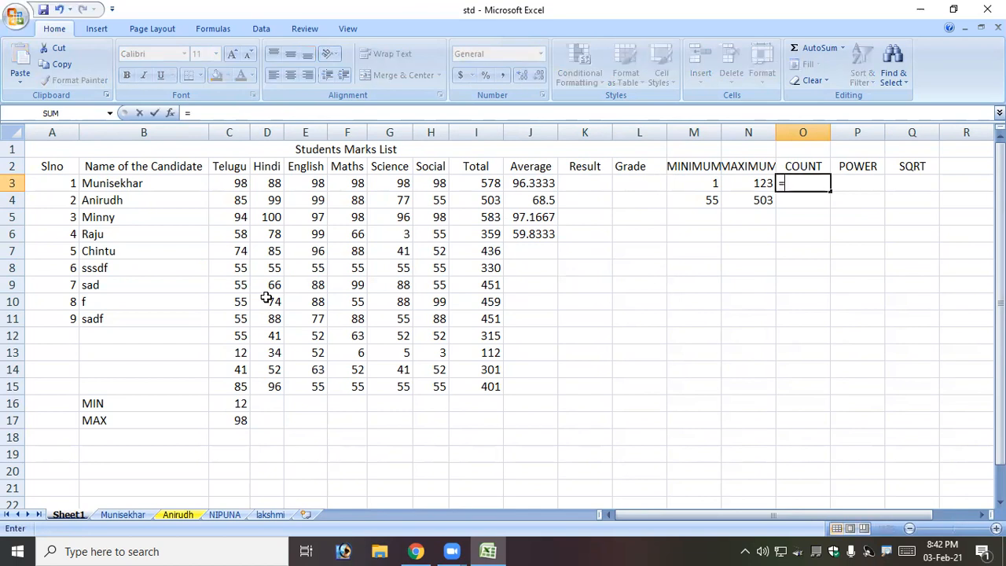
pyautogui.write('COUNT')
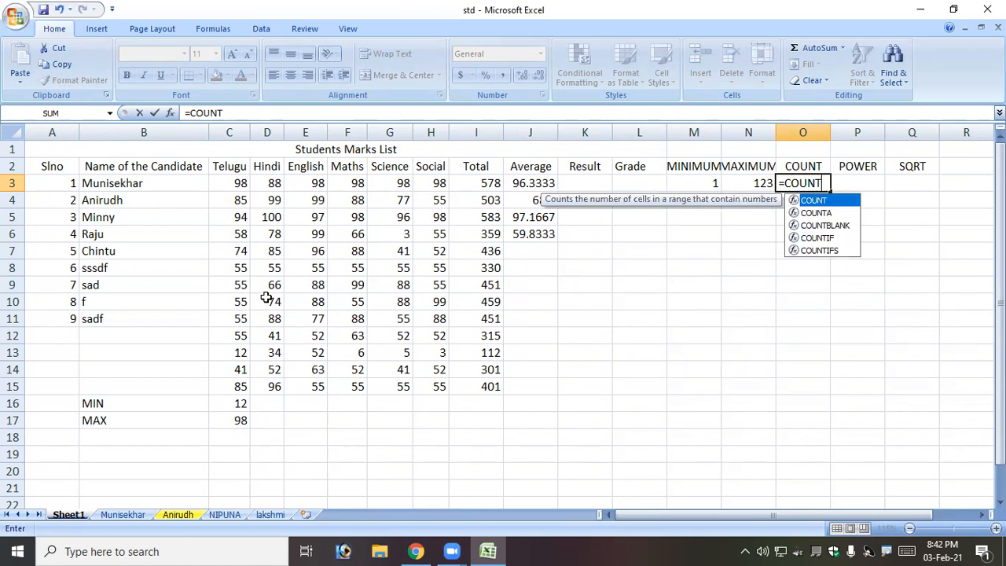
pyautogui.doubleClick(836, 201)
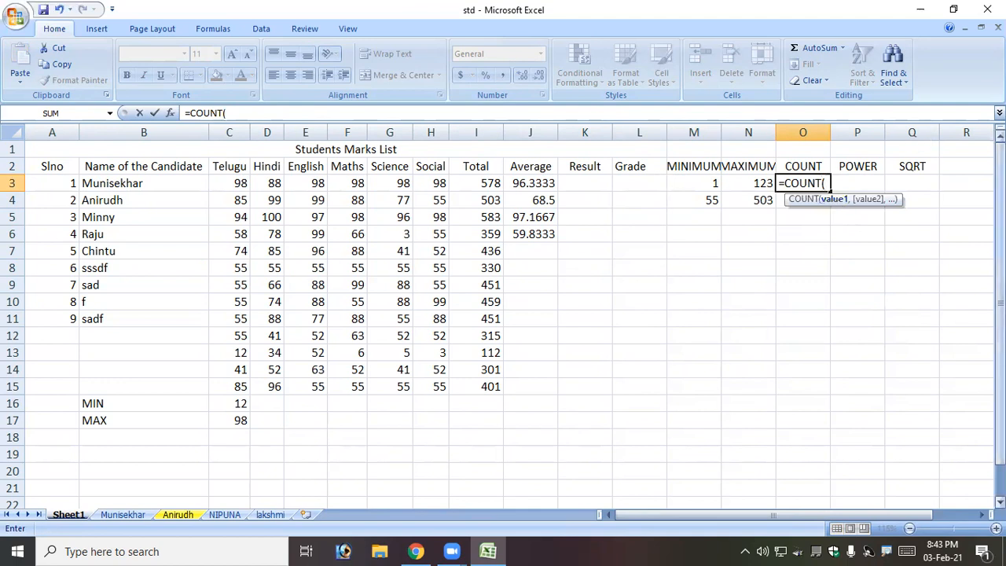
pyautogui.write('5,')
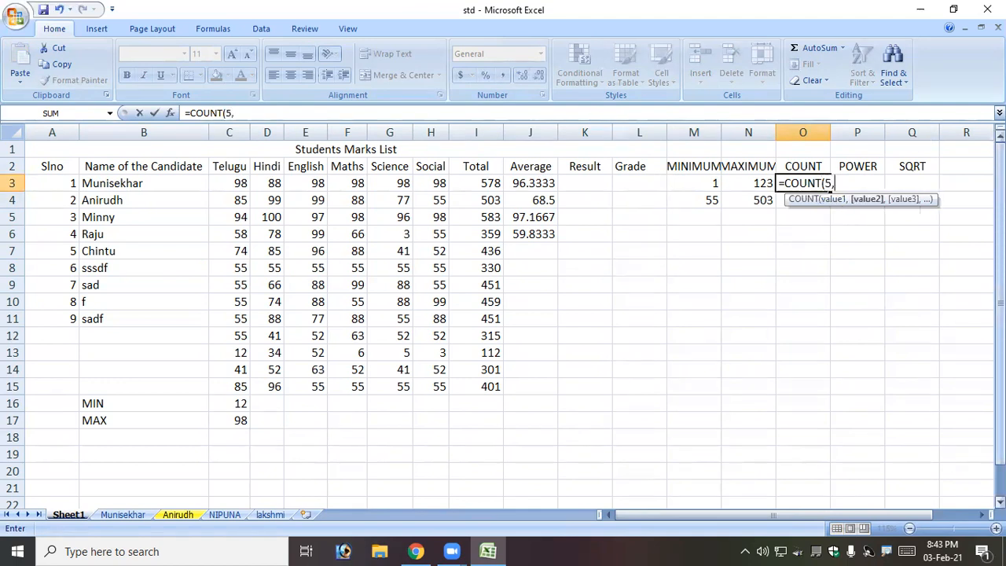
pyautogui.write('2,,5,6,8')
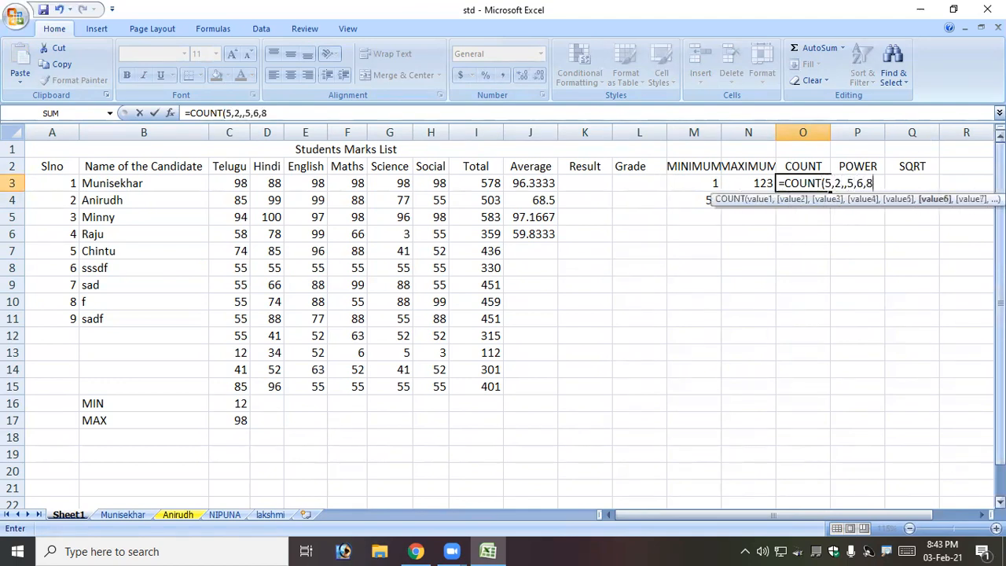
pyautogui.write(',9,7,4,5,5,5,5')
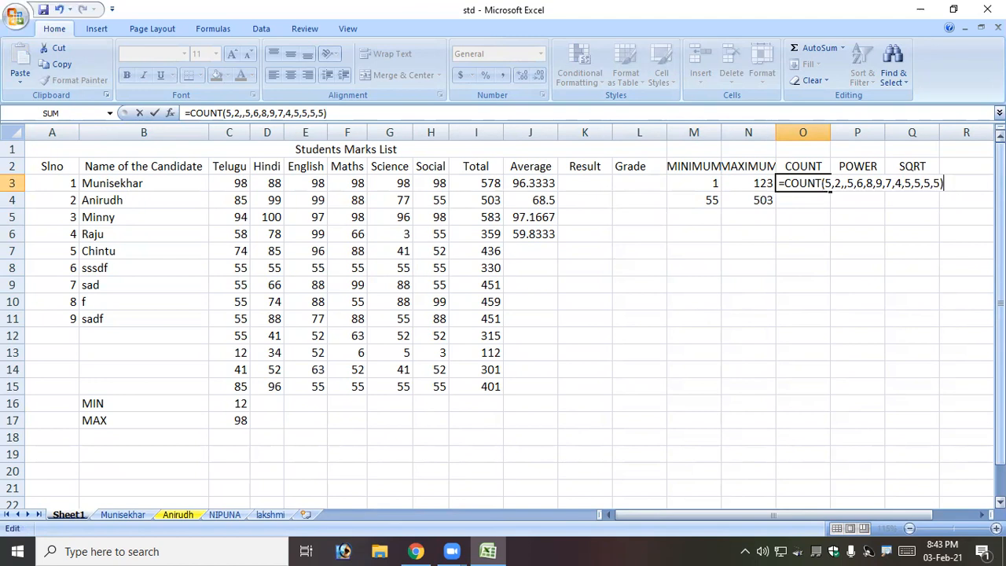
# Step: Remove the extra comma after 2 in the O3 formula, commit =COUNT(5,2,5,6,8,9,7,4,5,5,5,5) and review its arguments
pyautogui.press('Left')
pyautogui.press('Left')
pyautogui.press('Left')
pyautogui.press('Left')
pyautogui.press('Left')
pyautogui.press('Left')
pyautogui.press('Left')
pyautogui.press('Left')
pyautogui.press('Left')
pyautogui.press('Left')
pyautogui.press('Left')
pyautogui.press('Left')
pyautogui.press('Left')
pyautogui.press('Left')
pyautogui.press('Left')
pyautogui.press('Left')
pyautogui.press('Left')
pyautogui.press('Left')
pyautogui.press('Left')
pyautogui.press('Left')
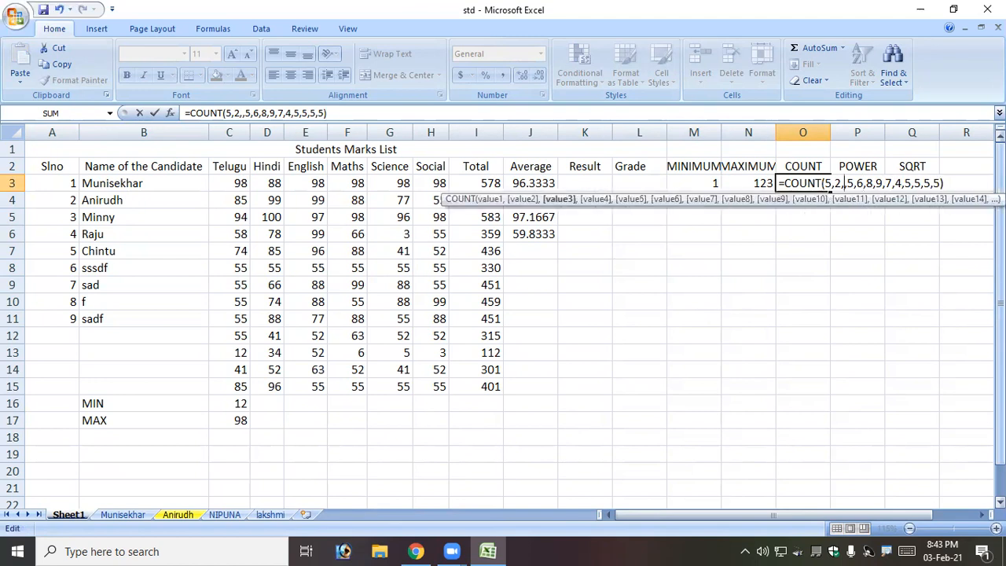
pyautogui.press('BackSpace')
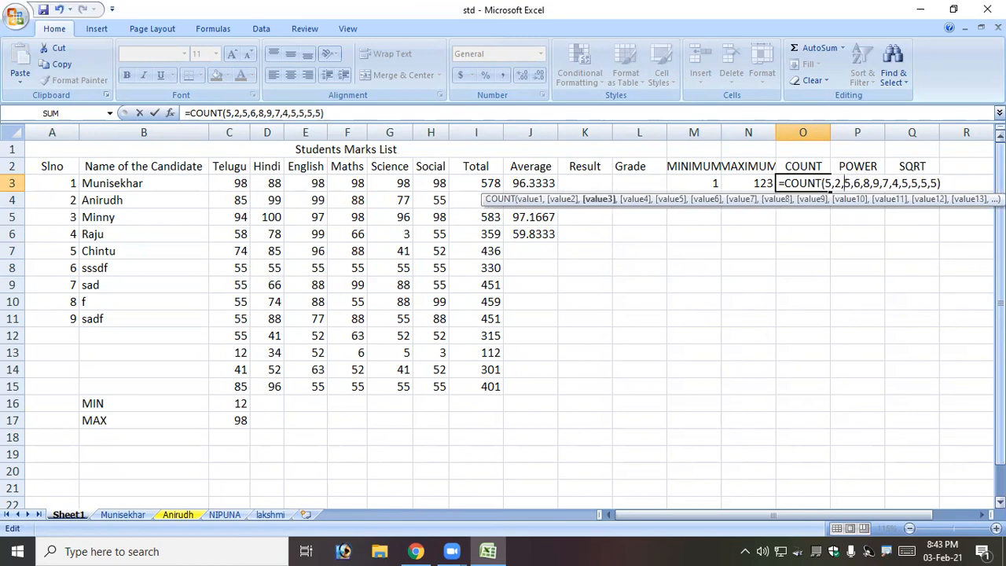
pyautogui.press('Return')
pyautogui.press('Up')
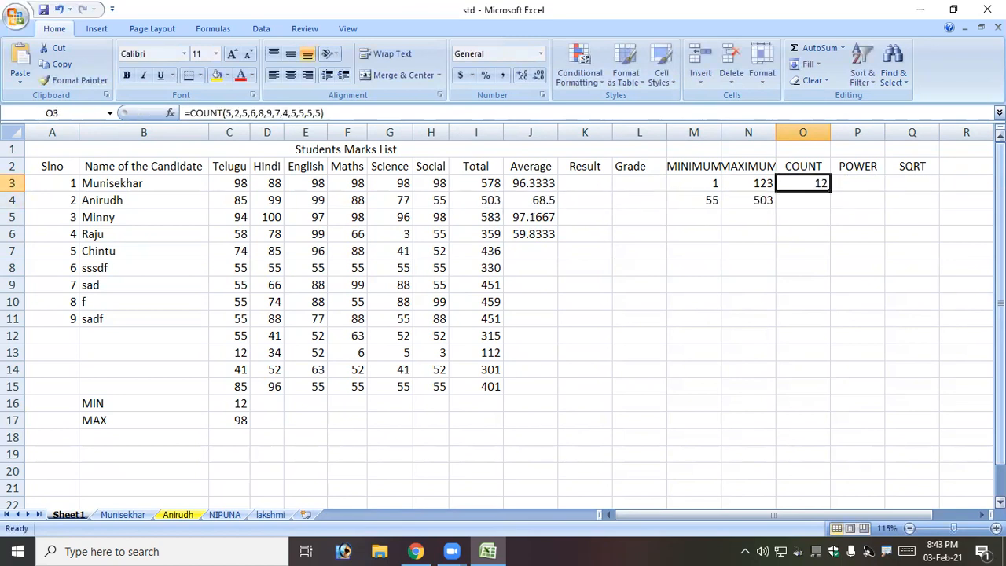
pyautogui.press('F2')
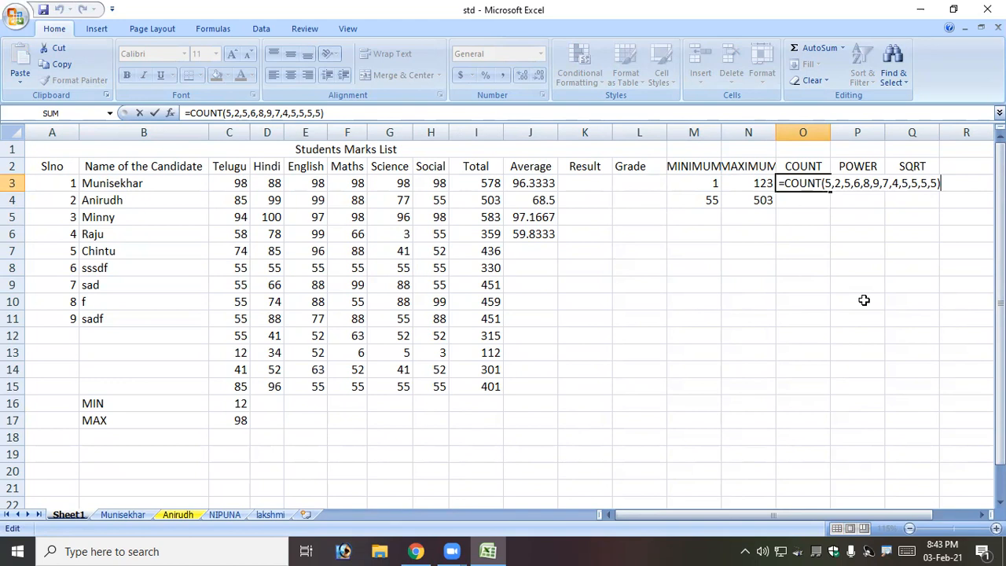
pyautogui.press('Return')
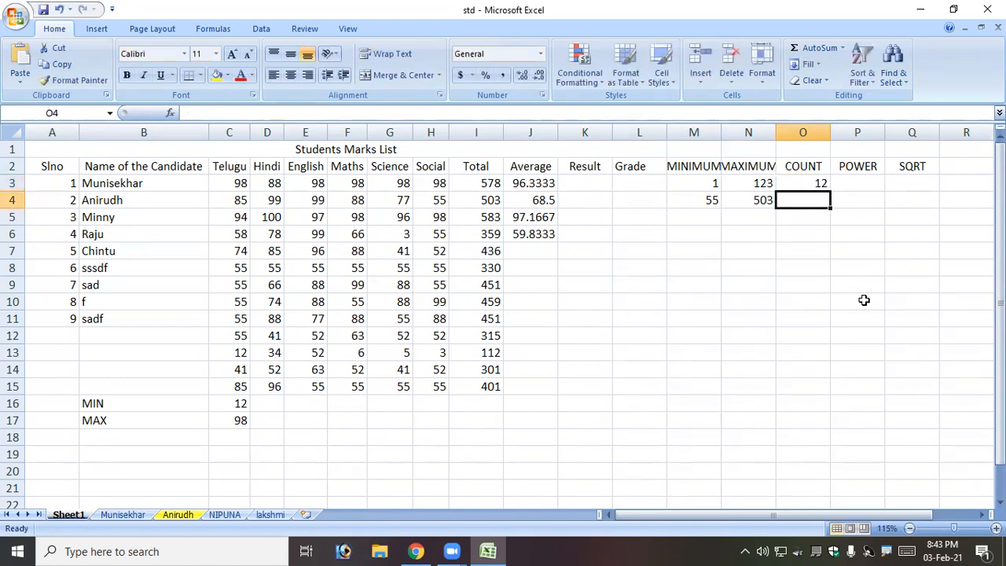
# Step: Enter =COUNT(C4:J4) in O4 to count the numeric cells in row 4, and check it against that range
pyautogui.write('=')
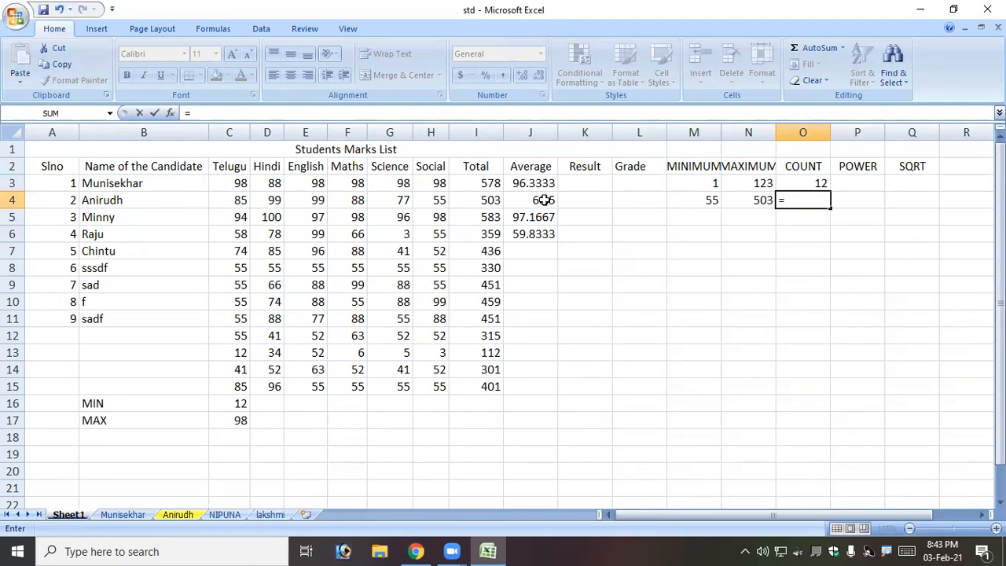
pyautogui.write('ou')
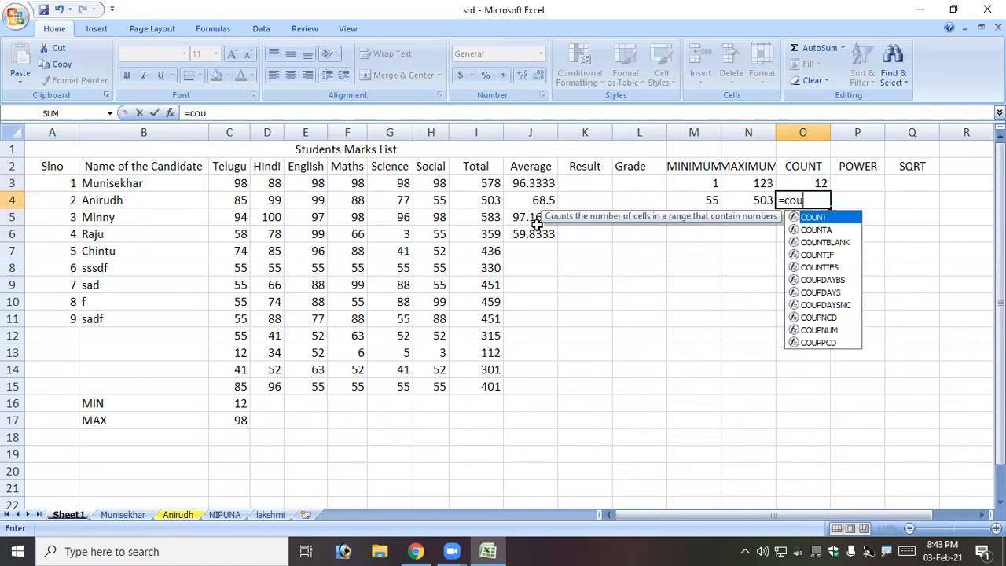
pyautogui.write('nt(')
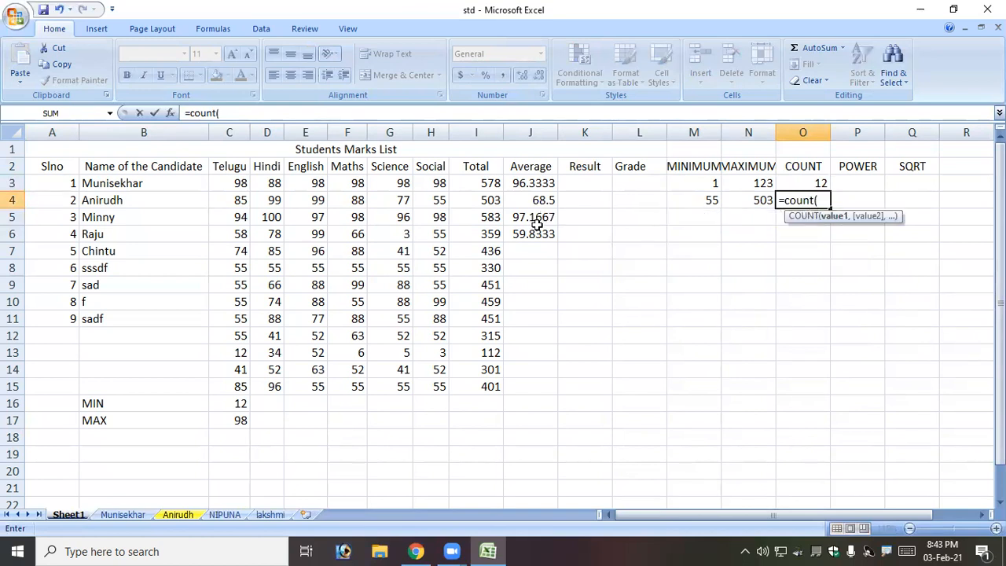
pyautogui.click(229, 200)
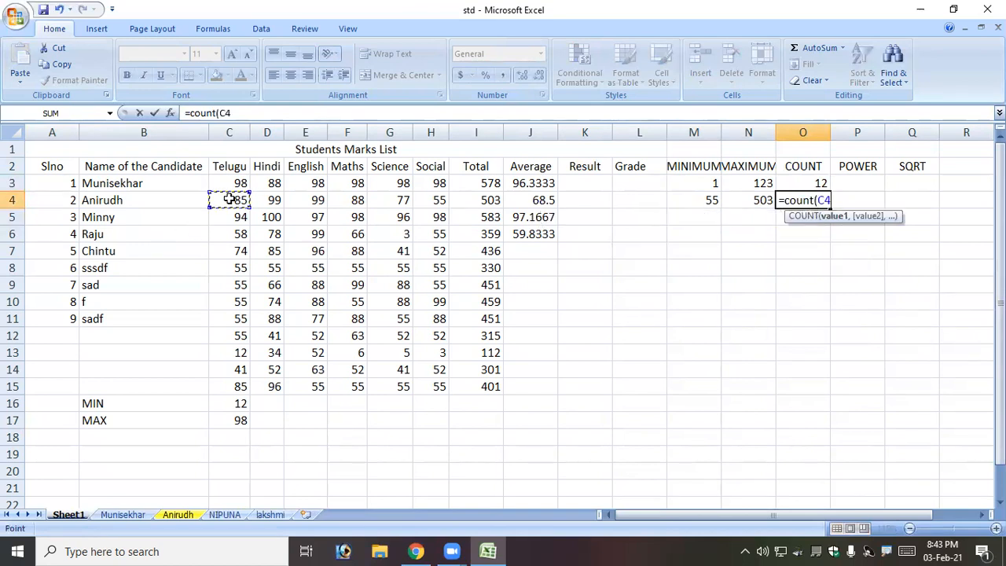
pyautogui.press('F8')
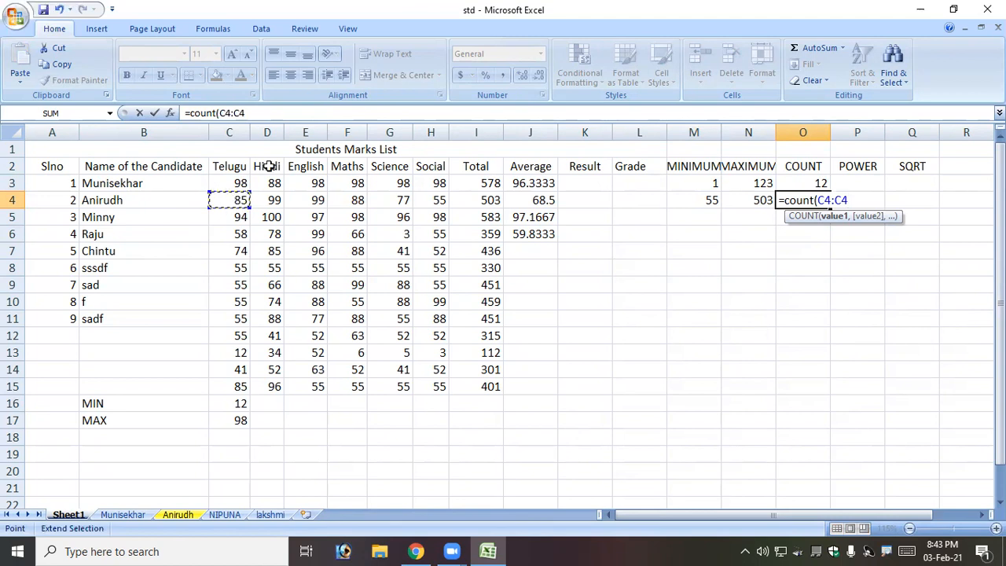
pyautogui.click(531, 199)
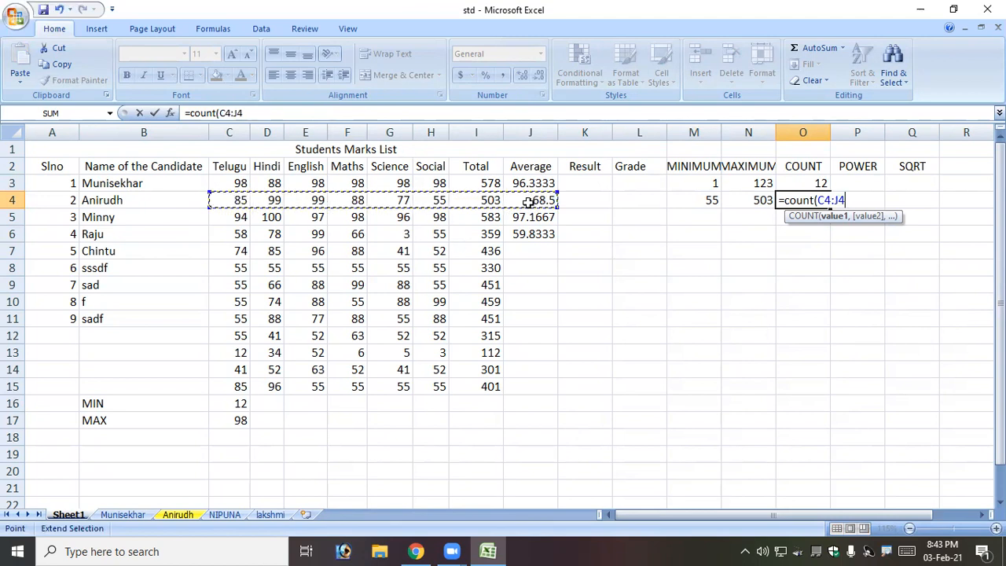
pyautogui.press('Return')
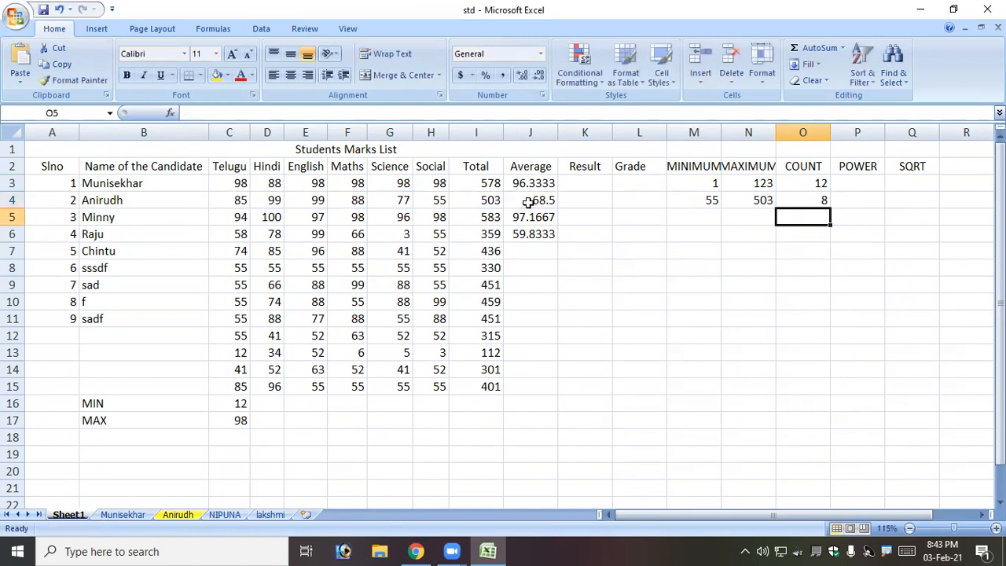
pyautogui.press('Up')
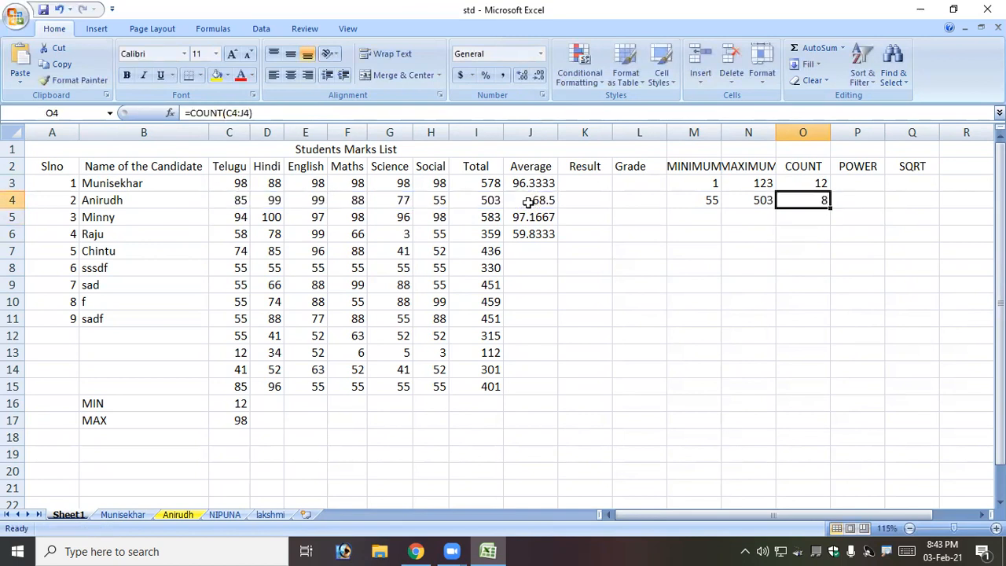
pyautogui.moveTo(234, 199); pyautogui.dragTo(550, 201)
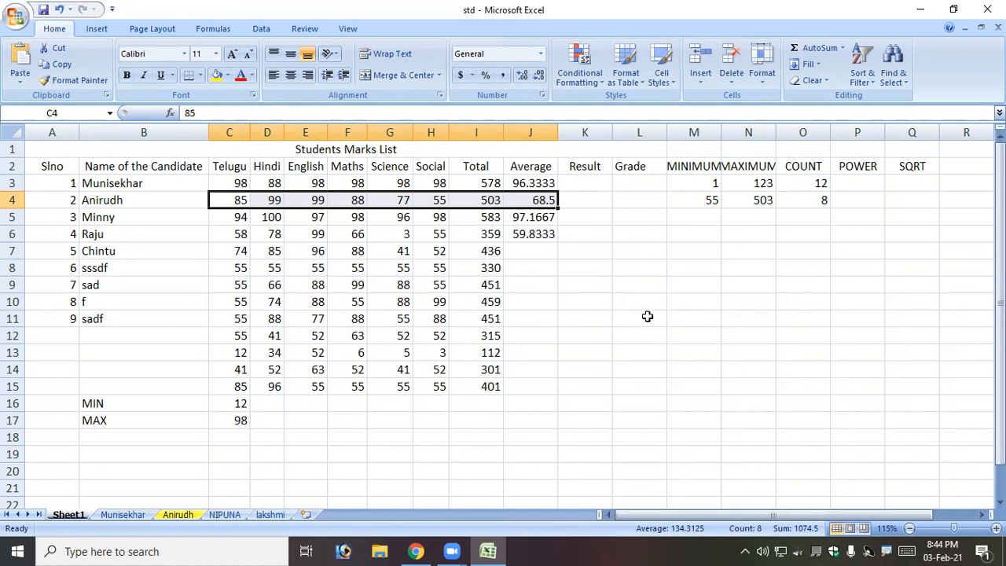
pyautogui.click(731, 263)
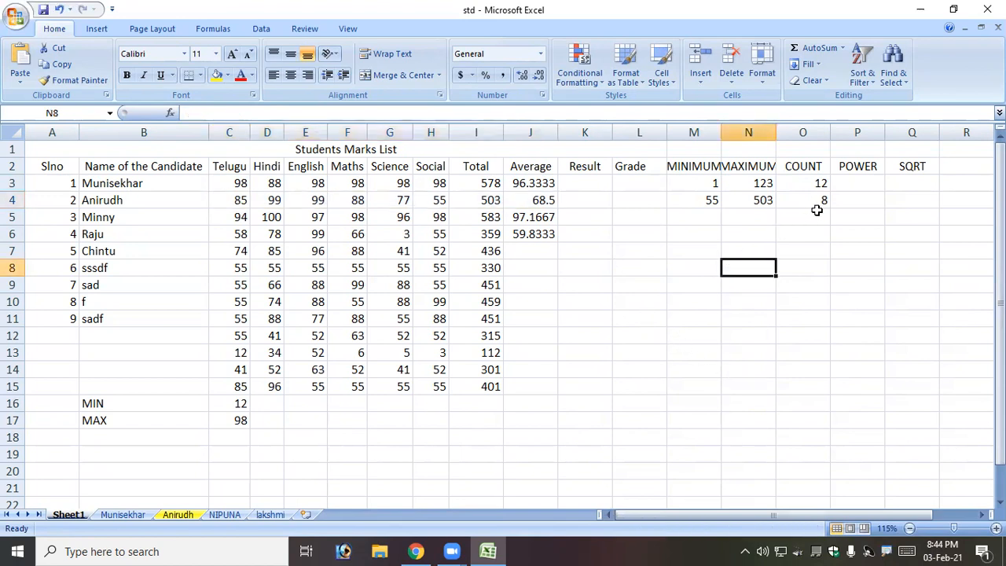
# Step: Add the label COUNT in B18 below the MAX label
pyautogui.click(150, 444)
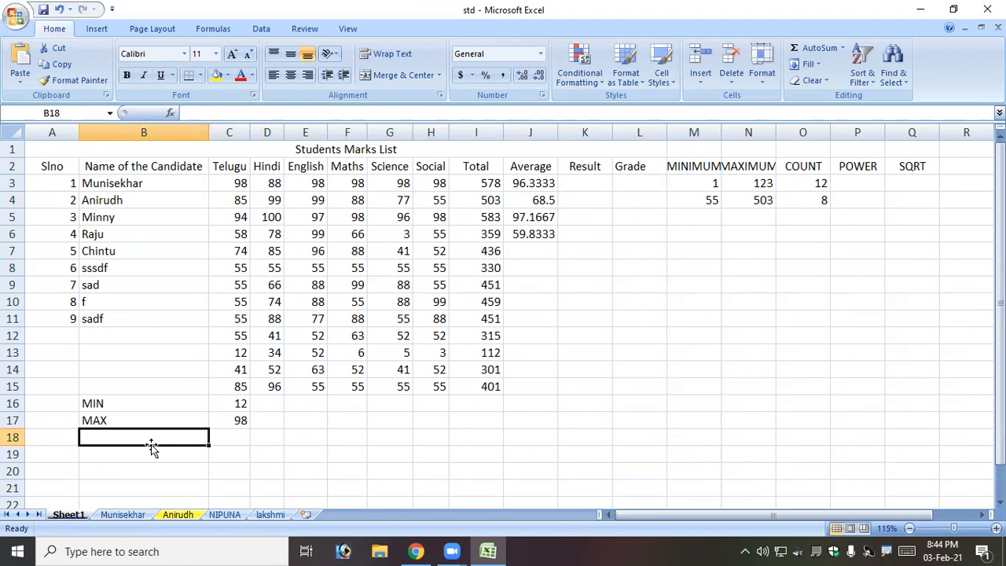
pyautogui.write('COUNT')
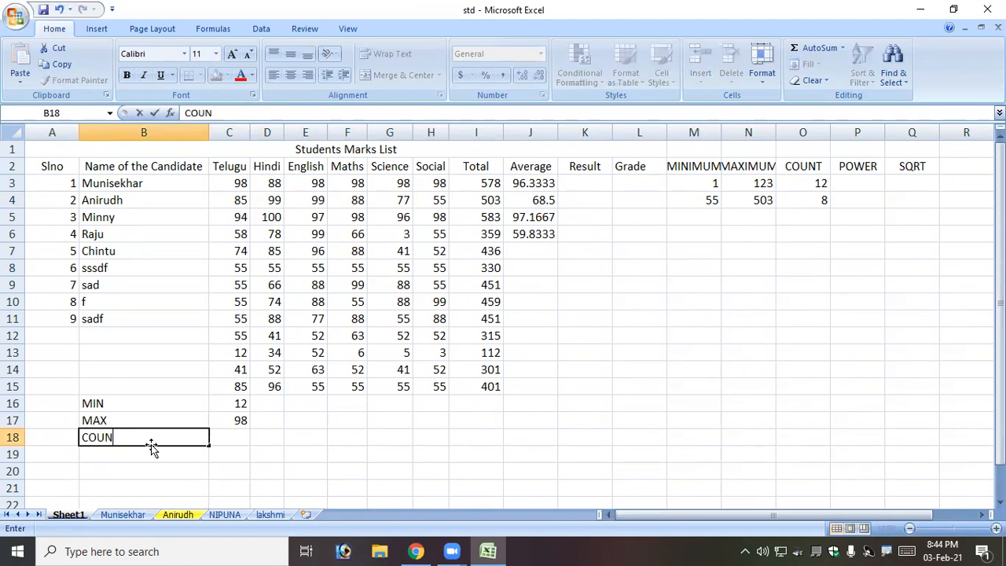
pyautogui.press('Tab')
# Step: Enter =COUNT(C3:C15) in C18 to count the Telugu marks, and check it against the selected column range
pyautogui.write('=COUNT')
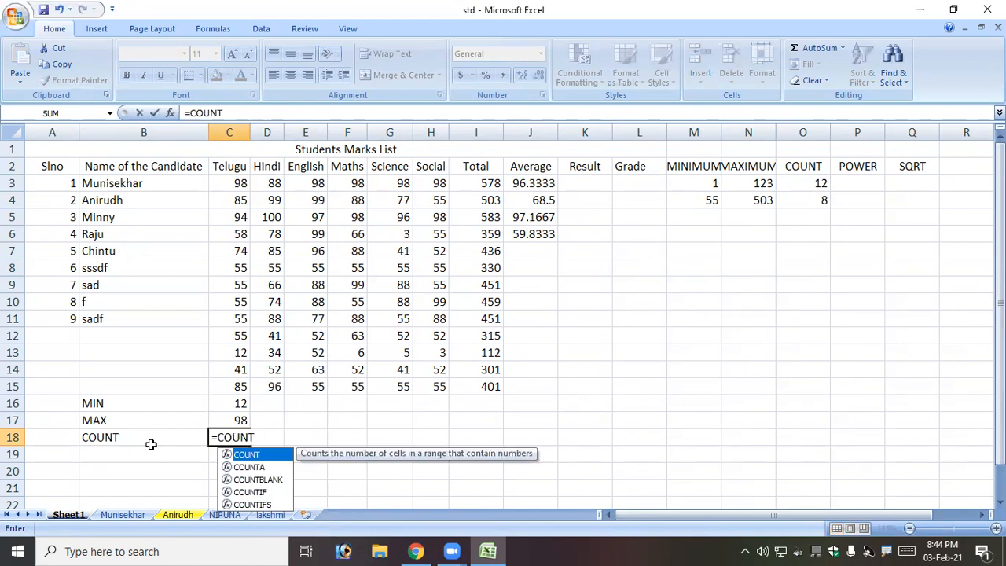
pyautogui.write('(')
pyautogui.click(233, 187)
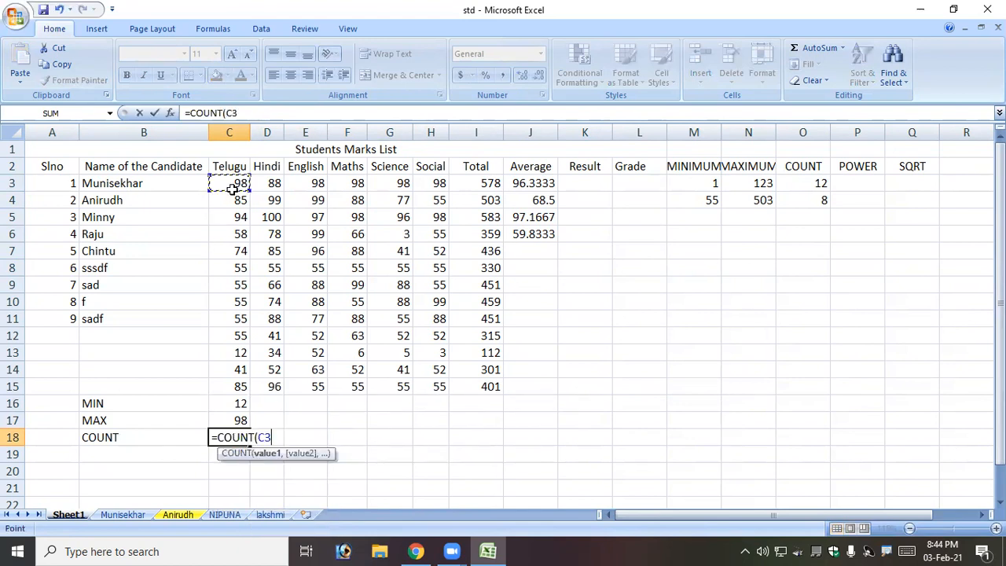
pyautogui.press('F8')
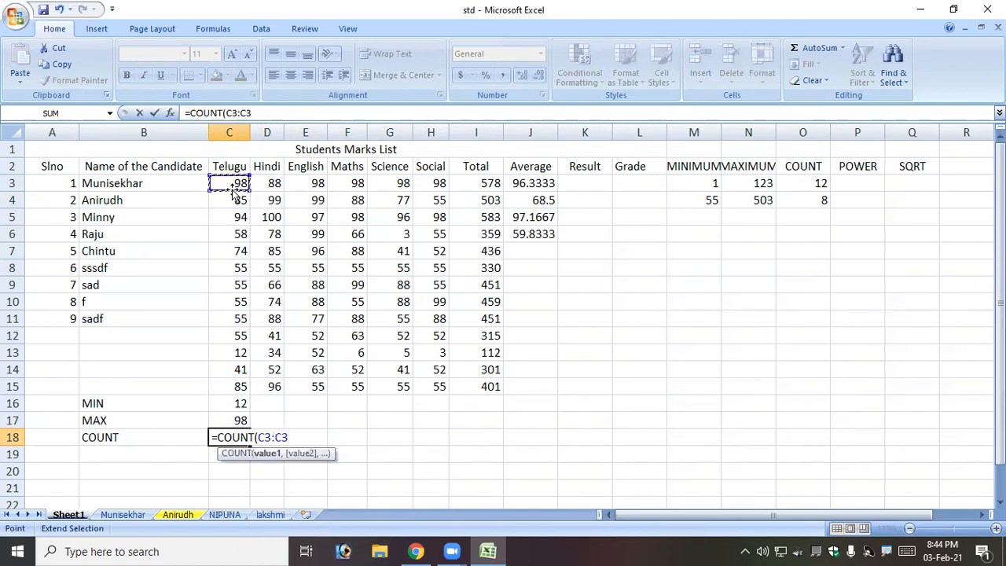
pyautogui.click(234, 389)
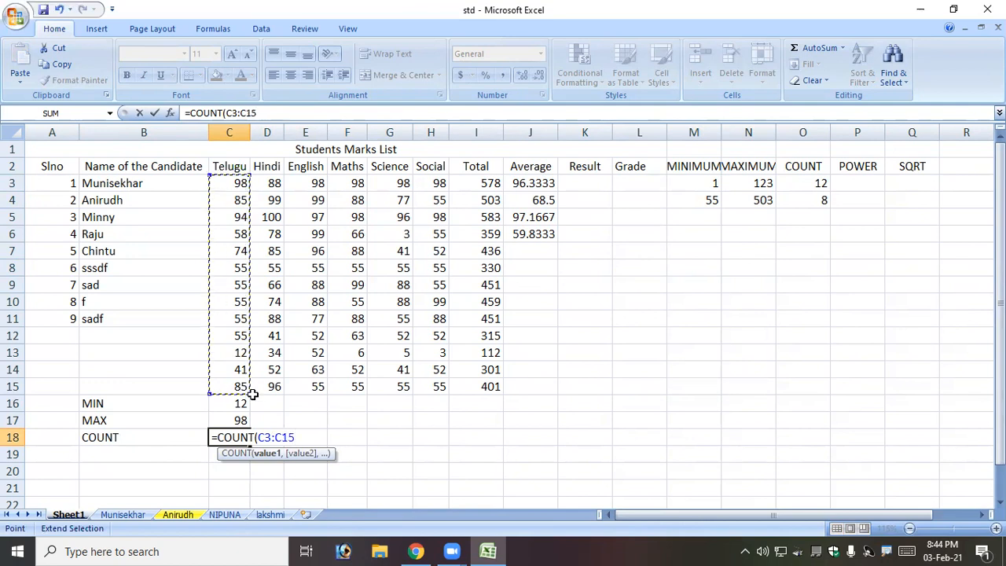
pyautogui.write(')')
pyautogui.press('Return')
pyautogui.press('Left')
pyautogui.press('Up')
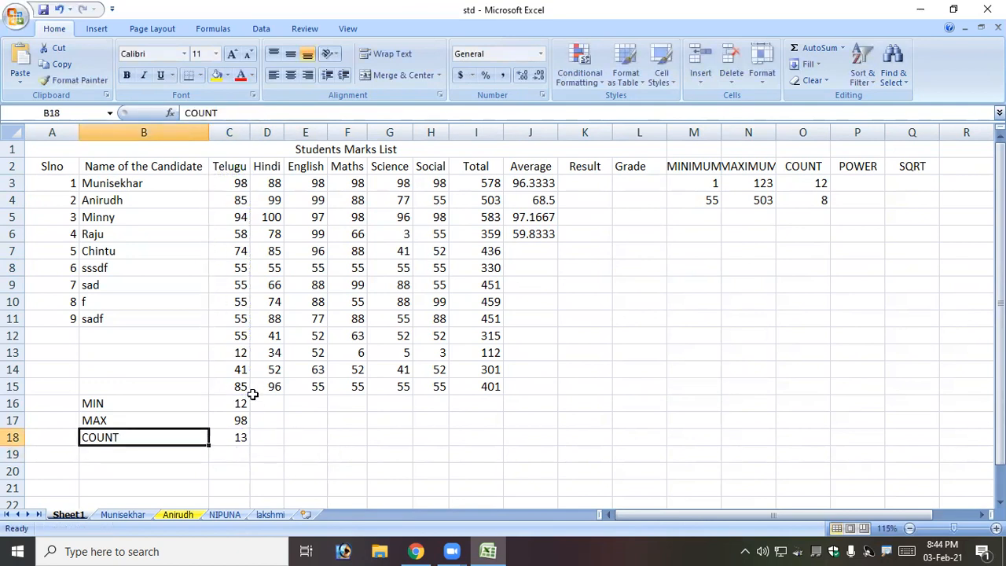
pyautogui.press('Right')
pyautogui.moveTo(232, 189); pyautogui.dragTo(244, 387)
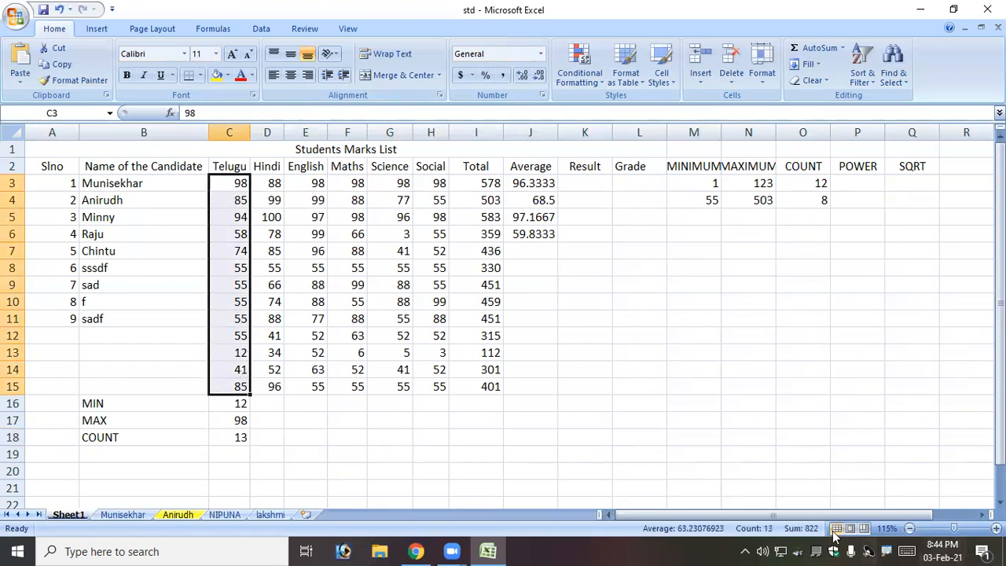
pyautogui.click(306, 424)
# Step: Enter =COUNT(A2:Q17) in Q19 to count the numeric cells across the whole table
pyautogui.moveTo(46, 166); pyautogui.dragTo(925, 446)
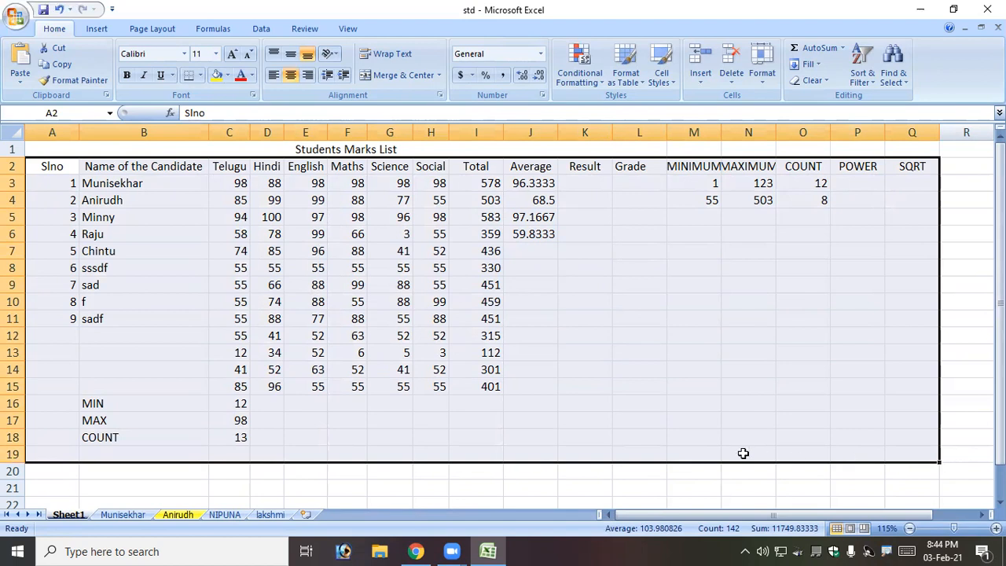
pyautogui.click(906, 458)
pyautogui.write('=C')
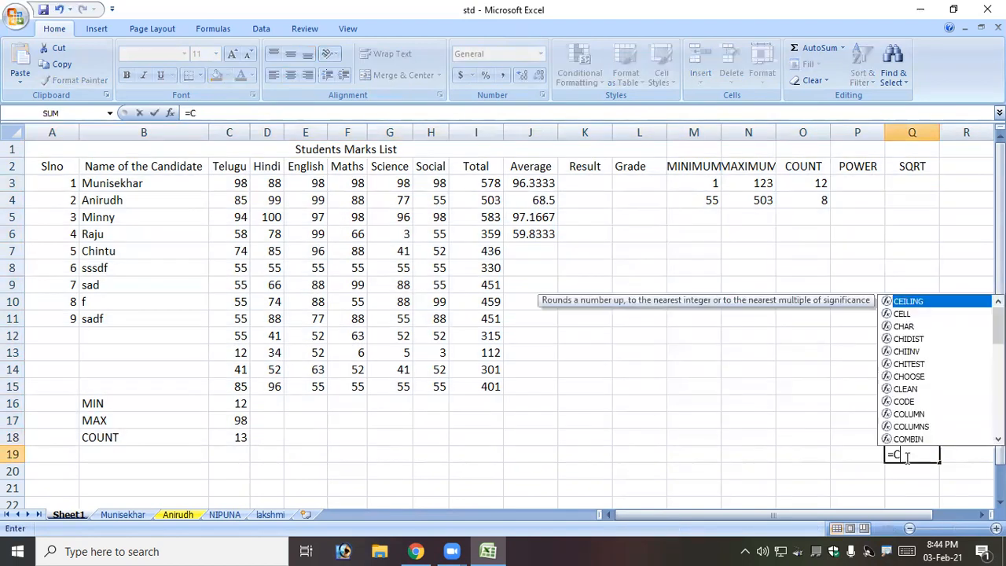
pyautogui.write('OUNT(')
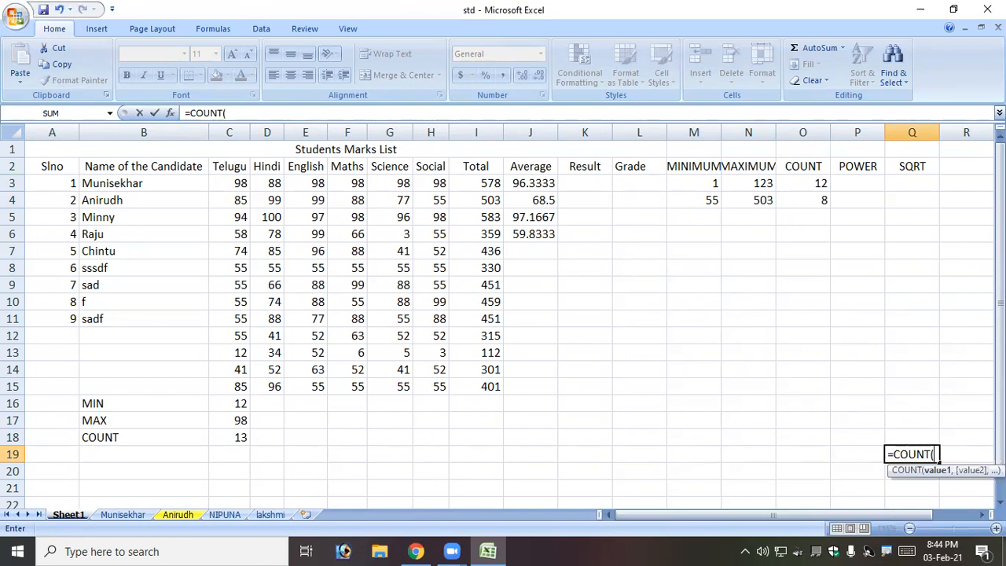
pyautogui.moveTo(63, 168); pyautogui.dragTo(69, 179)
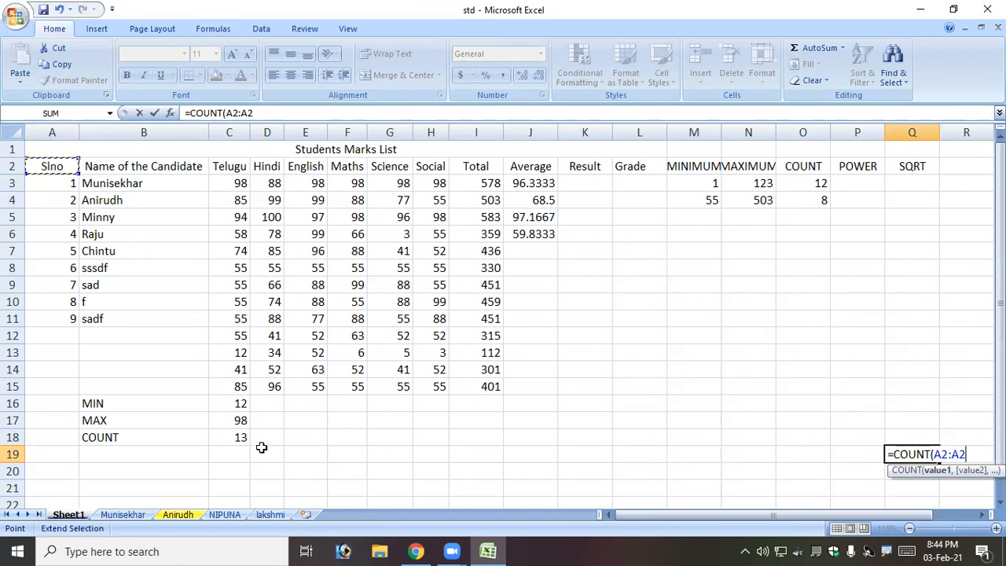
pyautogui.click(913, 425)
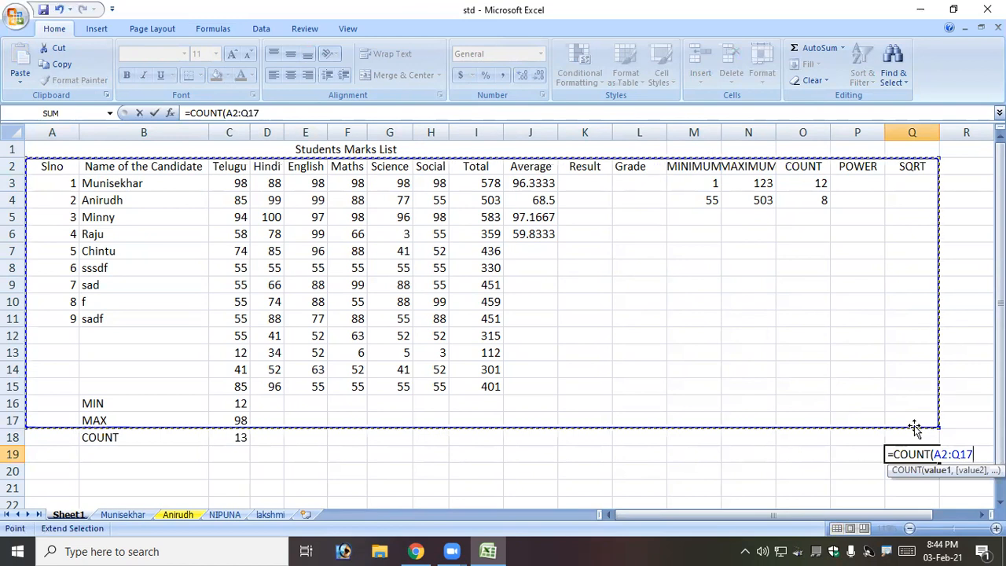
pyautogui.write(')')
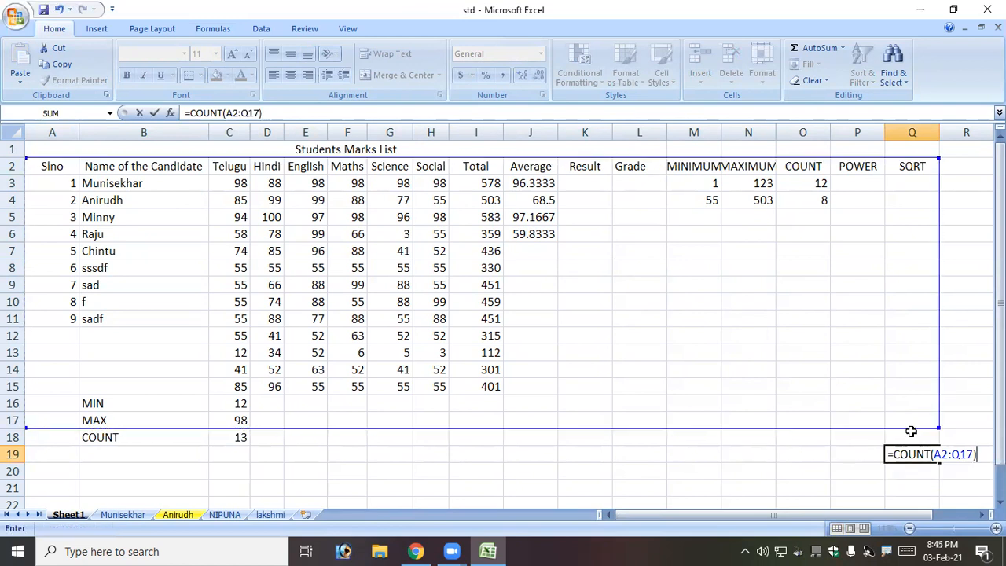
pyautogui.press('Return')
pyautogui.press('Up')
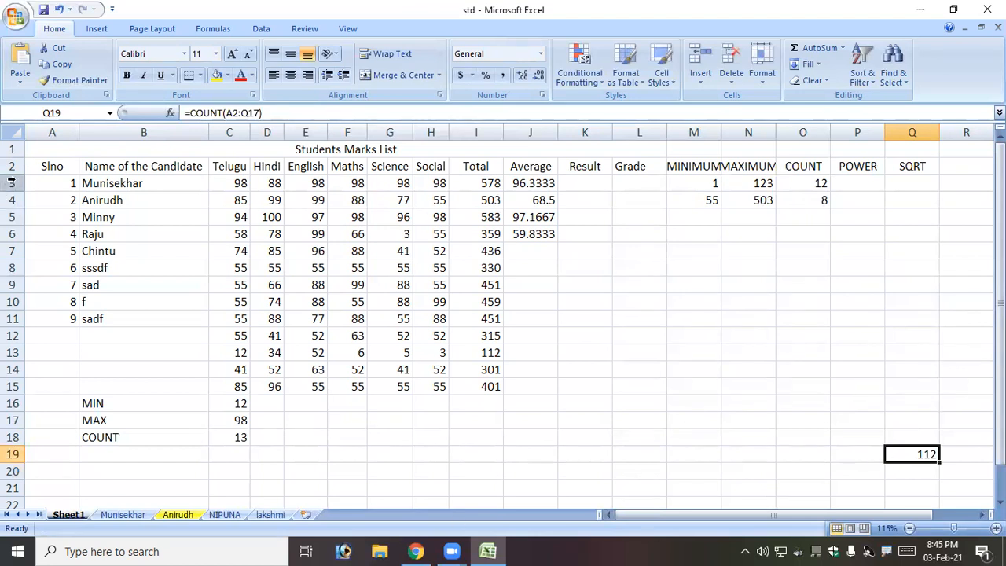
# Step: Compare the Q19 COUNT formula with the selected table range A2:Q18 and the marks block C3:J18
pyautogui.click(52, 165)
pyautogui.moveTo(52, 165); pyautogui.dragTo(912, 437)
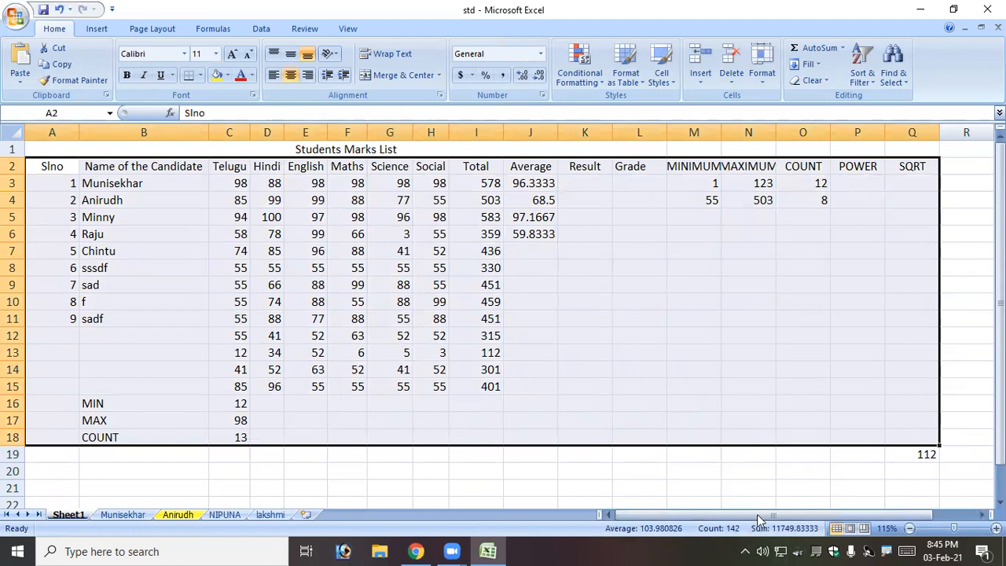
pyautogui.click(906, 456)
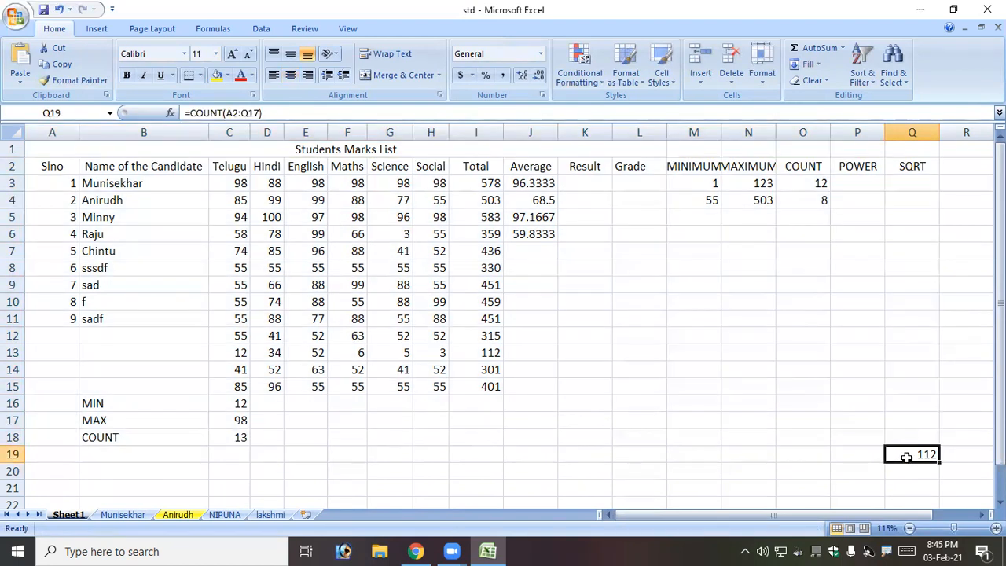
pyautogui.doubleClick(906, 456)
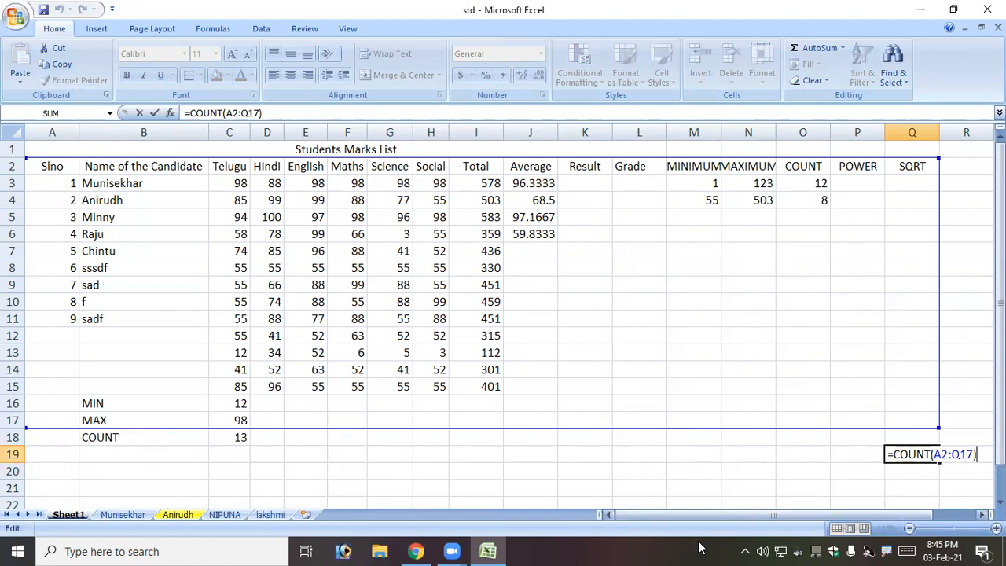
pyautogui.press('Escape')
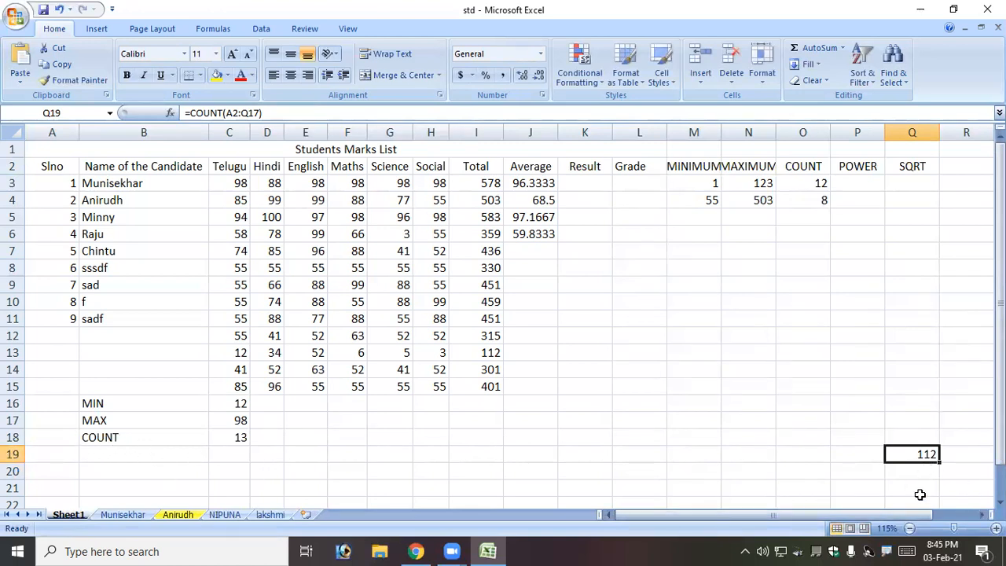
pyautogui.moveTo(39, 166); pyautogui.dragTo(157, 302)
pyautogui.click(291, 285)
pyautogui.moveTo(225, 183); pyautogui.dragTo(511, 432)
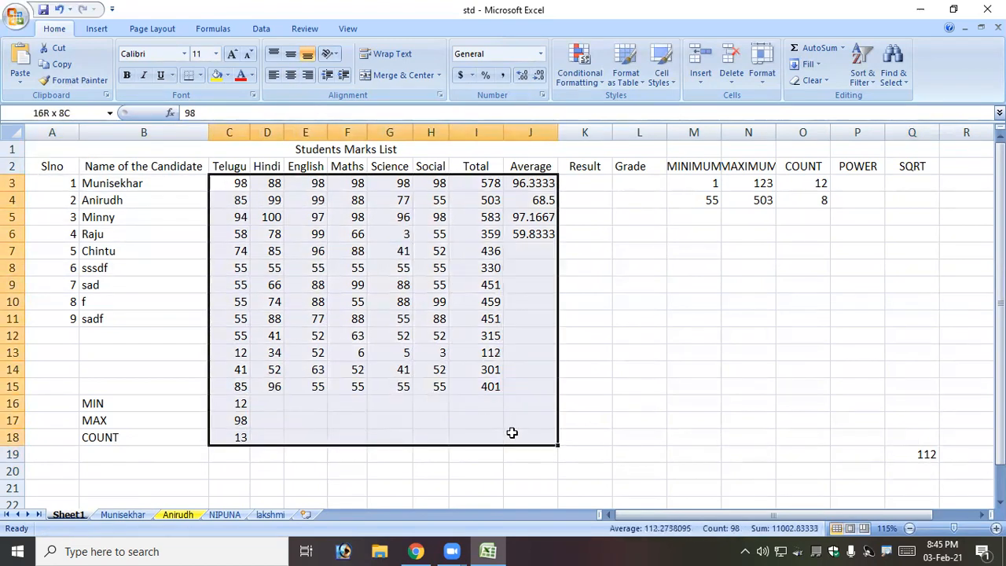
# Step: Change the Q19 formula to =COUNT(C3:K18), commit it, and clear the cell
pyautogui.click(920, 455)
pyautogui.doubleClick(921, 457)
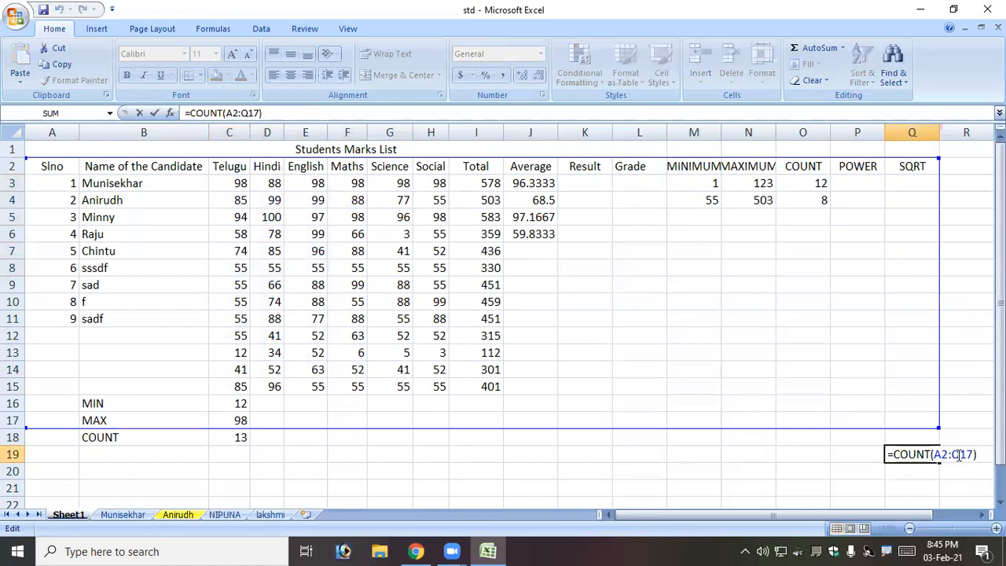
pyautogui.press('BackSpace')
pyautogui.press('BackSpace')
pyautogui.press('BackSpace')
pyautogui.press('BackSpace')
pyautogui.press('BackSpace')
pyautogui.press('BackSpace')
pyautogui.press('BackSpace')
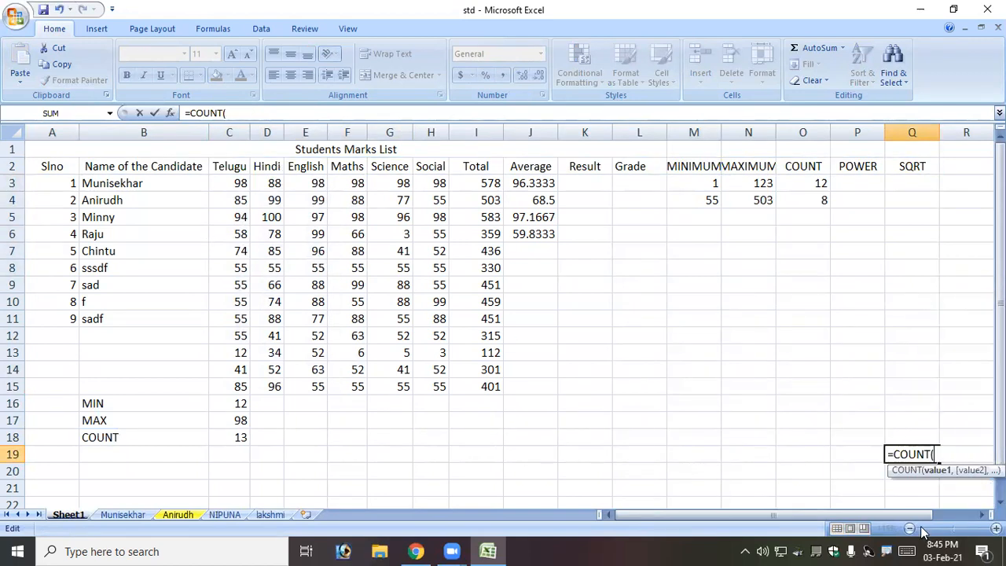
pyautogui.click(233, 184)
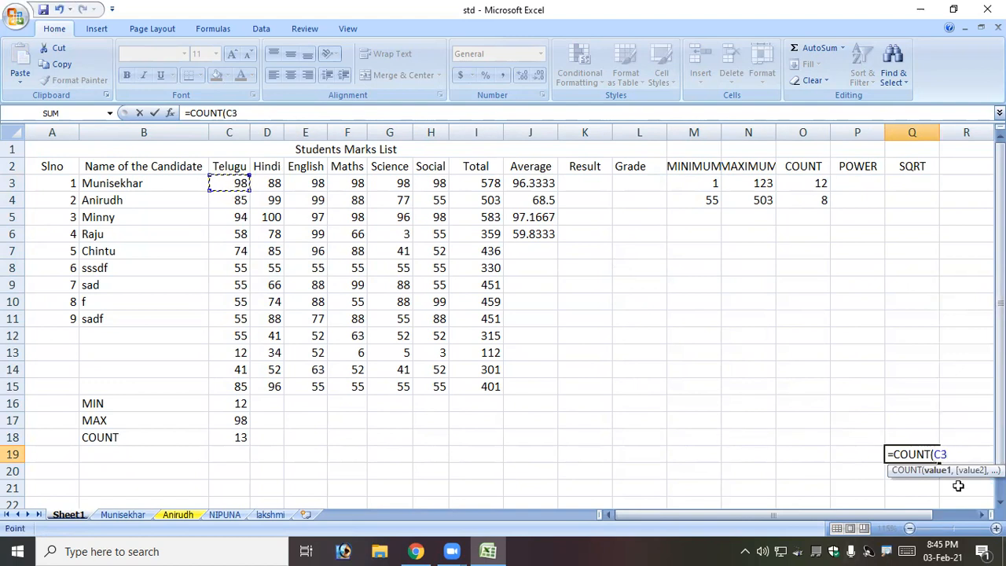
pyautogui.press('F8')
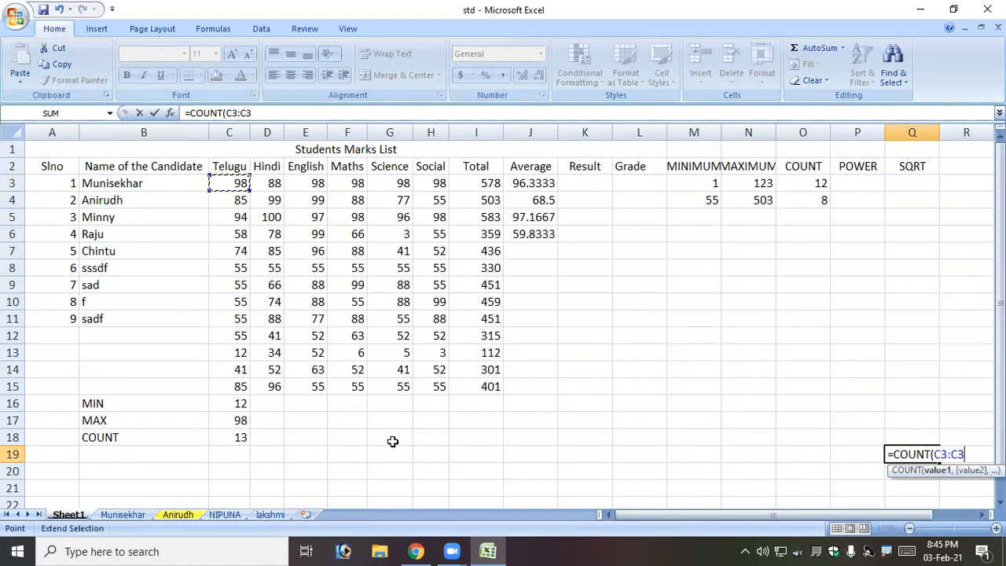
pyautogui.moveTo(221, 182); pyautogui.dragTo(558, 436)
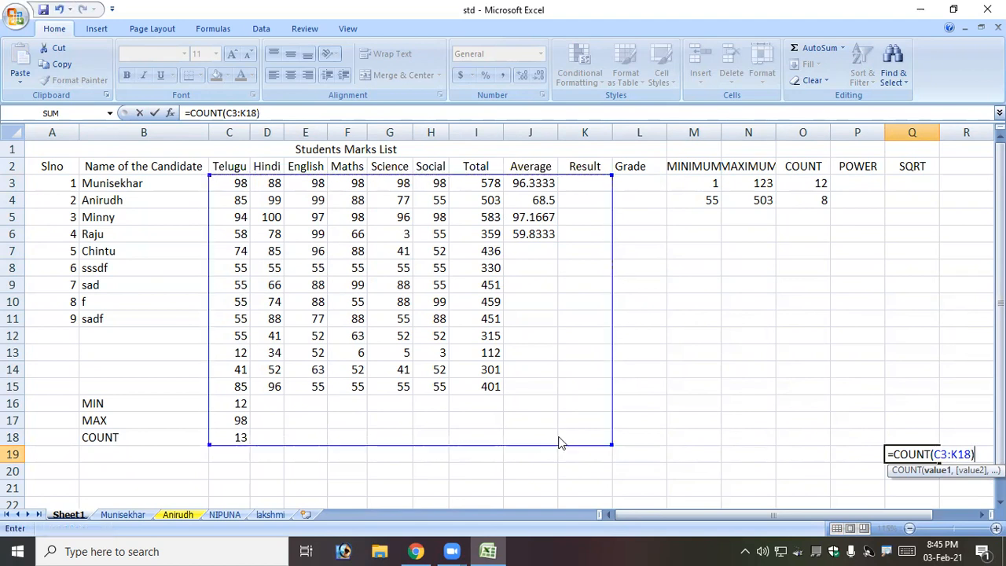
pyautogui.press('Return')
pyautogui.press('Up')
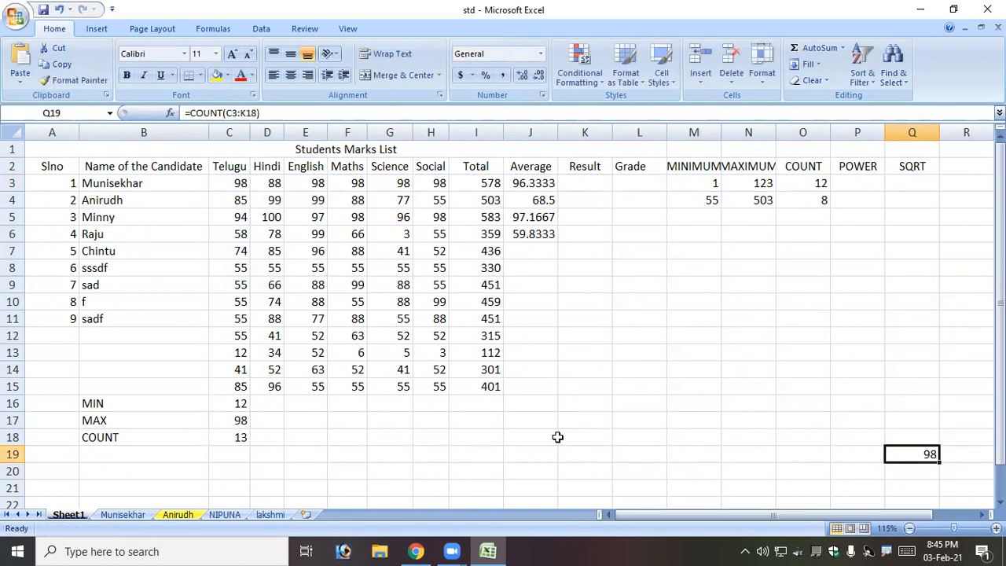
pyautogui.press('Delete')
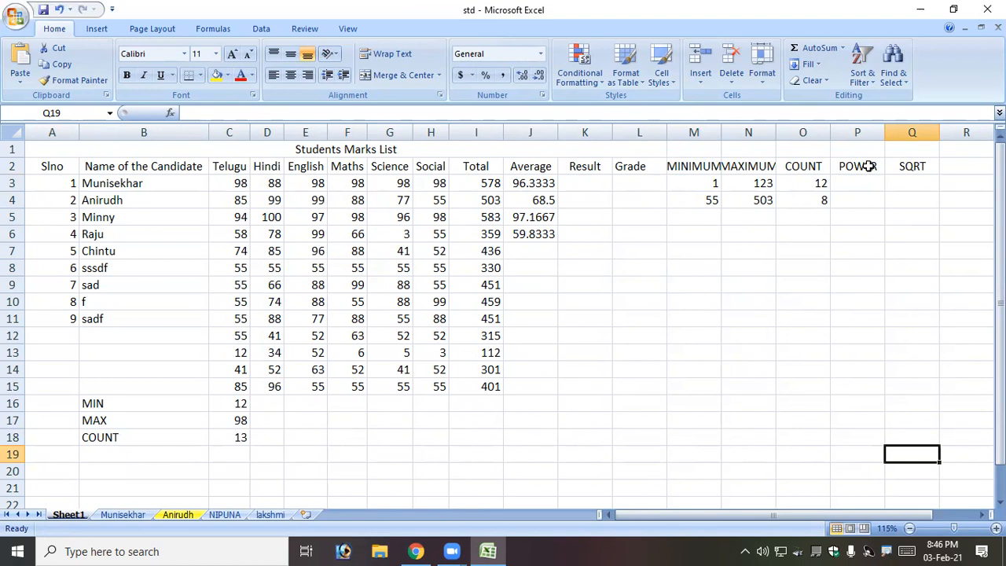
# Step: Search Windows for MSPAINT and open Paint with a blank canvas
pyautogui.click(680, 351)
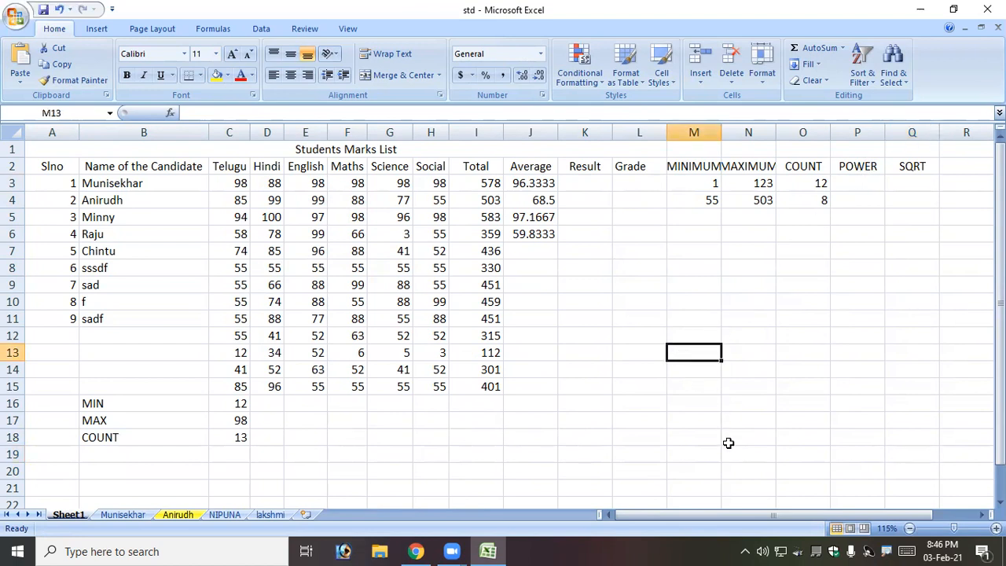
pyautogui.click(236, 550)
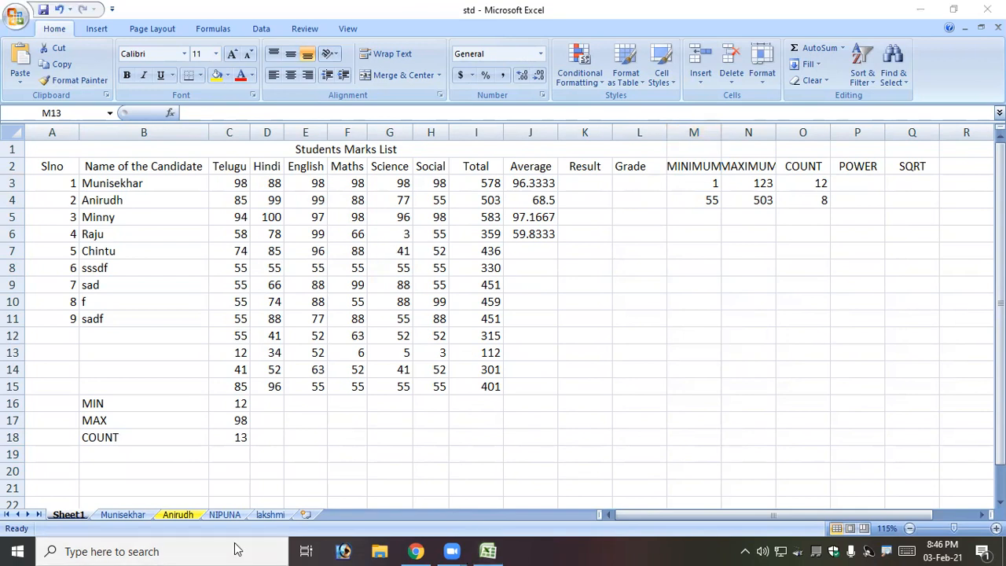
pyautogui.write('MSPA')
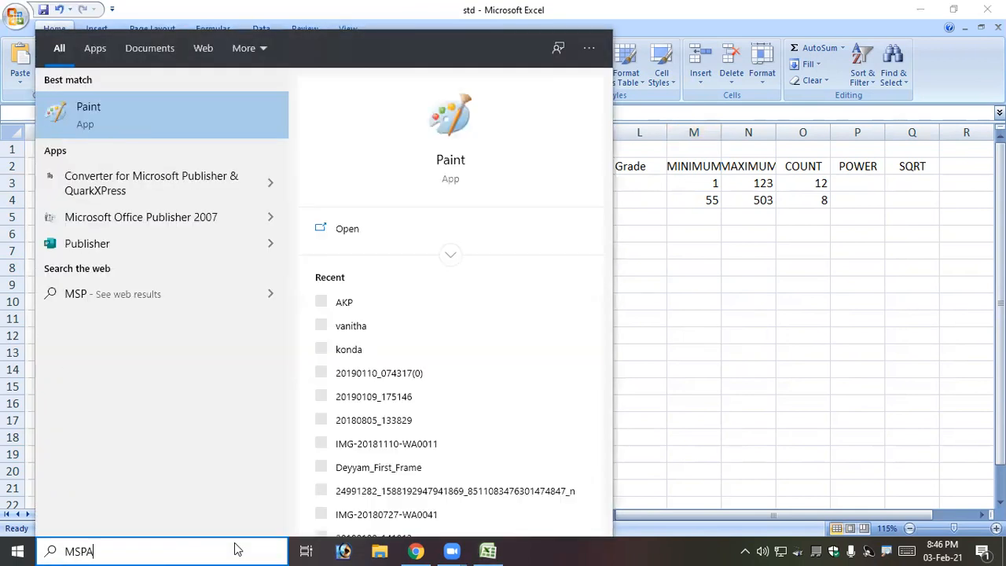
pyautogui.write('INT')
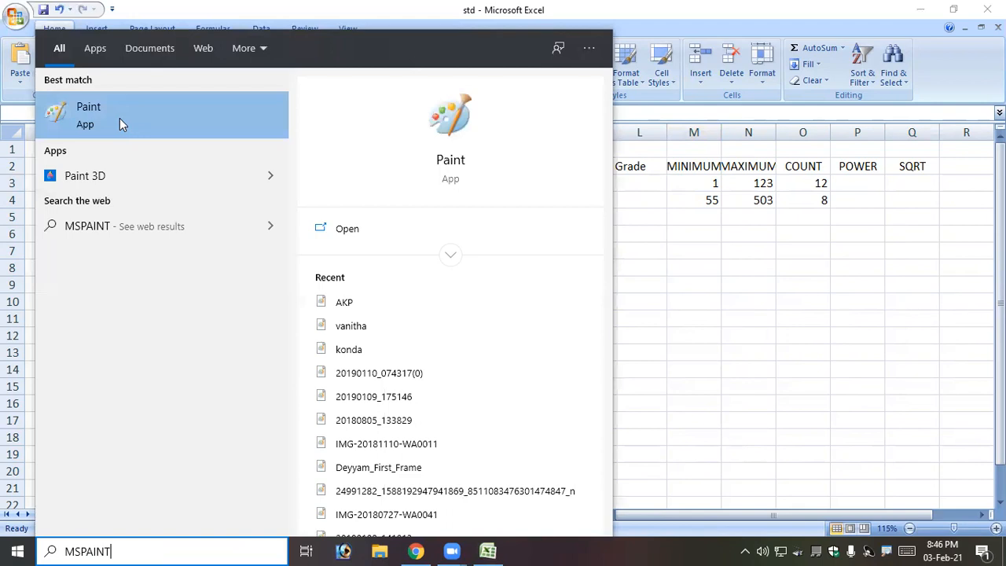
pyautogui.click(119, 118)
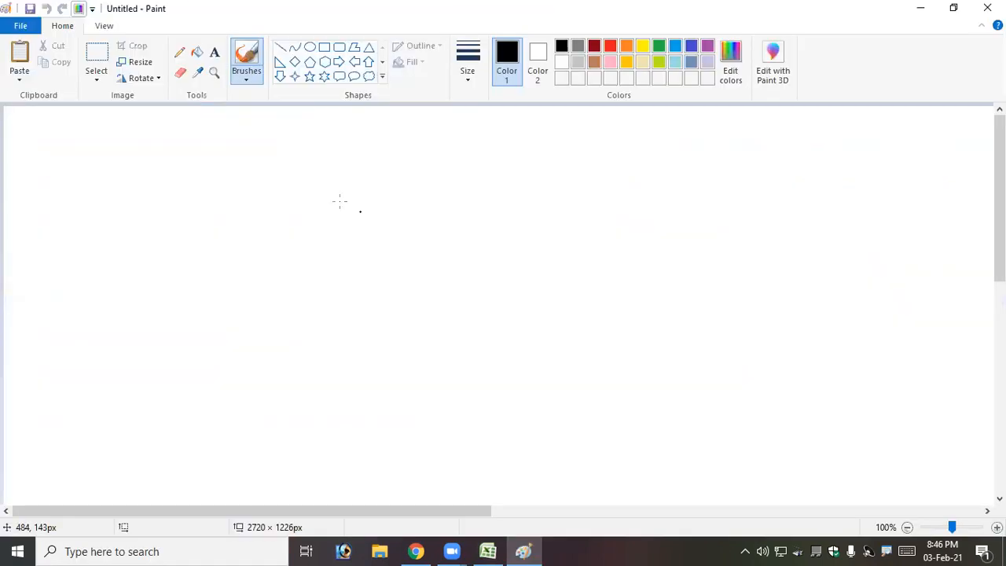
# Step: Handwrite the equation 8² = 8 × 8 in the upper part of the canvas with the black brush
pyautogui.moveTo(343, 222)
pyautogui.mouseDown()
pyautogui.moveTo(375, 252)
pyautogui.moveTo(343, 210)
pyautogui.moveTo(362, 187)
pyautogui.moveTo(430, 202)
pyautogui.mouseUp()
pyautogui.moveTo(423, 244); pyautogui.dragTo(481, 226)
pyautogui.moveTo(426, 272); pyautogui.dragTo(458, 258)
pyautogui.moveTo(581, 194)
pyautogui.mouseDown()
pyautogui.moveTo(650, 233)
pyautogui.moveTo(600, 182)
pyautogui.mouseUp()
pyautogui.moveTo(712, 192); pyautogui.dragTo(671, 230)
pyautogui.moveTo(671, 190); pyautogui.dragTo(727, 237)
pyautogui.moveTo(775, 183)
pyautogui.mouseDown()
pyautogui.moveTo(763, 193)
pyautogui.moveTo(781, 232)
pyautogui.moveTo(771, 175)
pyautogui.mouseUp()
# Step: Handwrite the equation 8³ = 8 × 8 × 8 below the first one
pyautogui.click(588, 280)
pyautogui.moveTo(398, 363)
pyautogui.mouseDown()
pyautogui.moveTo(437, 377)
pyautogui.moveTo(410, 343)
pyautogui.mouseUp()
pyautogui.moveTo(421, 328)
pyautogui.mouseDown()
pyautogui.moveTo(452, 321)
pyautogui.moveTo(469, 379)
pyautogui.mouseUp()
pyautogui.moveTo(531, 384); pyautogui.dragTo(573, 328)
pyautogui.moveTo(664, 322)
pyautogui.mouseDown()
pyautogui.moveTo(681, 361)
pyautogui.moveTo(694, 312)
pyautogui.mouseUp()
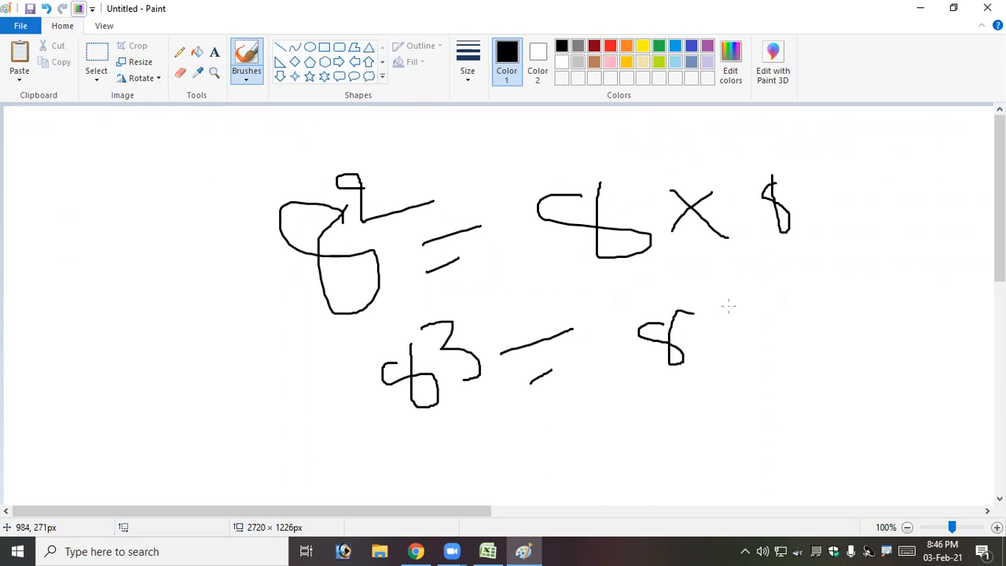
pyautogui.moveTo(723, 281); pyautogui.dragTo(706, 336)
pyautogui.moveTo(701, 285); pyautogui.dragTo(745, 334)
pyautogui.moveTo(812, 285)
pyautogui.mouseDown()
pyautogui.moveTo(833, 322)
pyautogui.moveTo(806, 285)
pyautogui.mouseUp()
pyautogui.moveTo(890, 283)
pyautogui.mouseDown()
pyautogui.moveTo(861, 309)
pyautogui.moveTo(896, 311)
pyautogui.moveTo(928, 289)
pyautogui.moveTo(932, 319)
pyautogui.moveTo(935, 269)
pyautogui.mouseUp()
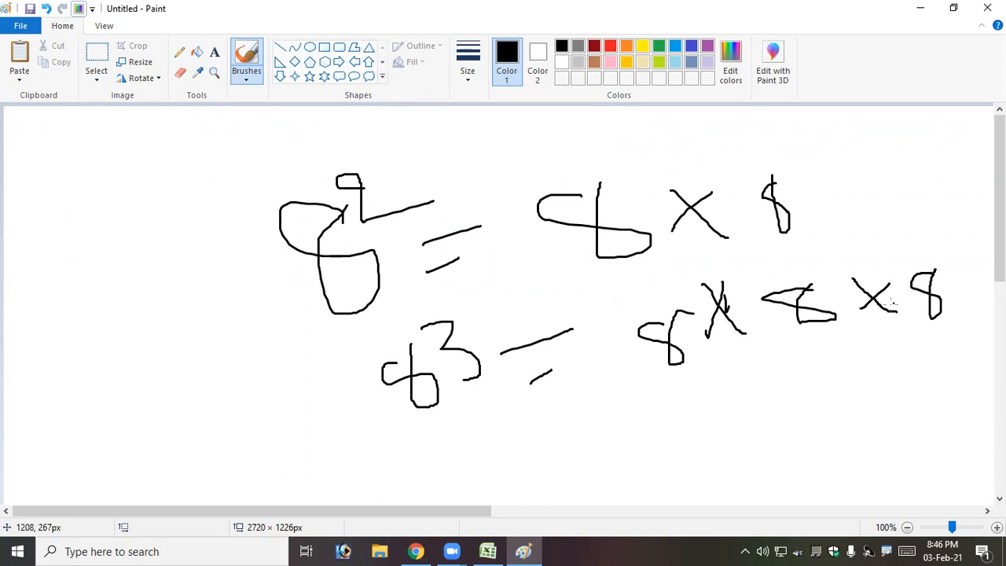
# Step: Switch to Excel and enter =power(8,2) in P3 under the POWER heading
pyautogui.hotkey('alt', 'Tab')
pyautogui.click(872, 184)
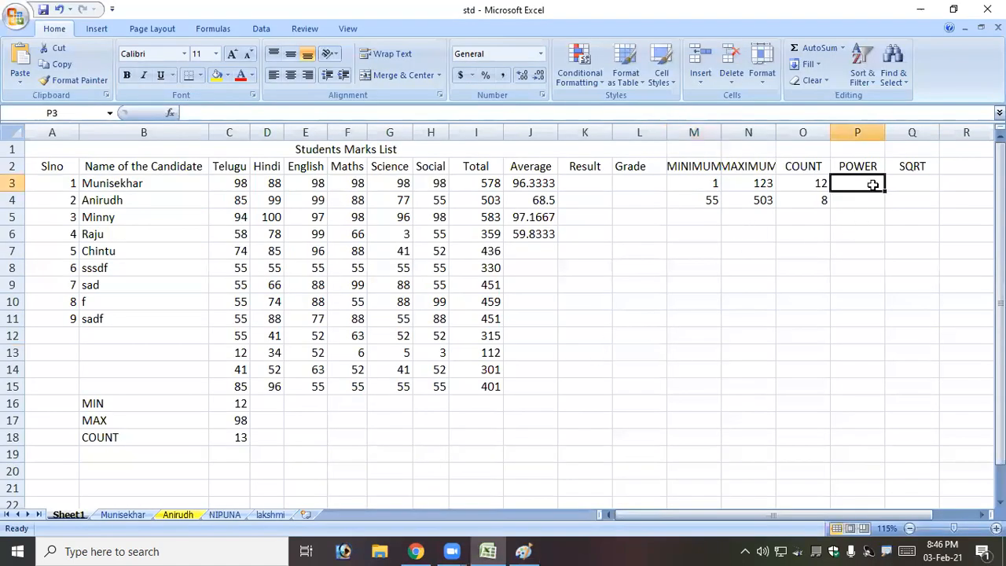
pyautogui.write('=power')
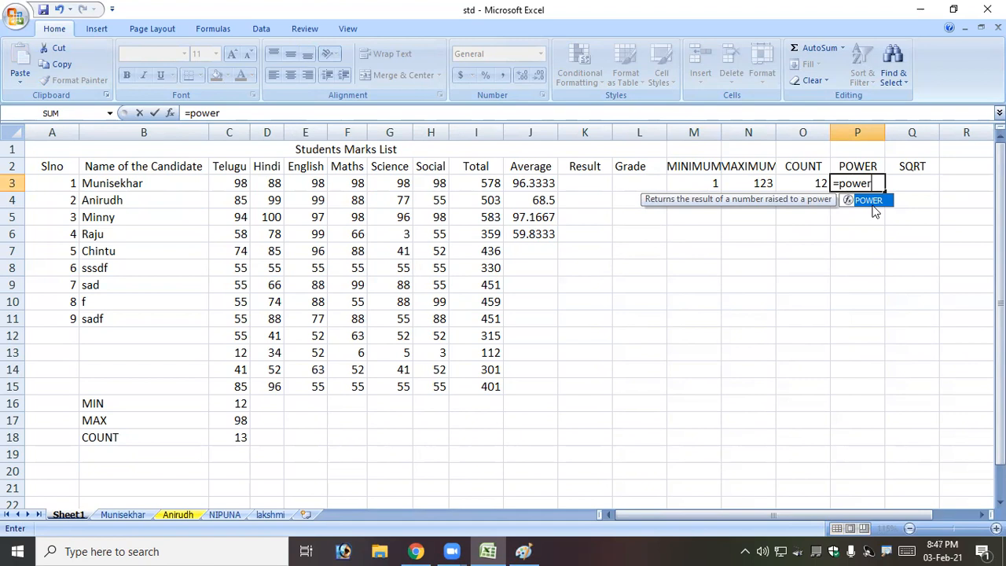
pyautogui.write('(')
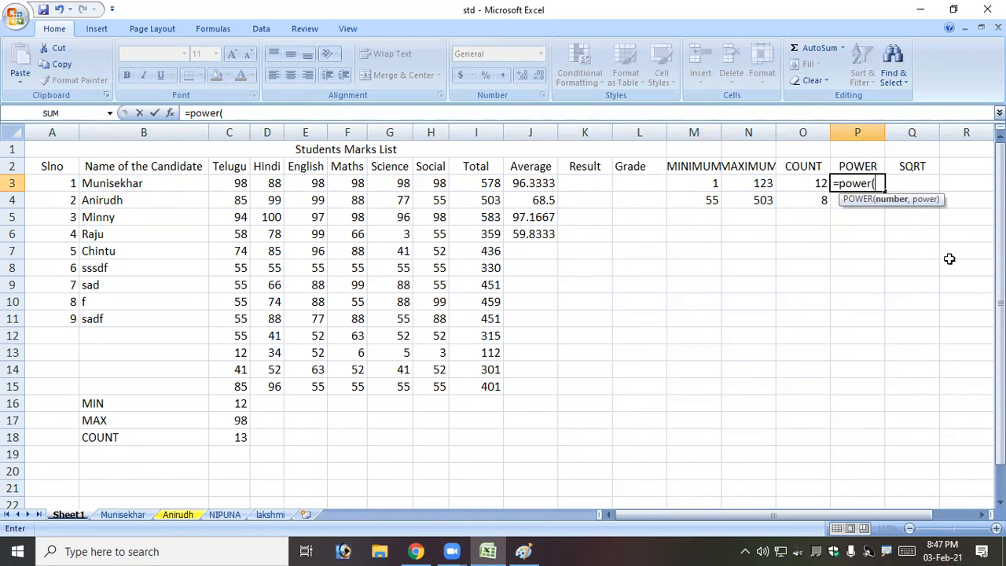
pyautogui.write('8,')
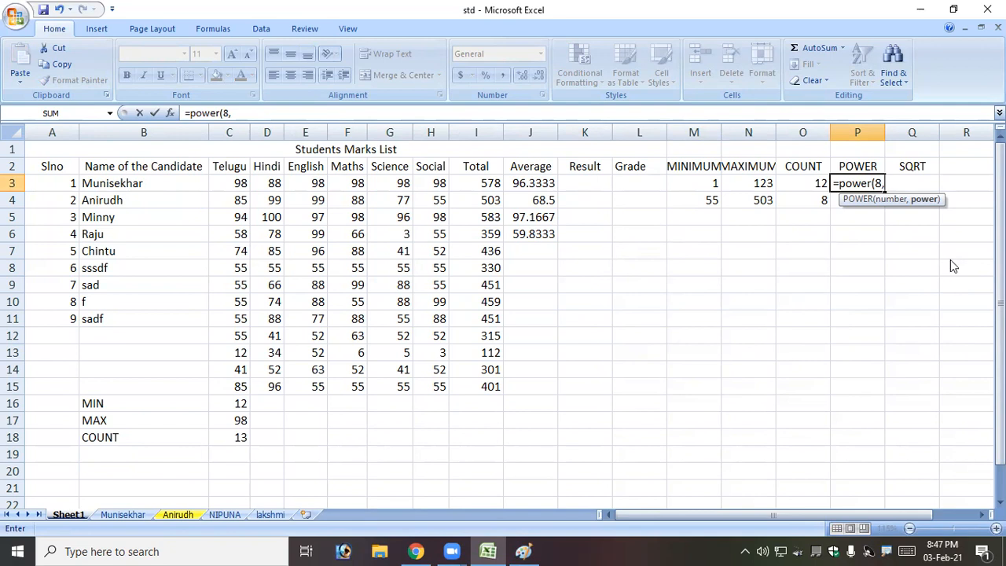
pyautogui.write('2')
pyautogui.write(')')
pyautogui.press('Return')
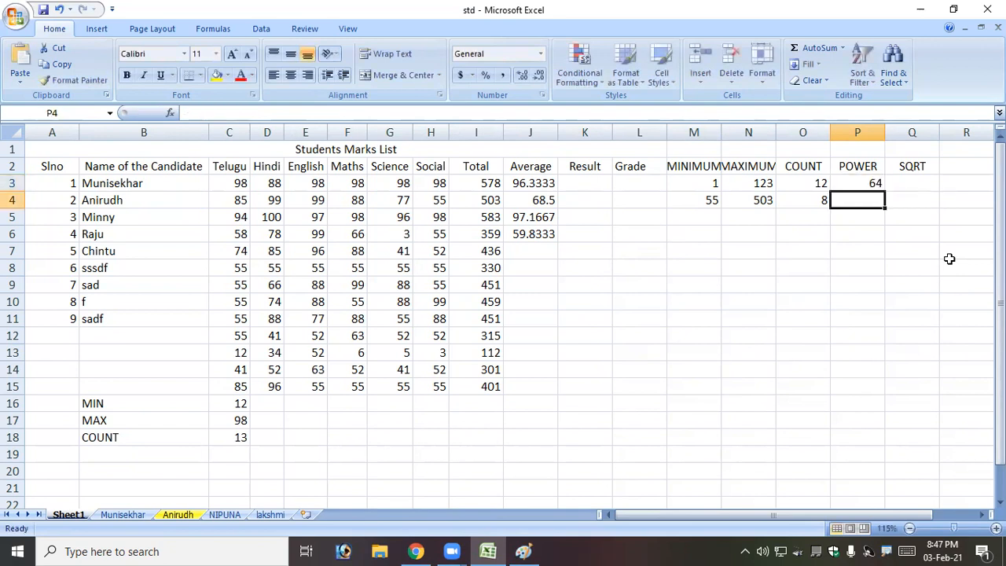
# Step: Check the handwritten powers in Paint, return to Excel and enter =power(8,3) in P4
pyautogui.hotkey('alt', 'Tab')
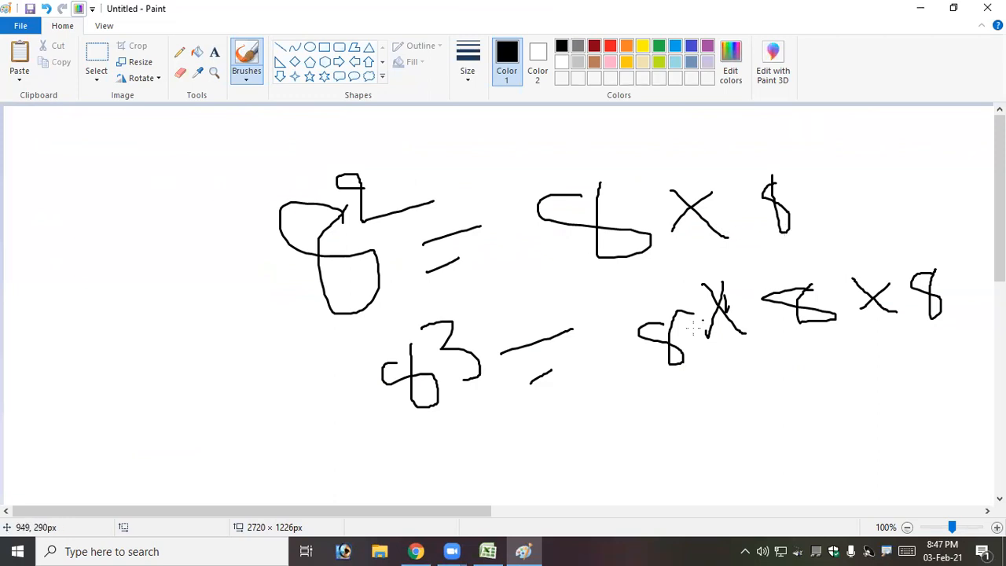
pyautogui.hotkey('alt', 'Tab')
pyautogui.write('=')
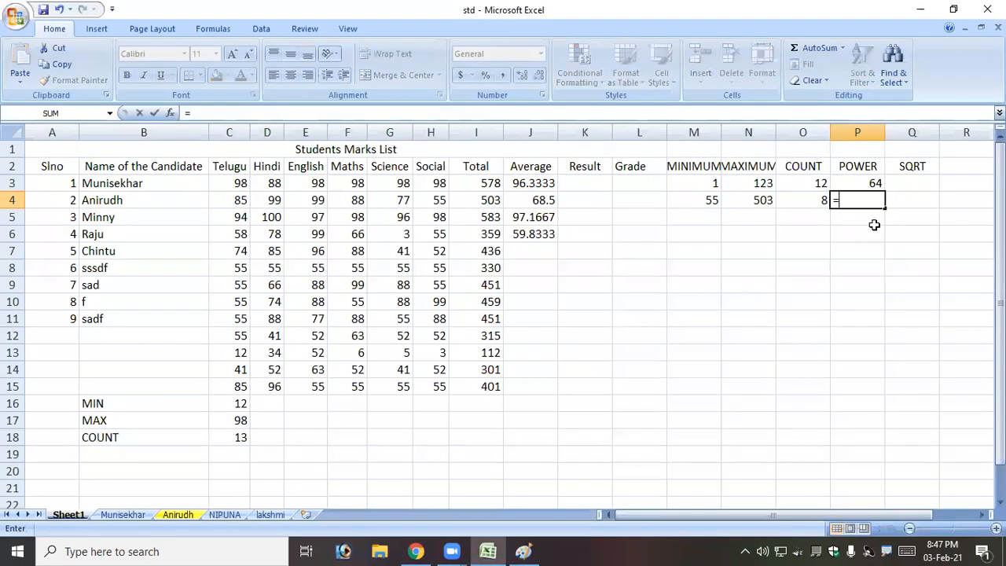
pyautogui.write('power')
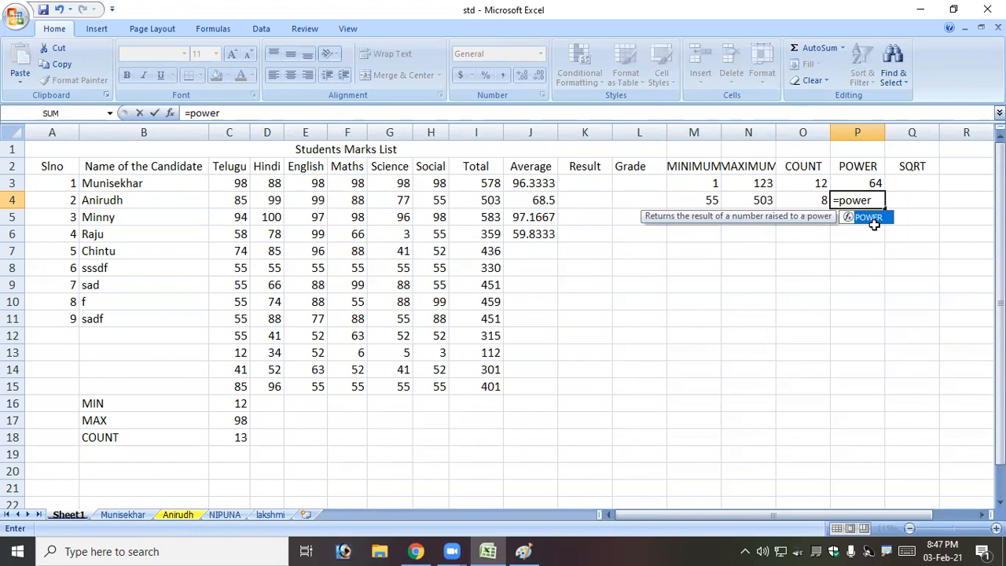
pyautogui.write('(8')
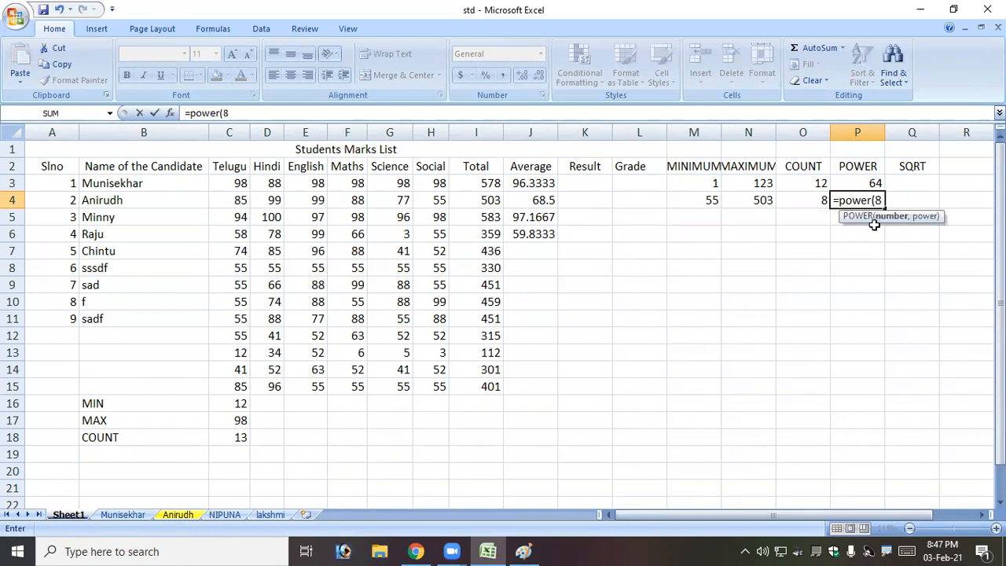
pyautogui.write(',3)')
pyautogui.press('Return')
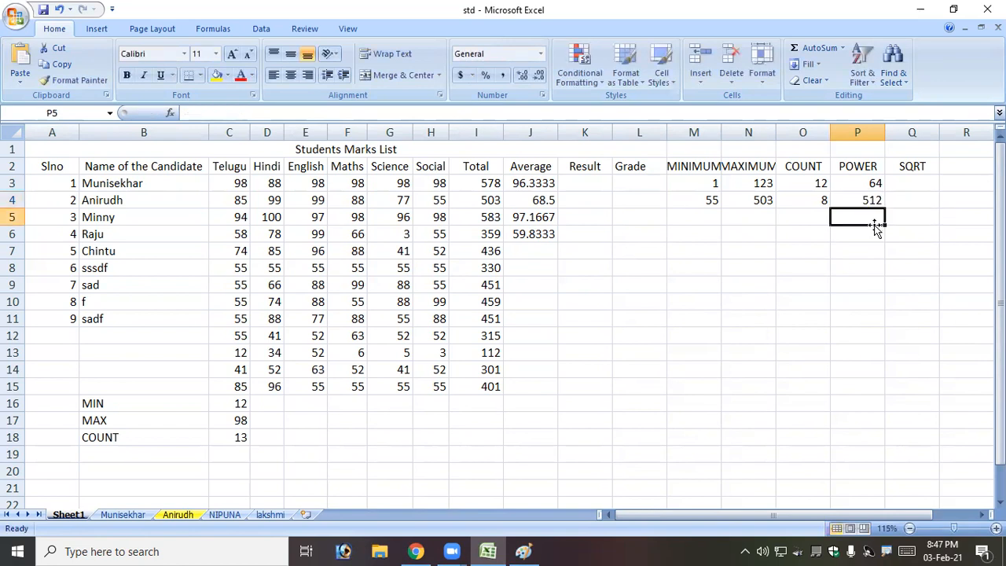
# Step: Enter =power(8,4) in P5 and select the POWER results P3:P5
pyautogui.write('=power')
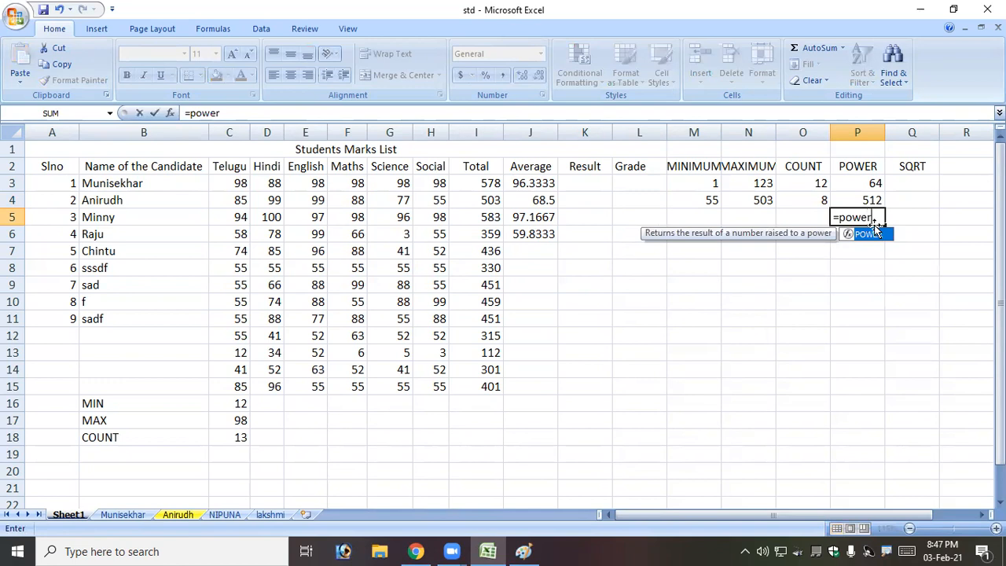
pyautogui.write('(,4')
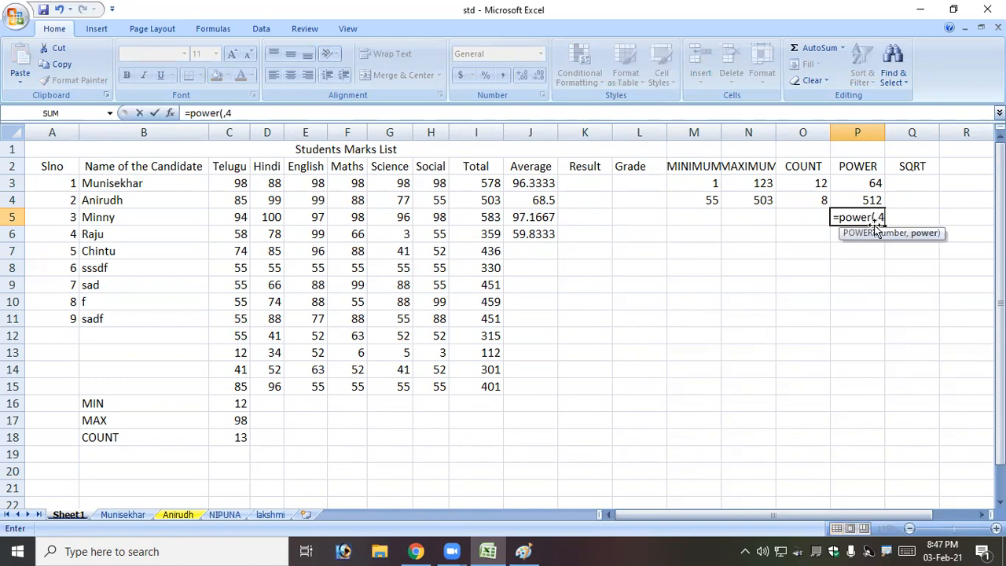
pyautogui.press('BackSpace')
pyautogui.press('BackSpace')
pyautogui.write('8,4)')
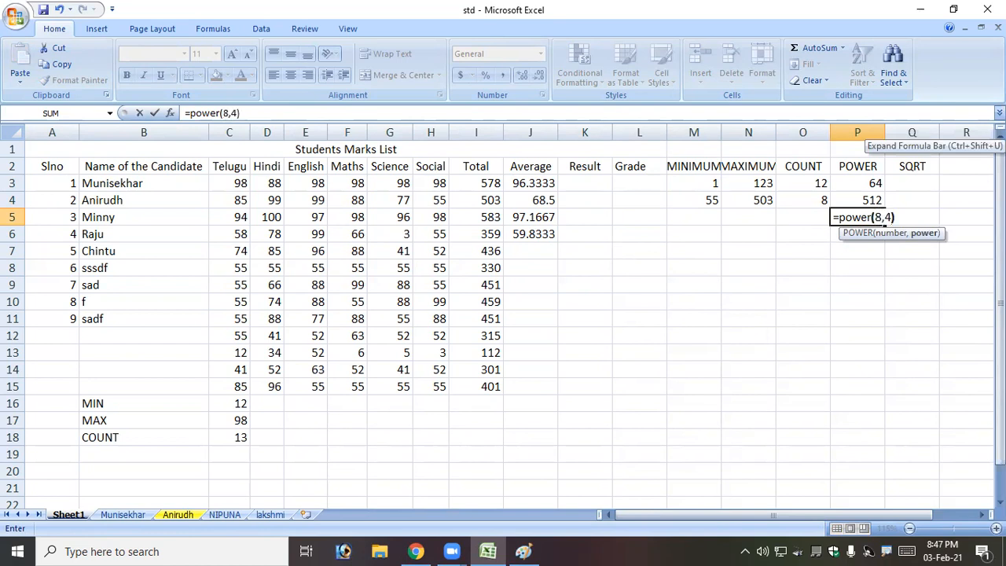
pyautogui.press('Return')
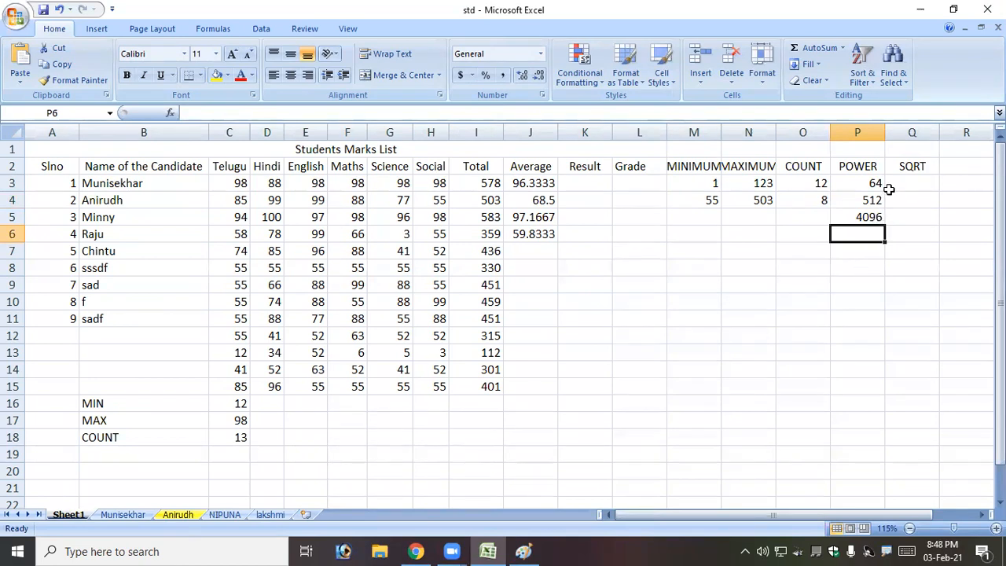
pyautogui.moveTo(871, 184); pyautogui.dragTo(865, 217)
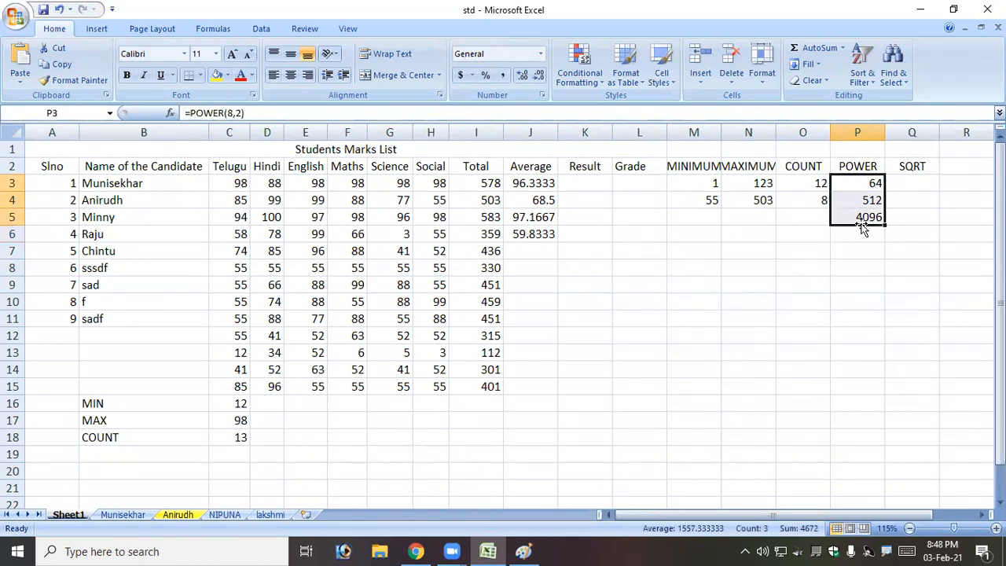
# Step: Select Q3 under the SQRT heading, switch to Paint and handwrite √16 below the power equations
pyautogui.click(920, 182)
pyautogui.click(523, 551)
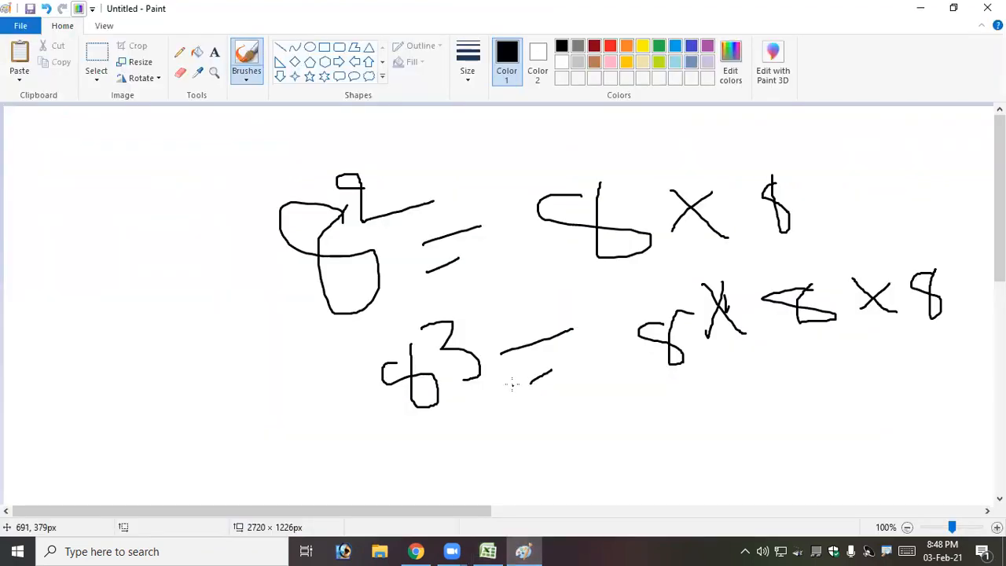
pyautogui.scroll(-5, 511, 384)
pyautogui.moveTo(416, 294)
pyautogui.mouseDown()
pyautogui.moveTo(466, 360)
pyautogui.moveTo(457, 214)
pyautogui.moveTo(584, 195)
pyautogui.mouseUp()
pyautogui.moveTo(513, 249); pyautogui.dragTo(514, 336)
pyautogui.moveTo(562, 238)
pyautogui.mouseDown()
pyautogui.moveTo(546, 284)
pyautogui.moveTo(588, 303)
pyautogui.moveTo(543, 303)
pyautogui.mouseUp()
# Step: Handwrite √25 below √16 and √36 to the right of it with the black brush
pyautogui.scroll(-3, 589, 385)
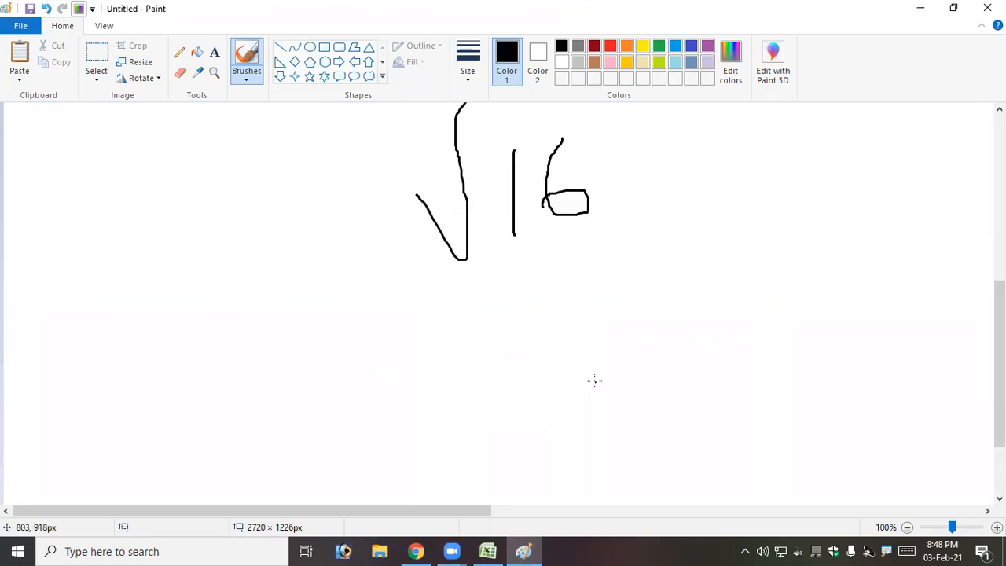
pyautogui.moveTo(428, 356)
pyautogui.mouseDown()
pyautogui.moveTo(482, 322)
pyautogui.moveTo(654, 274)
pyautogui.mouseUp()
pyautogui.moveTo(597, 318)
pyautogui.mouseDown()
pyautogui.moveTo(581, 375)
pyautogui.moveTo(640, 389)
pyautogui.mouseUp()
pyautogui.moveTo(670, 314)
pyautogui.mouseDown()
pyautogui.moveTo(661, 325)
pyautogui.moveTo(680, 366)
pyautogui.moveTo(641, 369)
pyautogui.mouseUp()
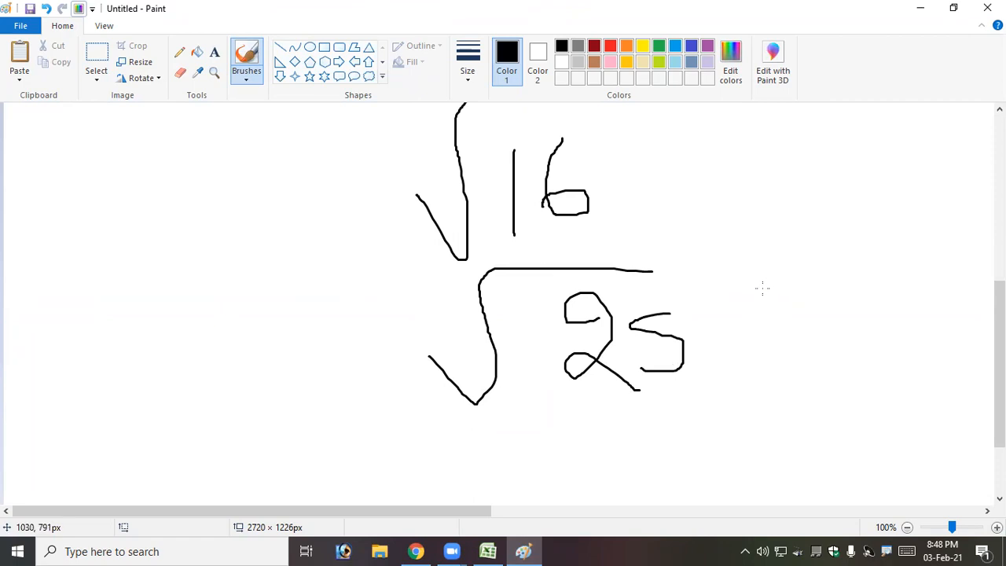
pyautogui.moveTo(781, 367)
pyautogui.mouseDown()
pyautogui.moveTo(814, 305)
pyautogui.moveTo(834, 227)
pyautogui.mouseUp()
pyautogui.moveTo(855, 293)
pyautogui.mouseDown()
pyautogui.moveTo(889, 297)
pyautogui.moveTo(849, 350)
pyautogui.mouseUp()
pyautogui.moveTo(963, 284)
pyautogui.mouseDown()
pyautogui.moveTo(938, 324)
pyautogui.moveTo(906, 325)
pyautogui.mouseUp()
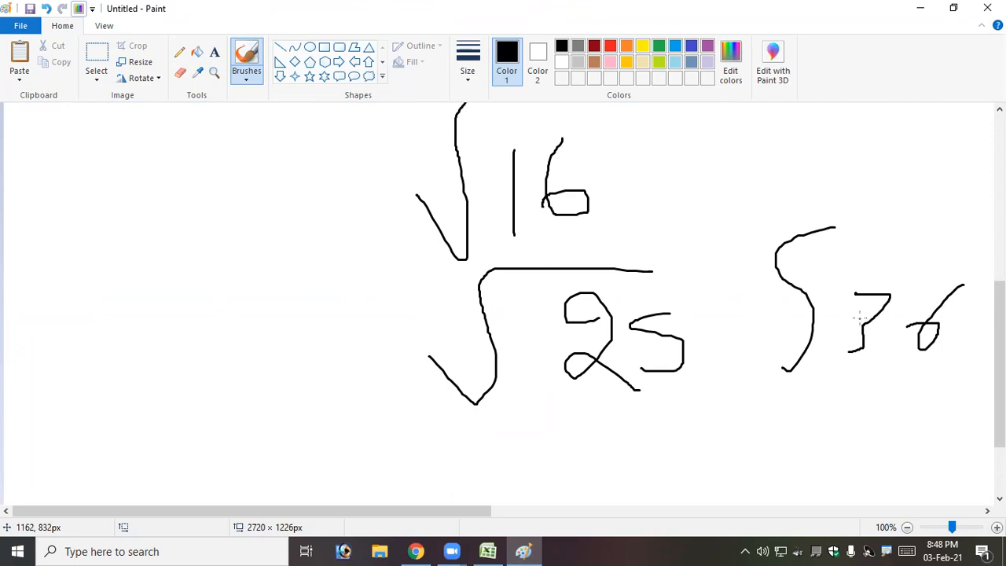
# Step: Switch to Excel and enter =sqrt(16) in Q3 under the SQRT heading
pyautogui.hotkey('alt', 'Tab')
pyautogui.write('=')
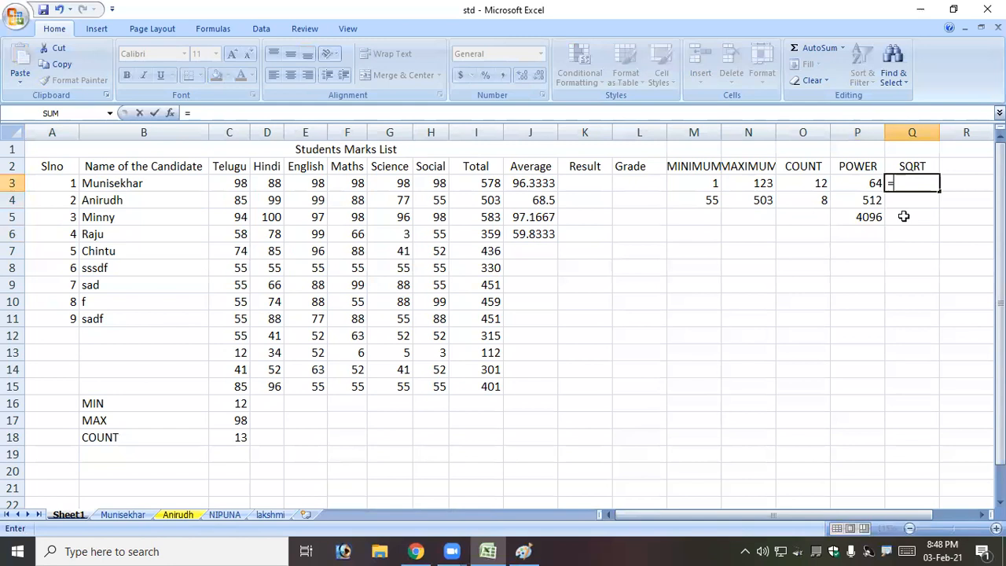
pyautogui.write('sqrt')
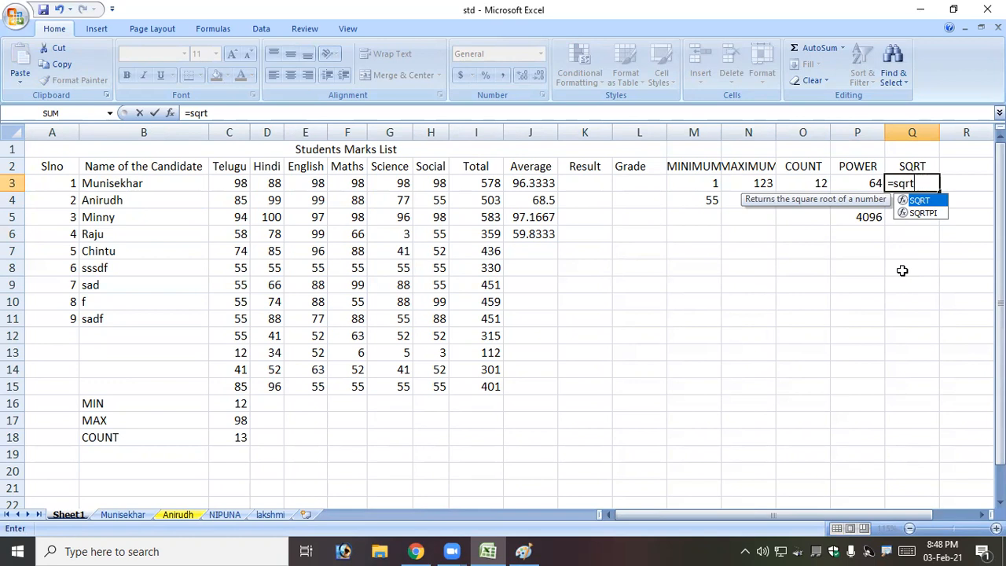
pyautogui.write('(16)')
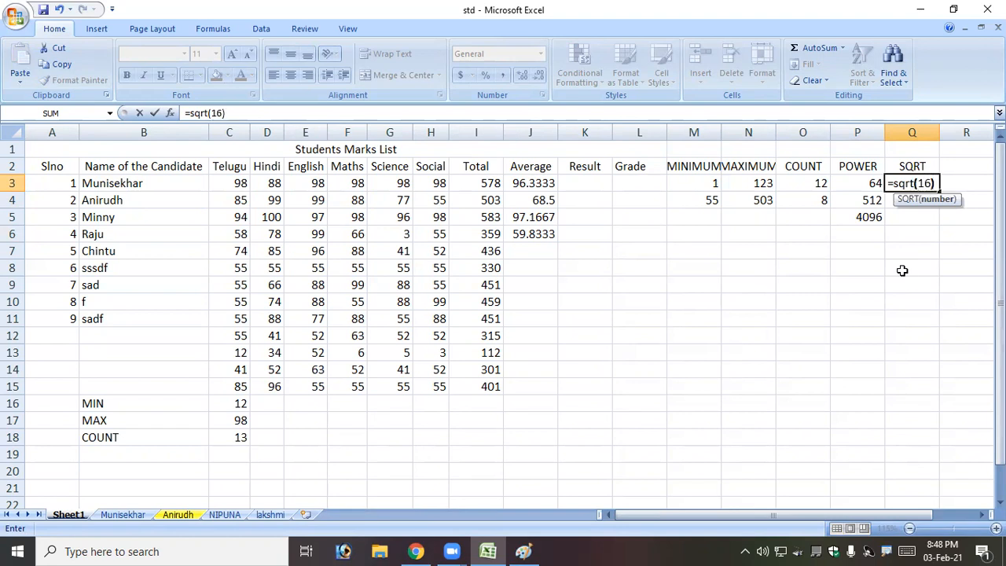
pyautogui.press('Return')
pyautogui.press('Up')
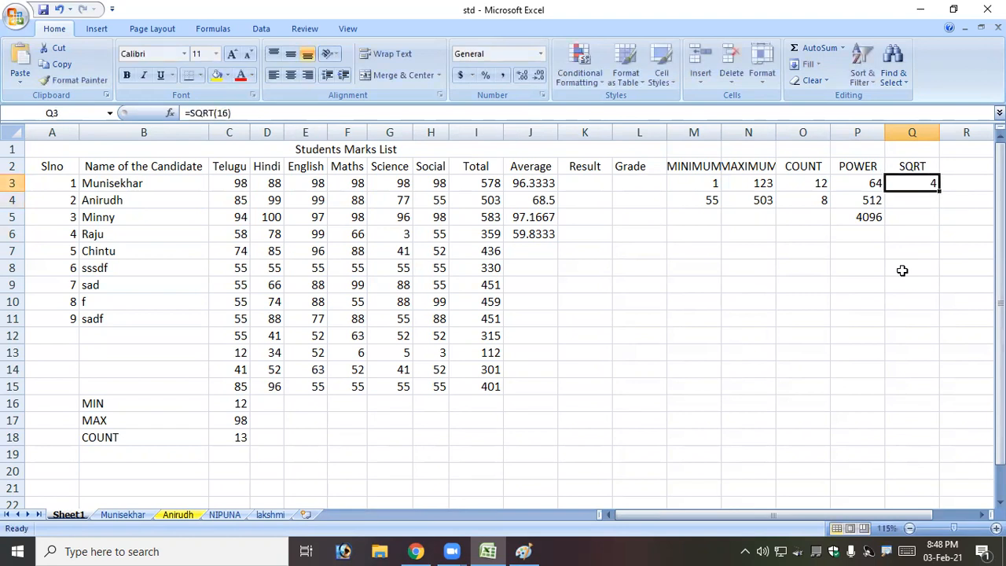
# Step: Enter =sqrt(25) in Q4
pyautogui.press('Down')
pyautogui.write('=s')
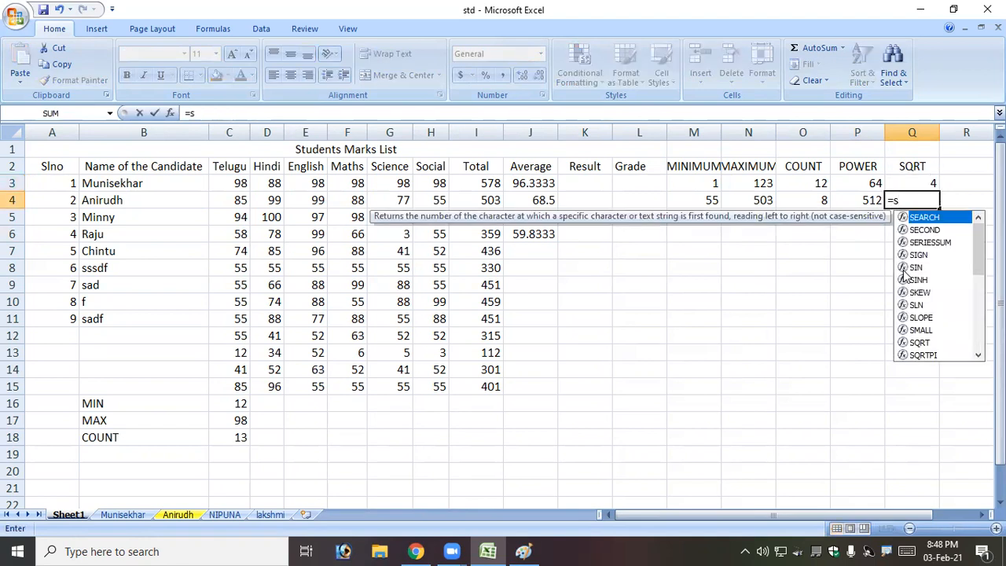
pyautogui.write('qrt(')
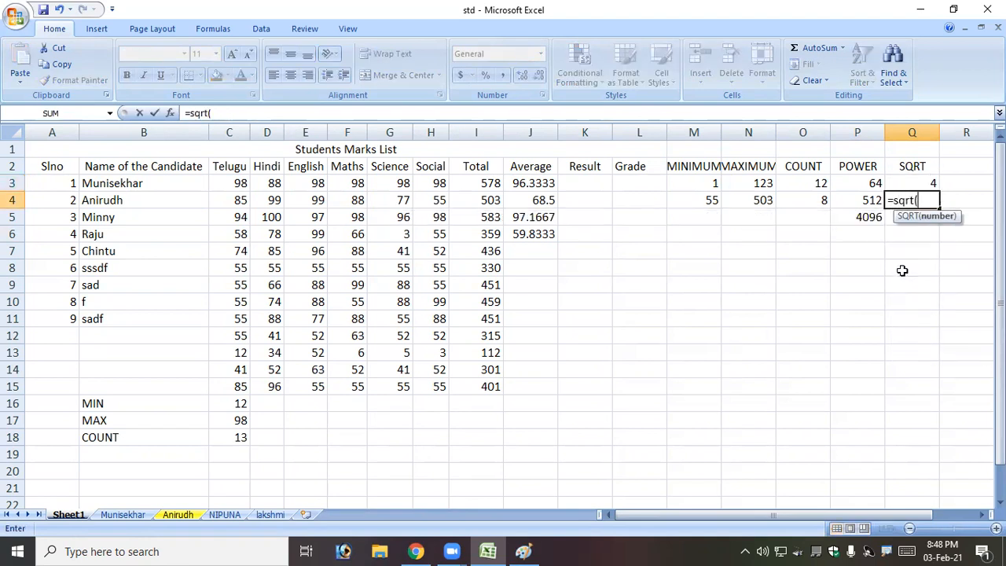
pyautogui.write('25)')
pyautogui.press('Return')
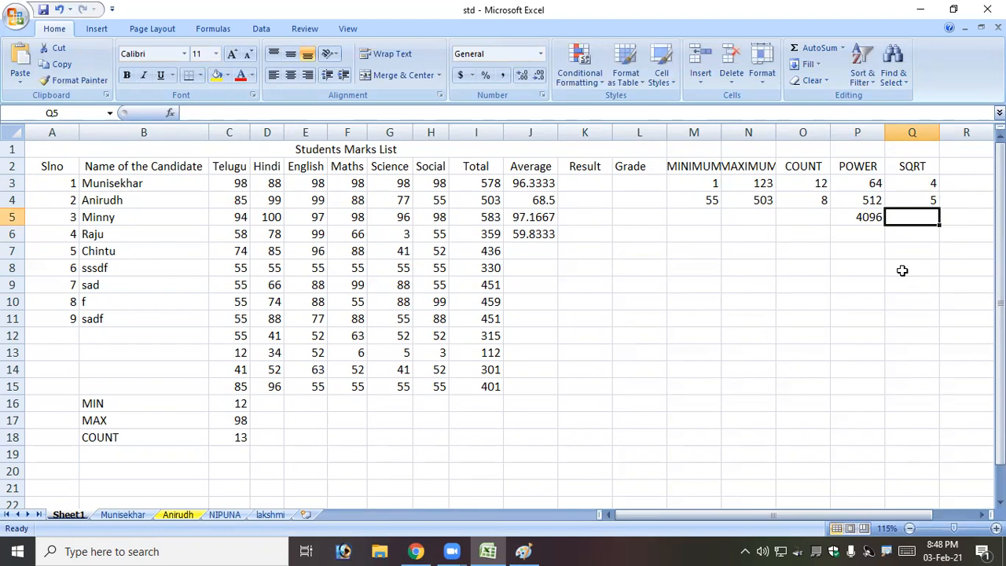
# Step: Enter =sqrt(20) in Q5
pyautogui.write('=')
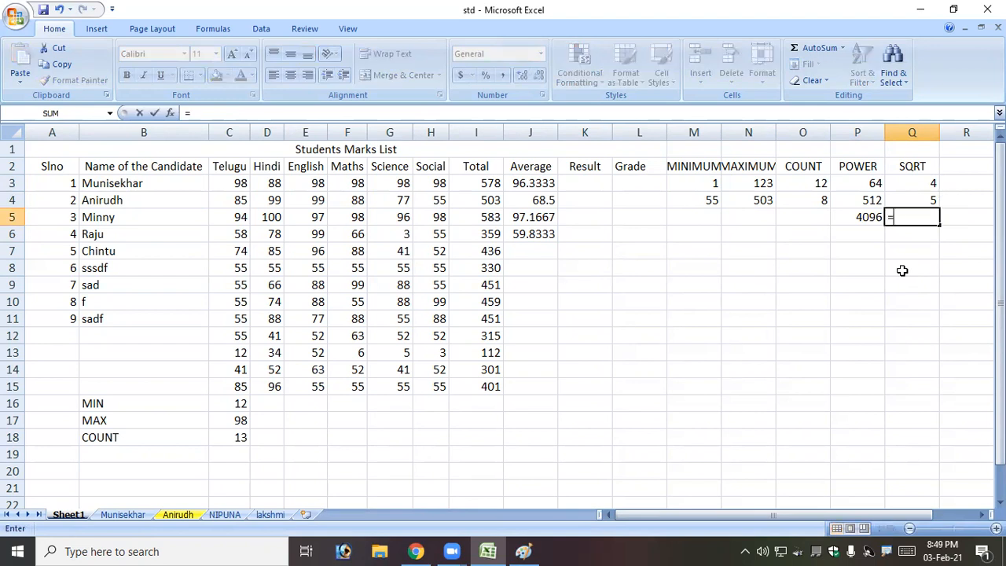
pyautogui.write('sqrt')
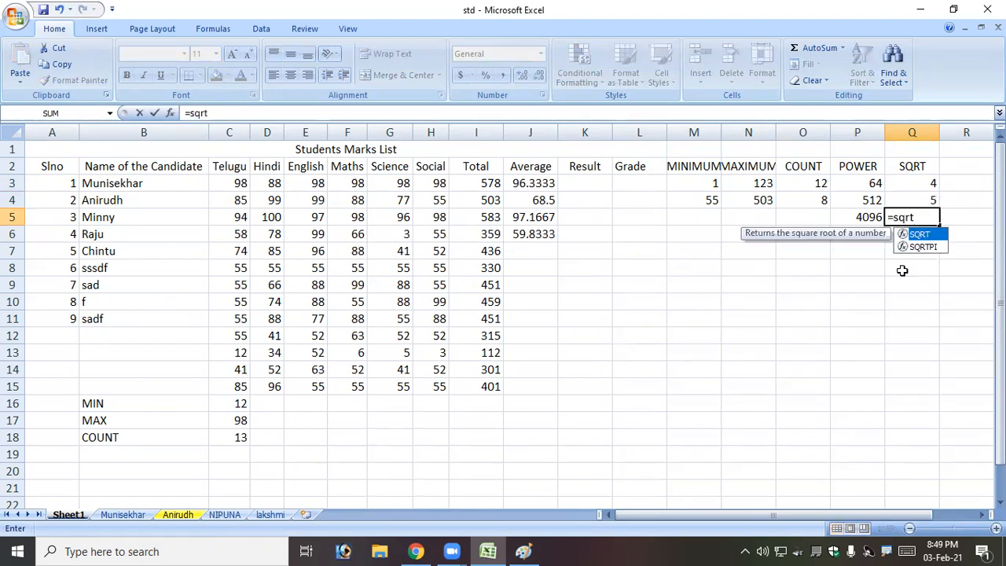
pyautogui.write('(8')
pyautogui.press('BackSpace')
pyautogui.write('20)')
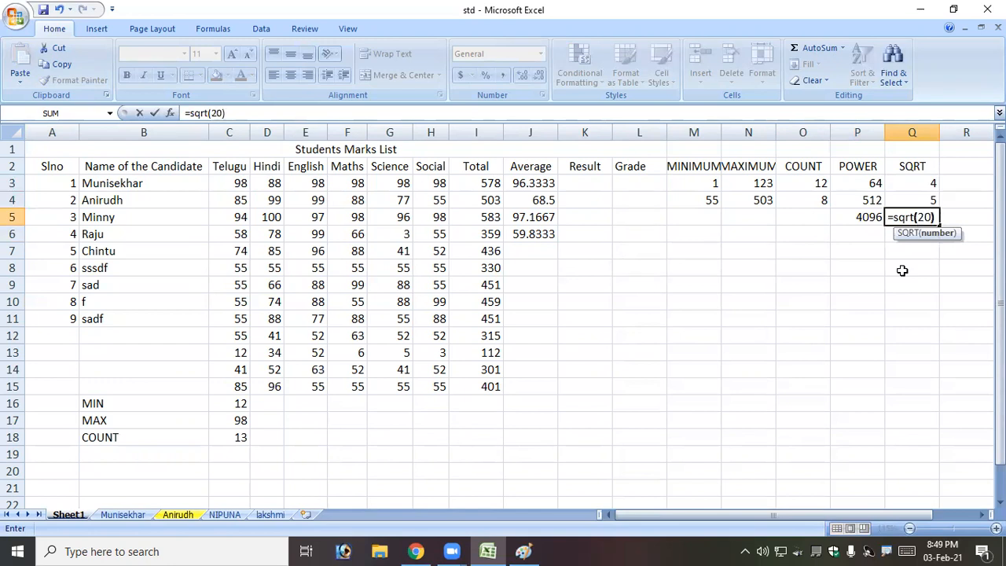
pyautogui.press('Return')
pyautogui.press('Up')
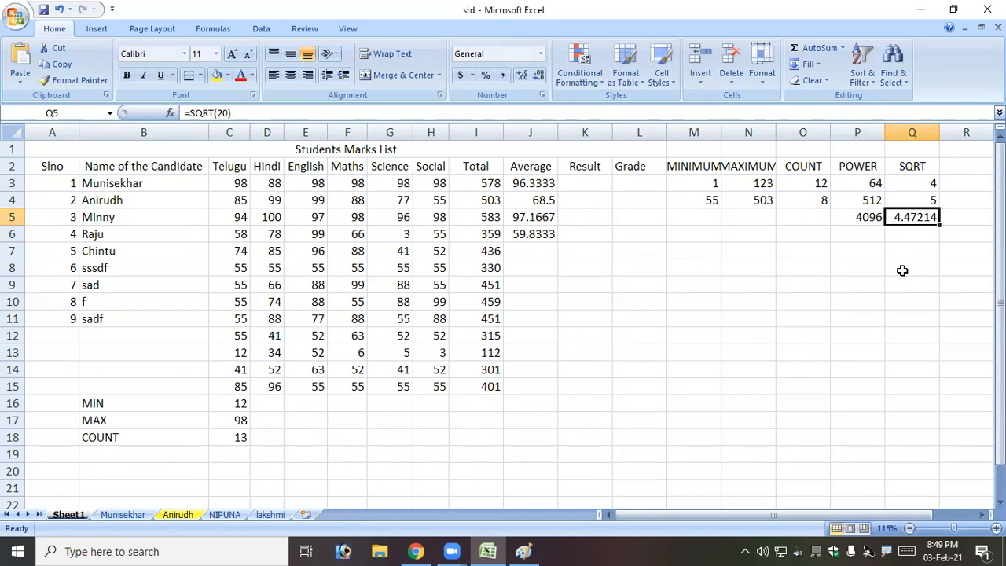
# Step: Review the SQRT and POWER results, the MIN and MAX labels, and the function headings from MINIMUM to SQRT
pyautogui.press('Up')
pyautogui.press('Up')
pyautogui.press('Down')
pyautogui.press('Down')
pyautogui.press('Left')
pyautogui.press('Up')
pyautogui.press('Up')
pyautogui.press('Left')
pyautogui.press('Up')
pyautogui.press('Right')
pyautogui.press('Right')
pyautogui.press('Right')
pyautogui.press('Down')
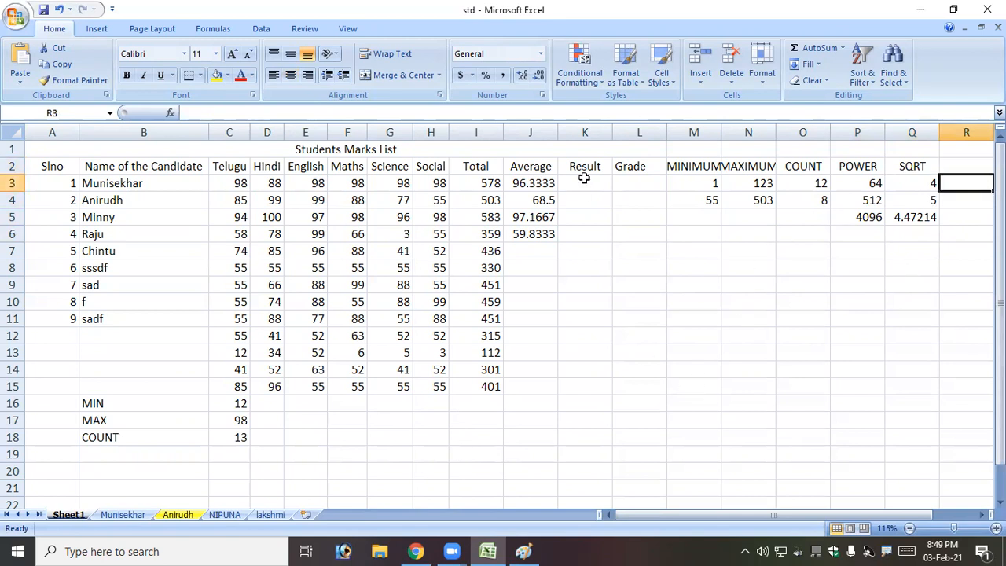
pyautogui.click(117, 408)
pyautogui.click(110, 424)
pyautogui.click(704, 173)
pyautogui.click(746, 169)
pyautogui.click(824, 171)
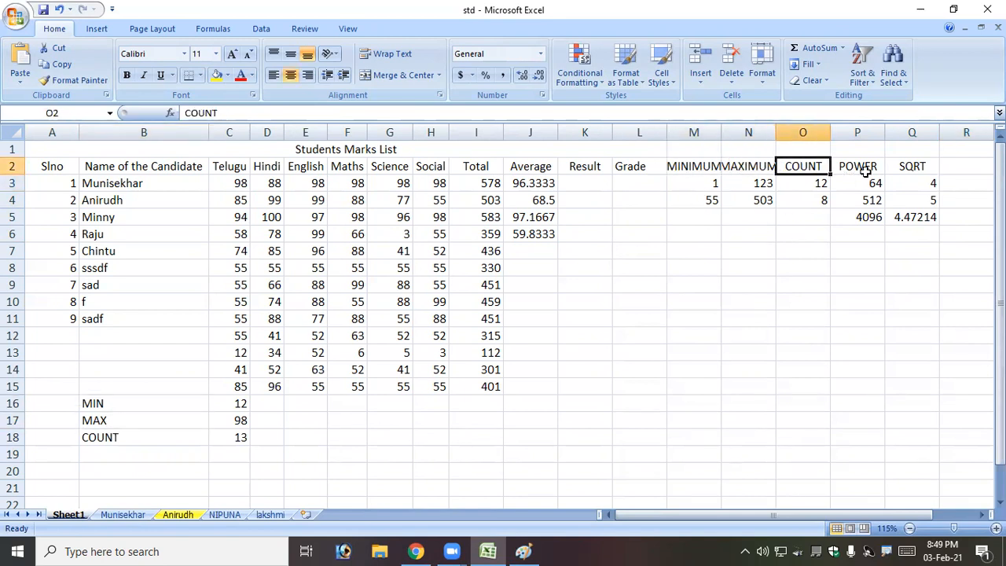
pyautogui.click(864, 171)
pyautogui.click(905, 169)
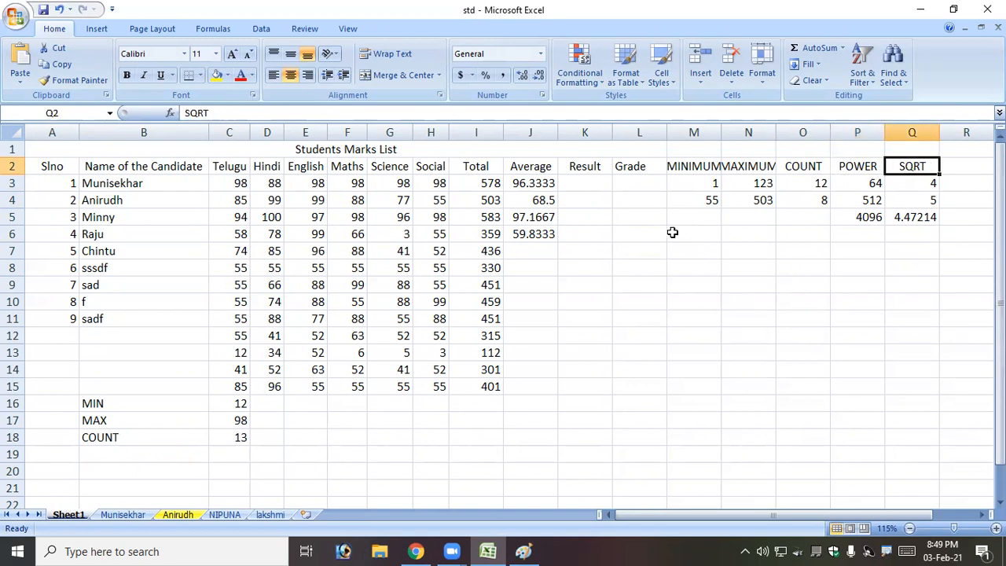
# Step: Insert a column before Result and give it the heading Rank in K2
pyautogui.rightClick(584, 132)
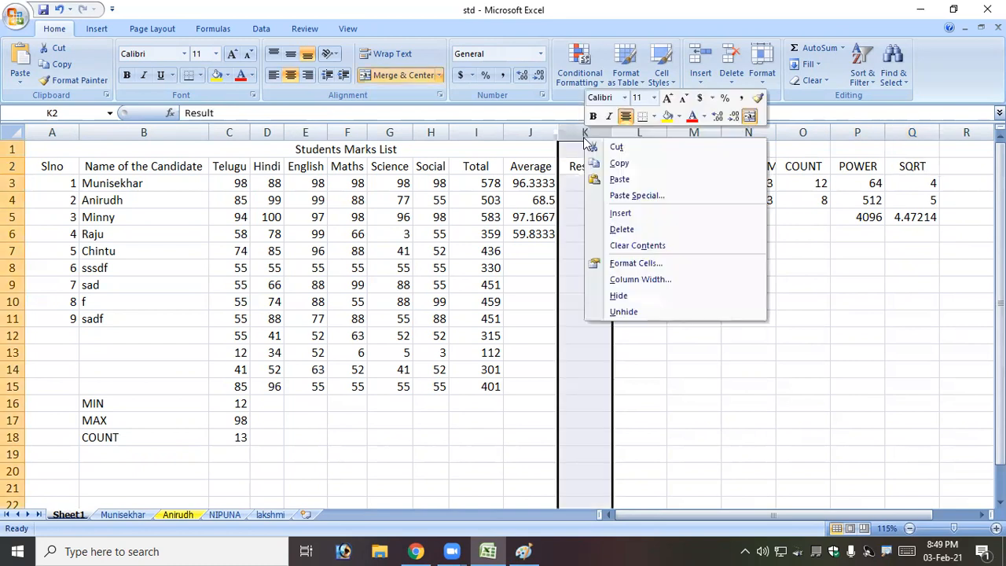
pyautogui.click(621, 213)
pyautogui.click(585, 169)
pyautogui.write('rank')
pyautogui.press('BackSpace')
pyautogui.press('BackSpace')
pyautogui.press('BackSpace')
pyautogui.press('BackSpace')
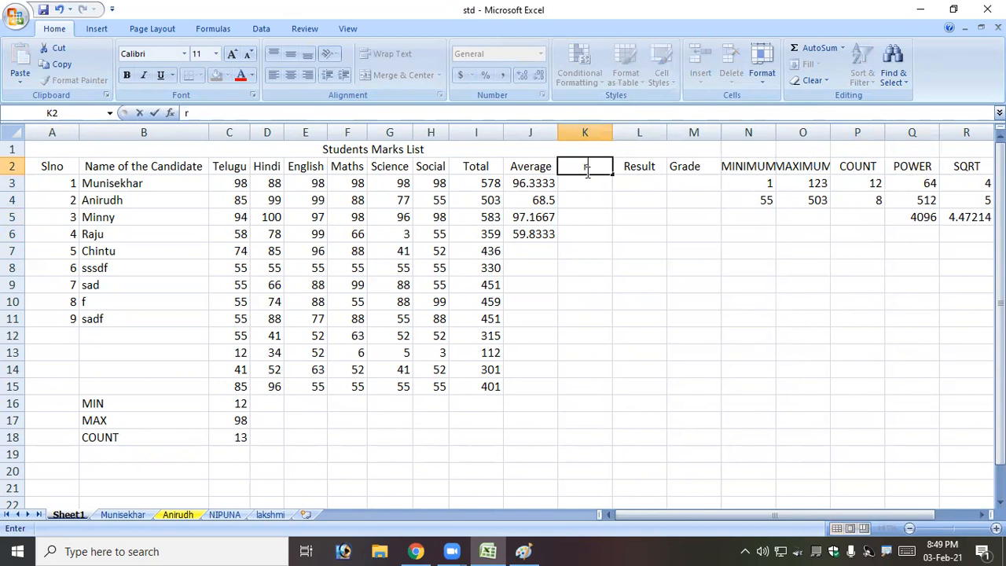
pyautogui.write('Rank')
pyautogui.press('Return')
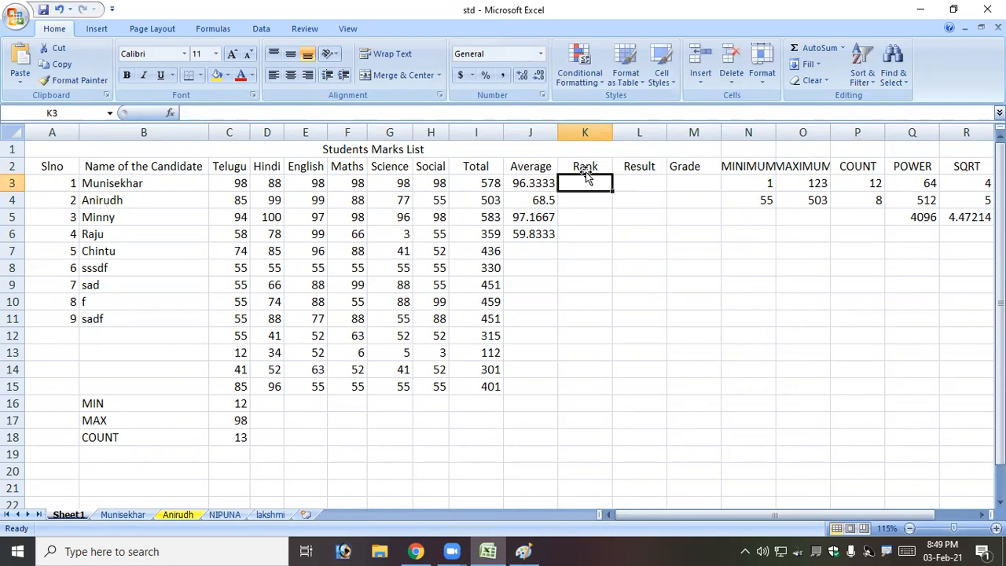
# Step: Rank the first student's total among all totals by entering =rank(i3,i3:i15) in K3
pyautogui.moveTo(493, 184); pyautogui.dragTo(490, 385)
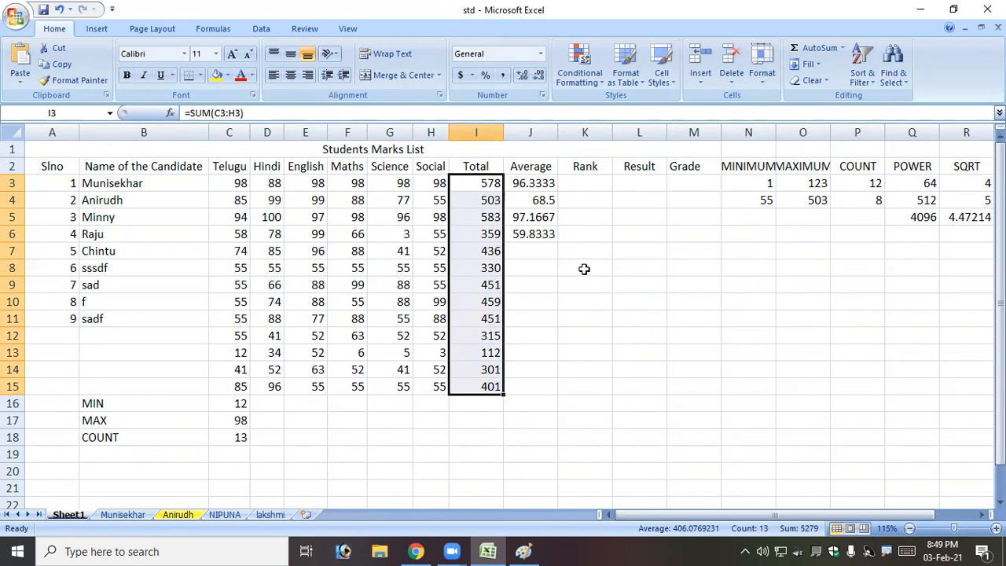
pyautogui.click(601, 182)
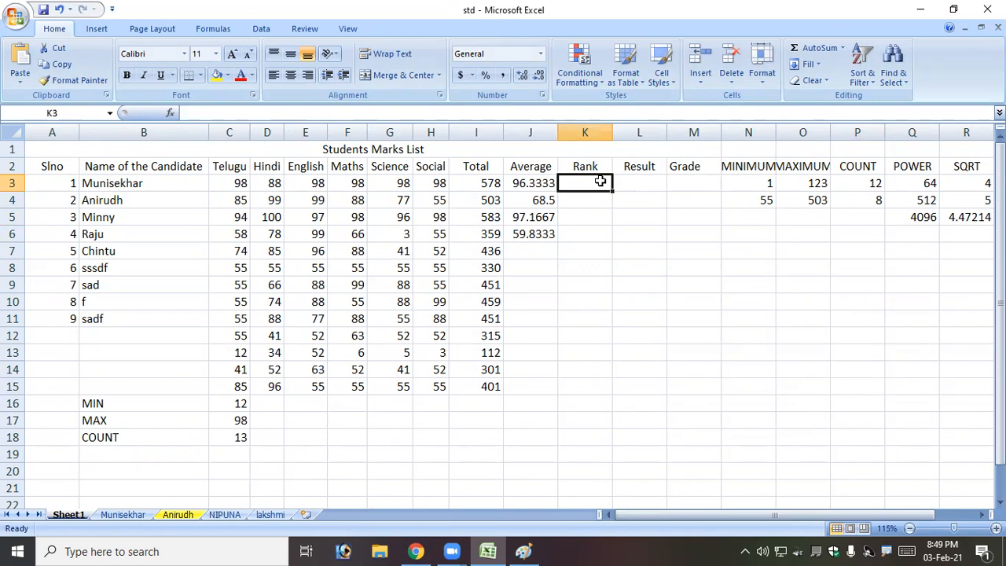
pyautogui.write('=rank')
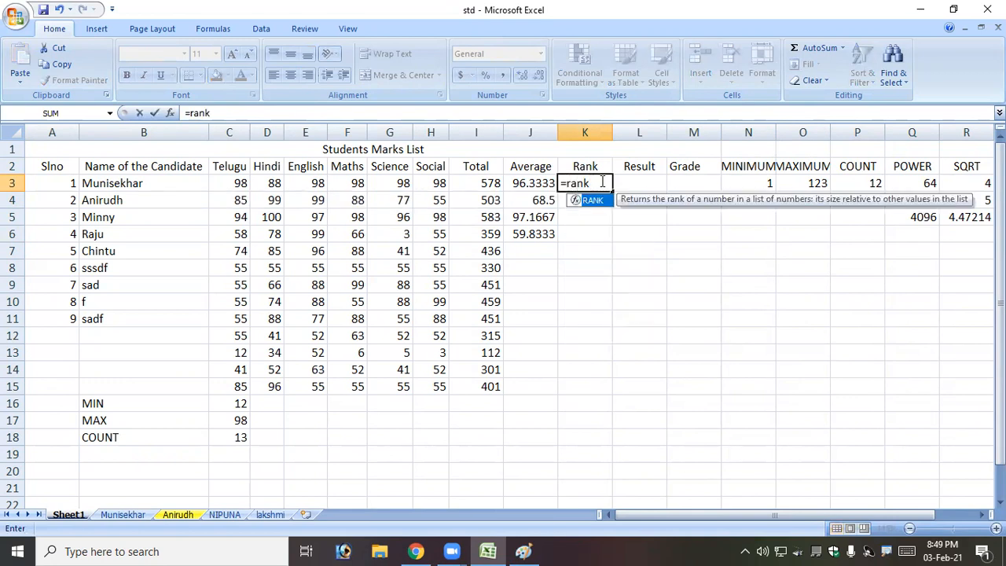
pyautogui.write('(')
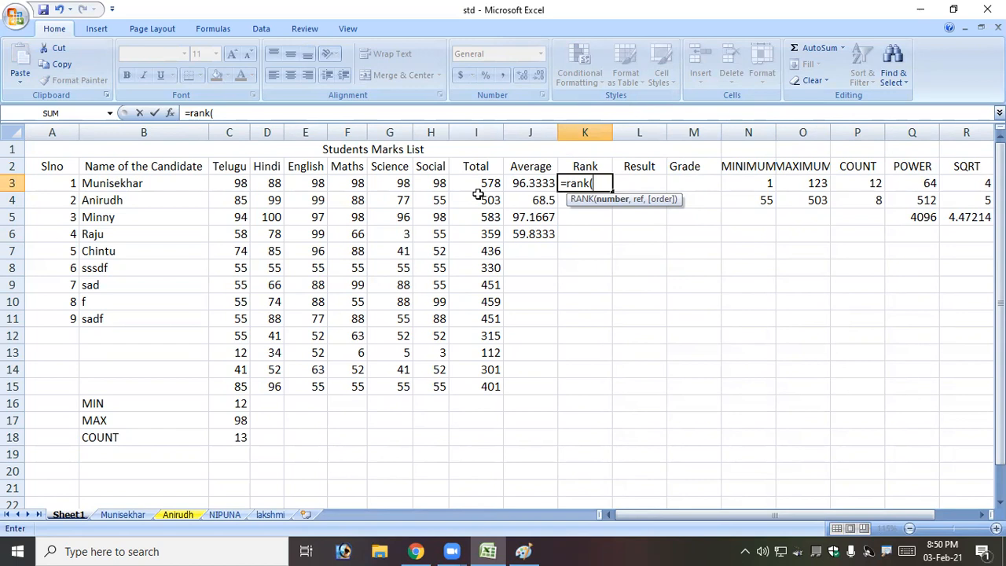
pyautogui.write('i')
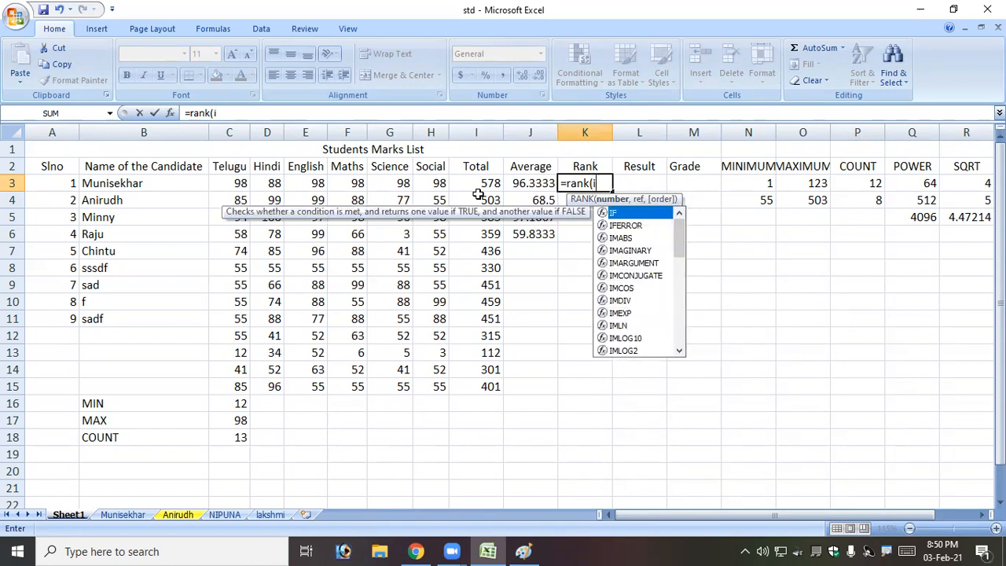
pyautogui.write('3,')
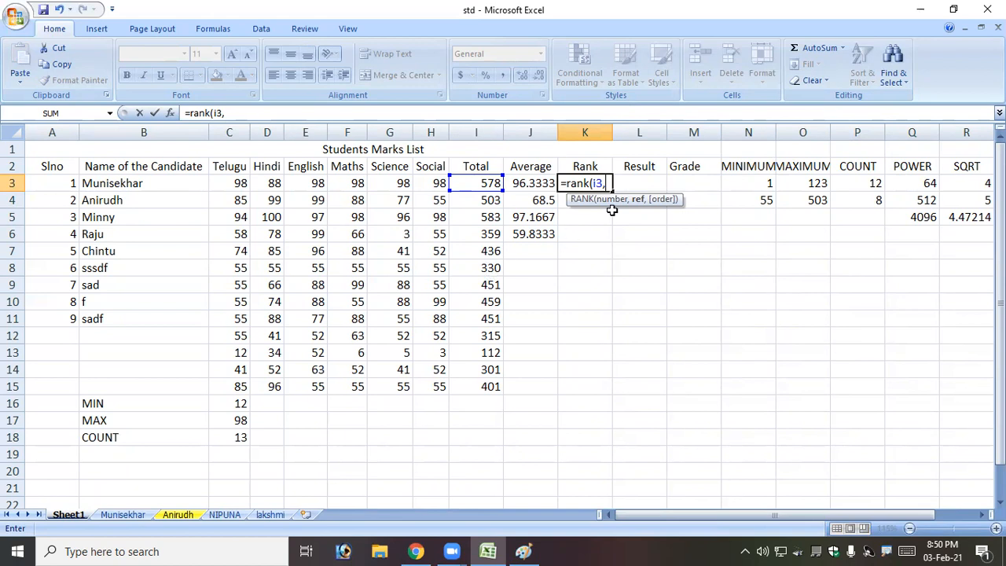
pyautogui.write('i3:i1')
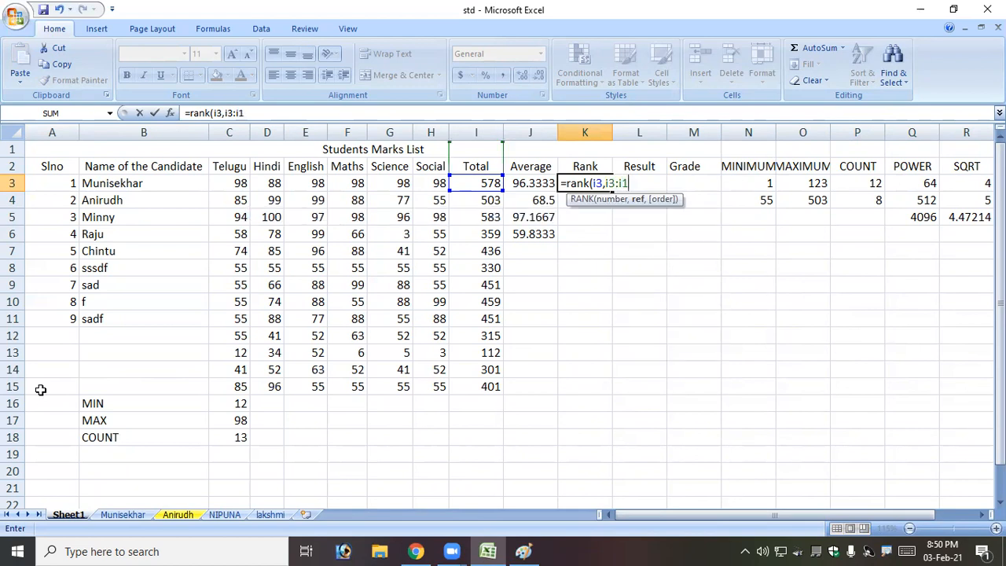
pyautogui.write('5)')
pyautogui.press('Return')
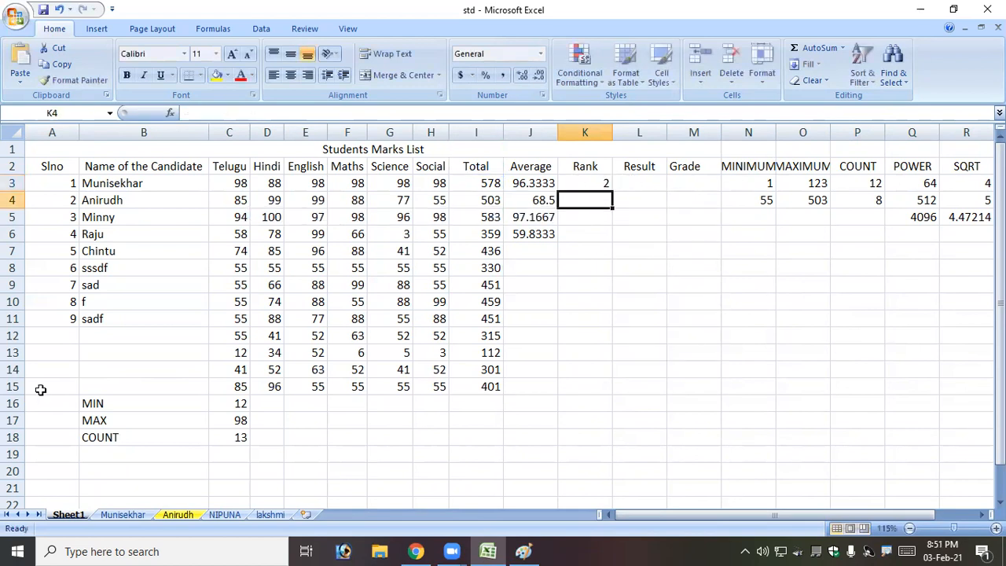
# Step: Enter =rank(i4,i3:i15) in K4 to rank the second student's total
pyautogui.press('Up')
pyautogui.press('Down')
pyautogui.write('=ran')
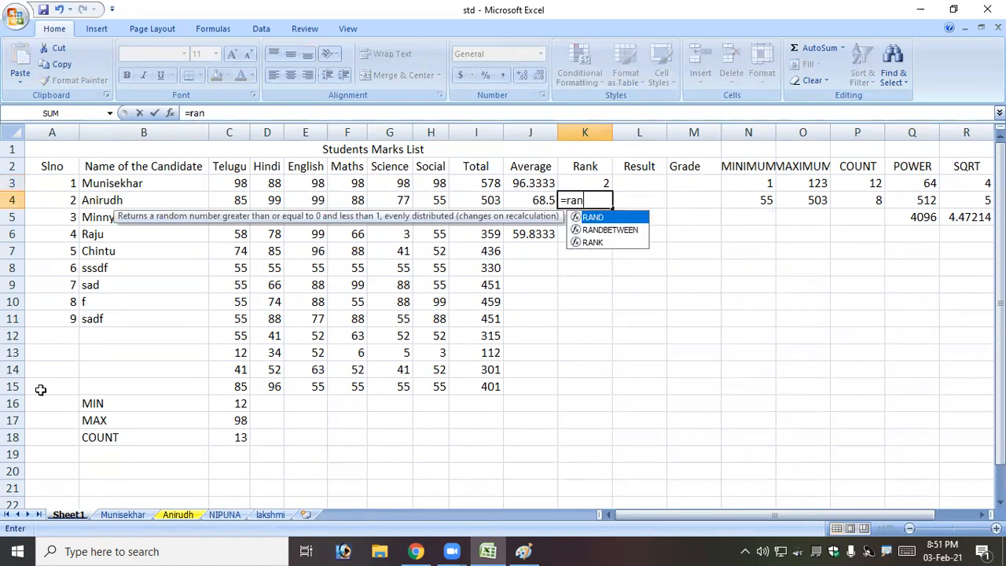
pyautogui.write('k(')
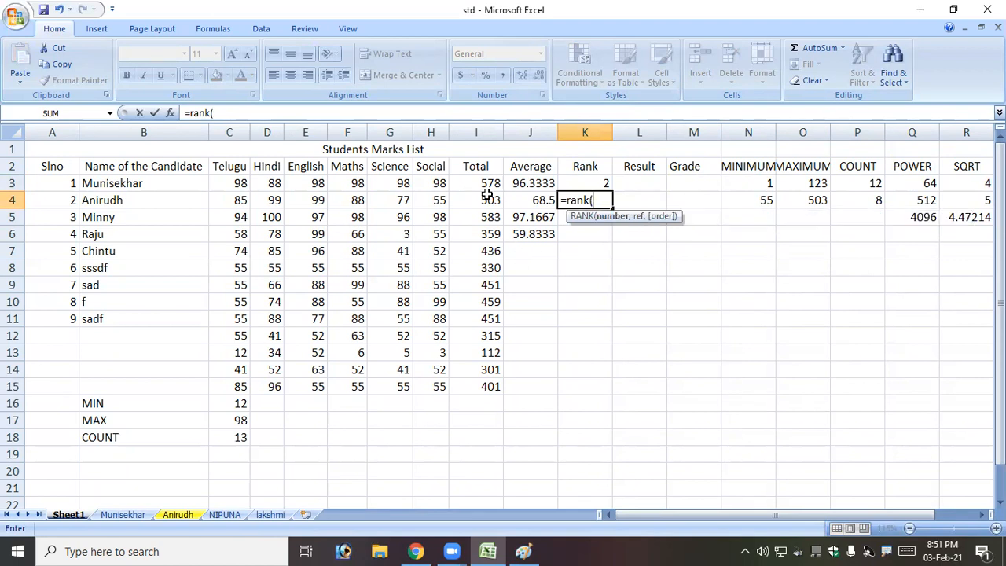
pyautogui.write('i4,')
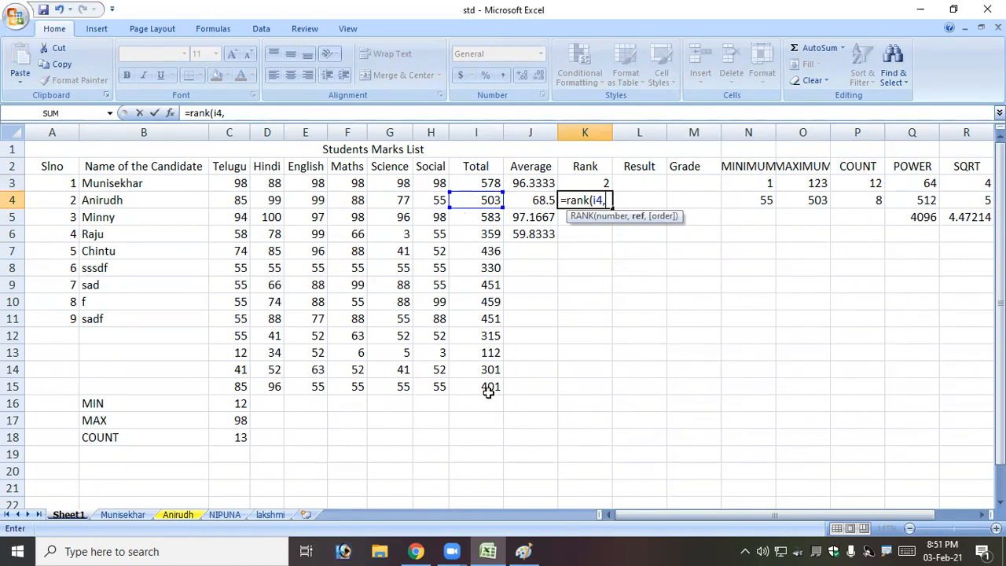
pyautogui.write('i')
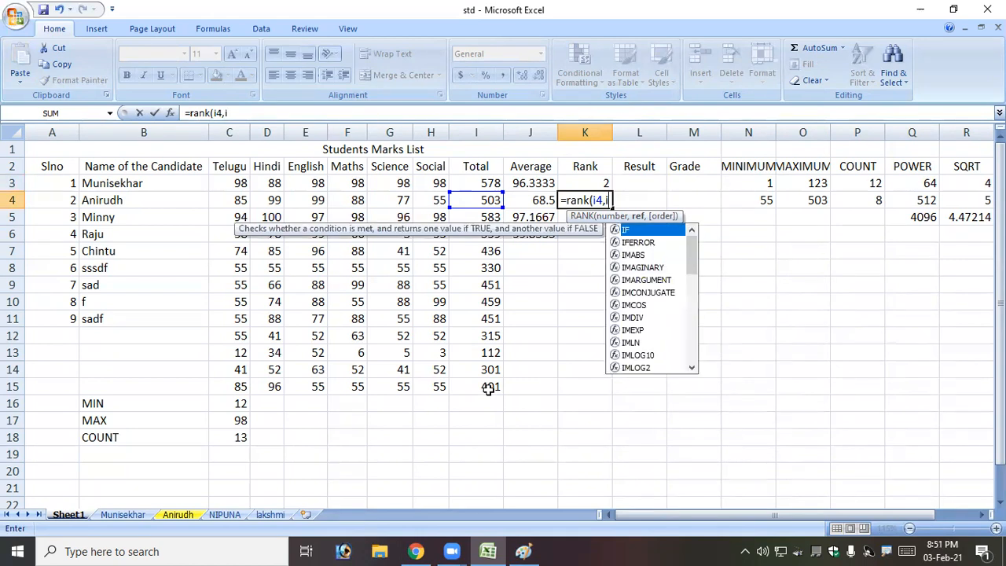
pyautogui.write('3:i')
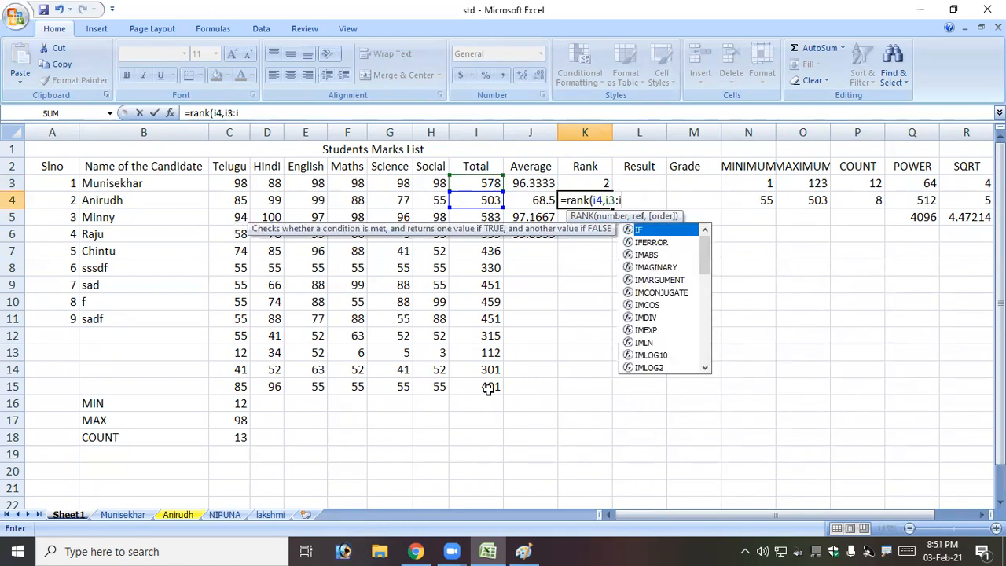
pyautogui.write('15')
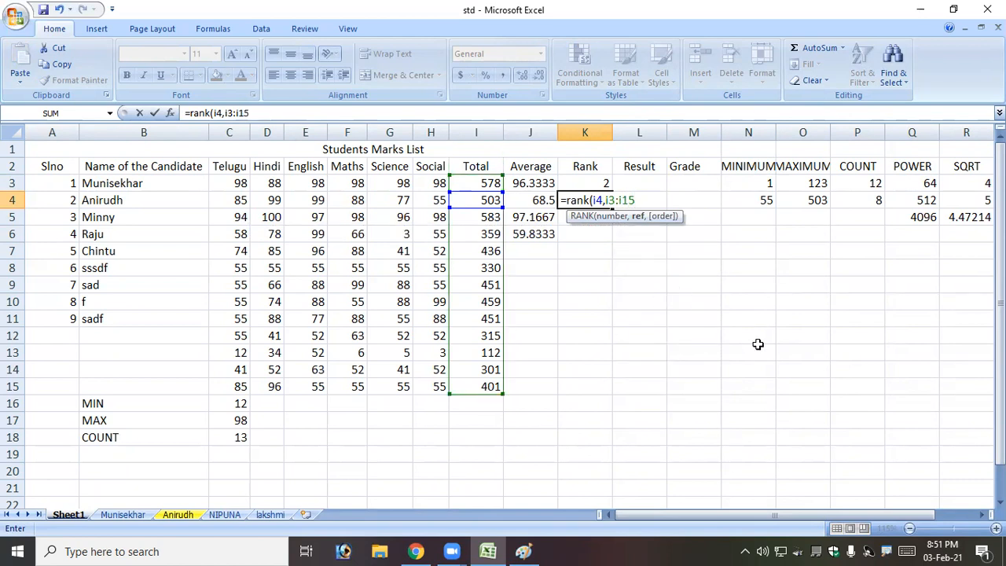
pyautogui.write(')')
pyautogui.press('Return')
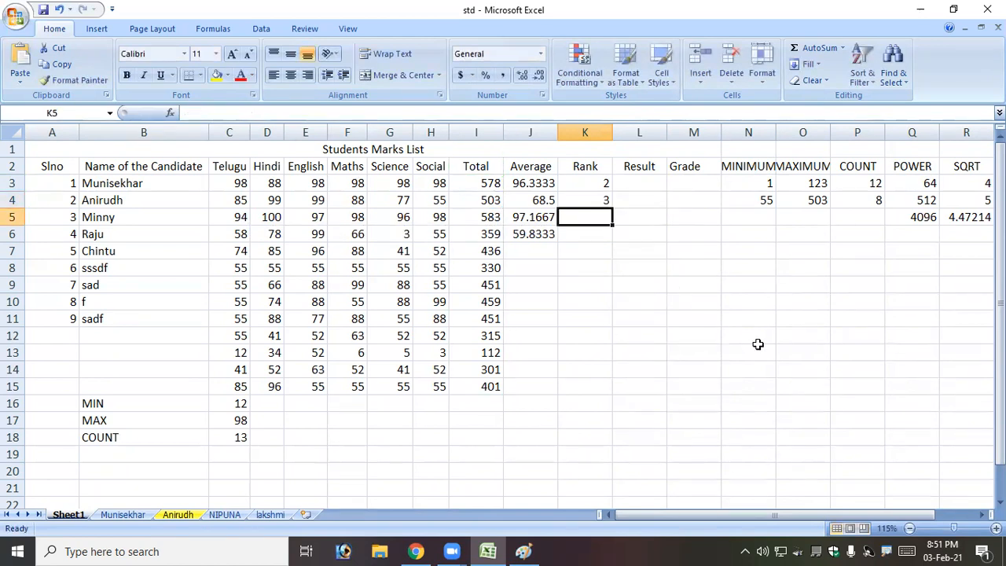
# Step: Enter =rank(i5,i3:i15) in K5 to rank the third student's total
pyautogui.write('=rank')
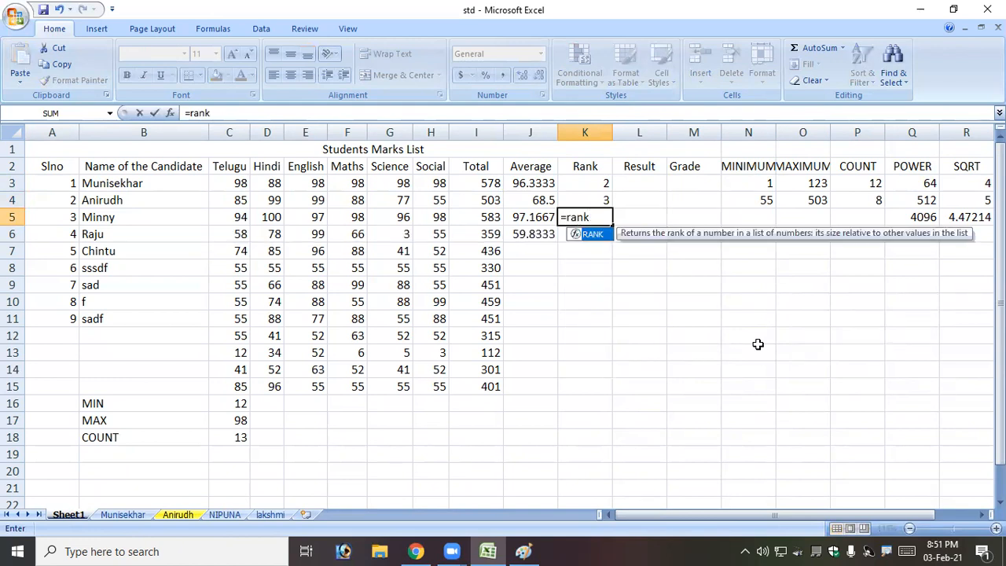
pyautogui.write('(')
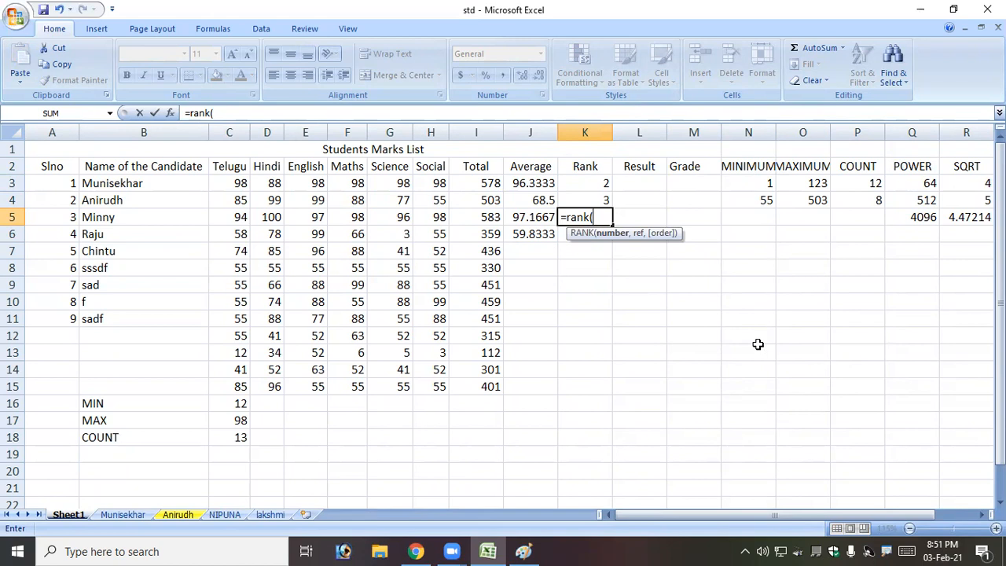
pyautogui.write('i5,')
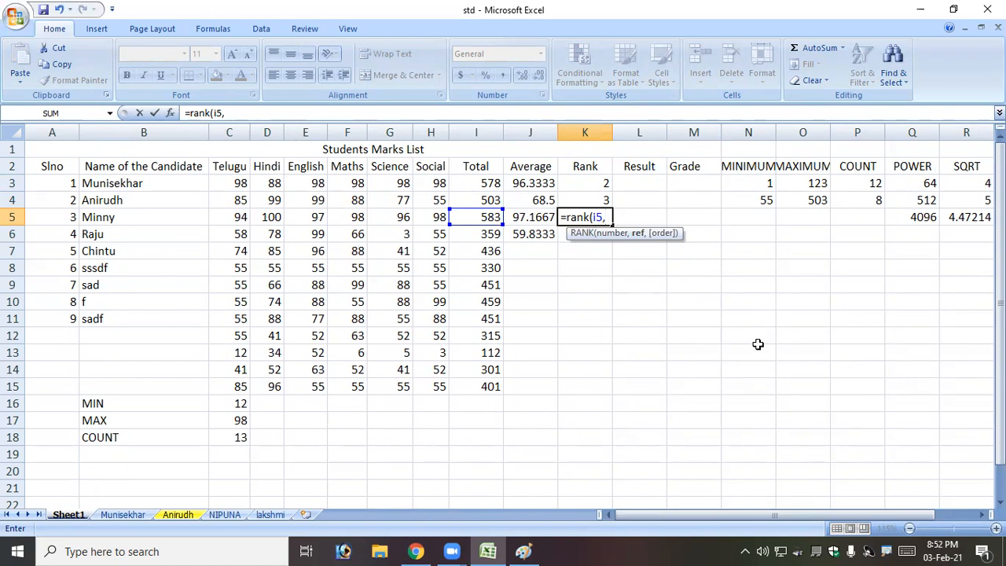
pyautogui.write('i')
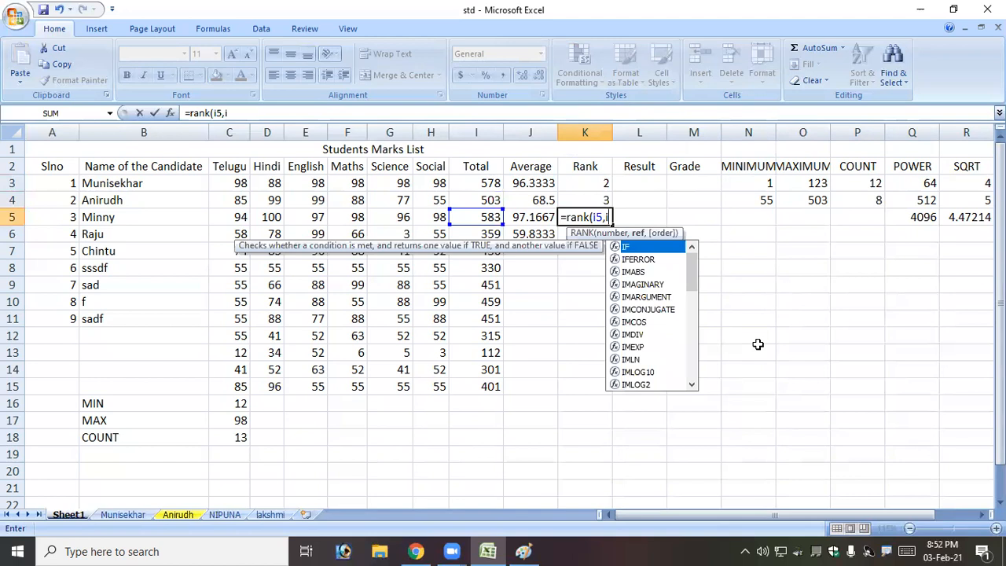
pyautogui.write('3:i')
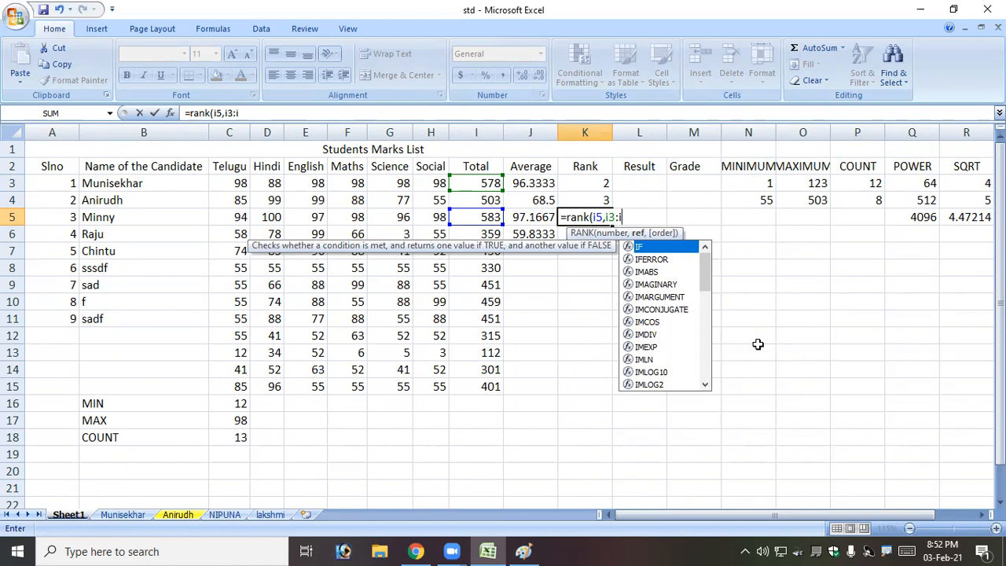
pyautogui.write('15')
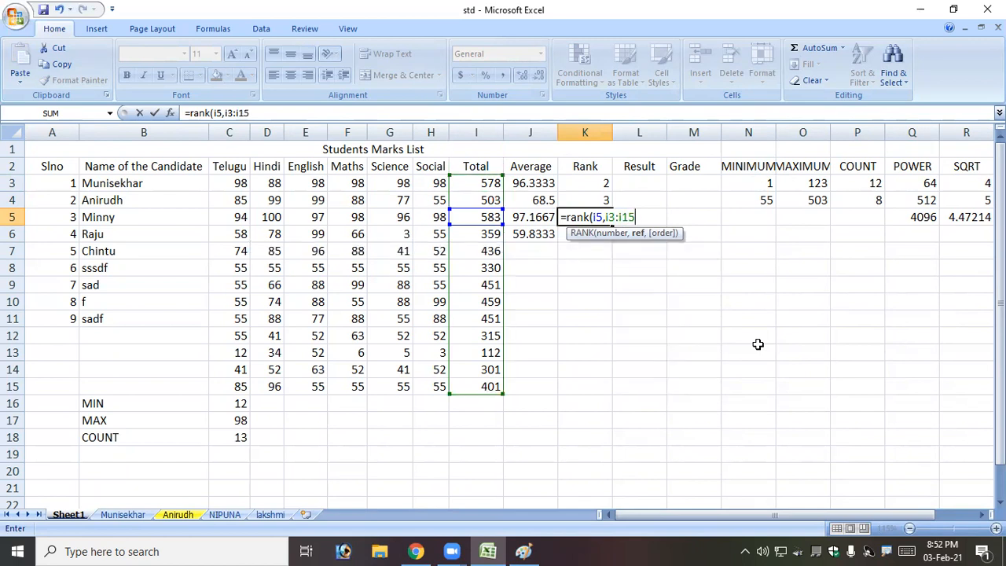
pyautogui.write(')')
pyautogui.press('Return')
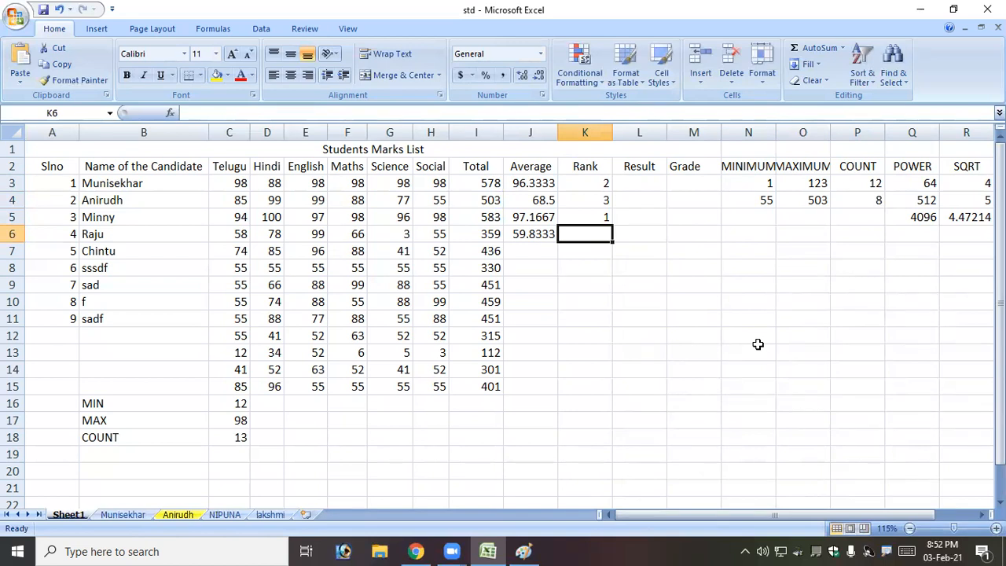
# Step: Enter =rank(i6,i3:i15) in K6 to rank the fourth student's total
pyautogui.write('=rank')
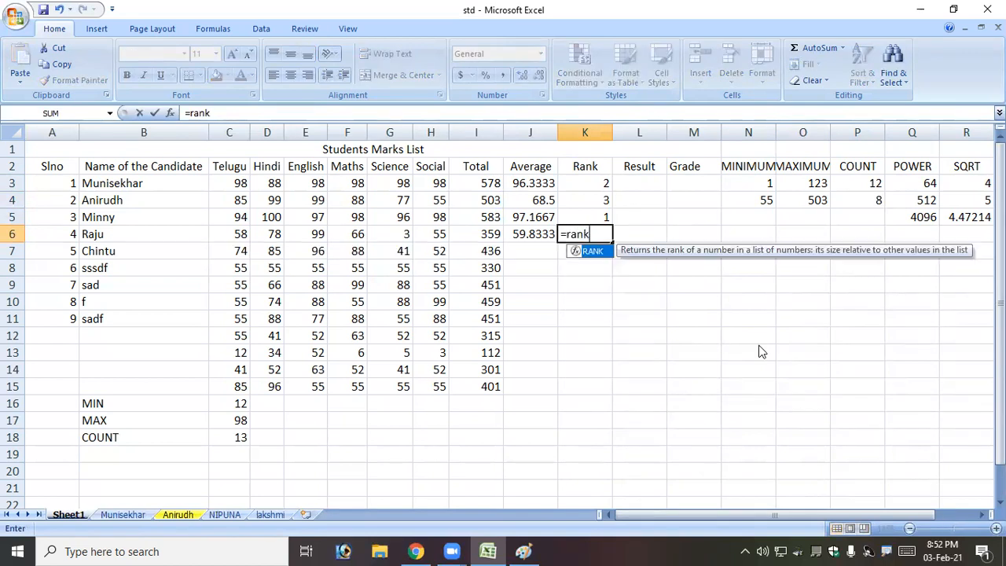
pyautogui.write('(')
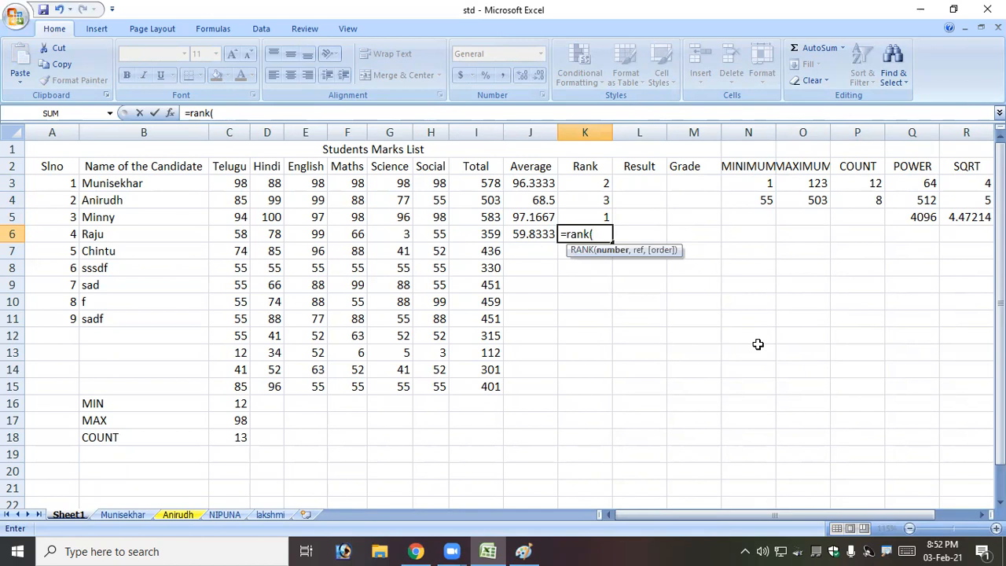
pyautogui.write('i')
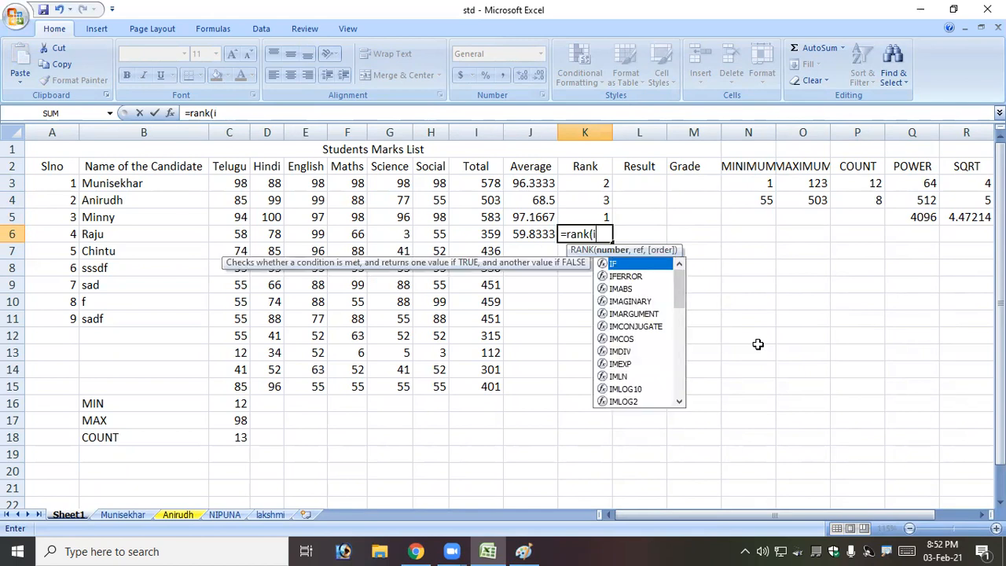
pyautogui.write('6')
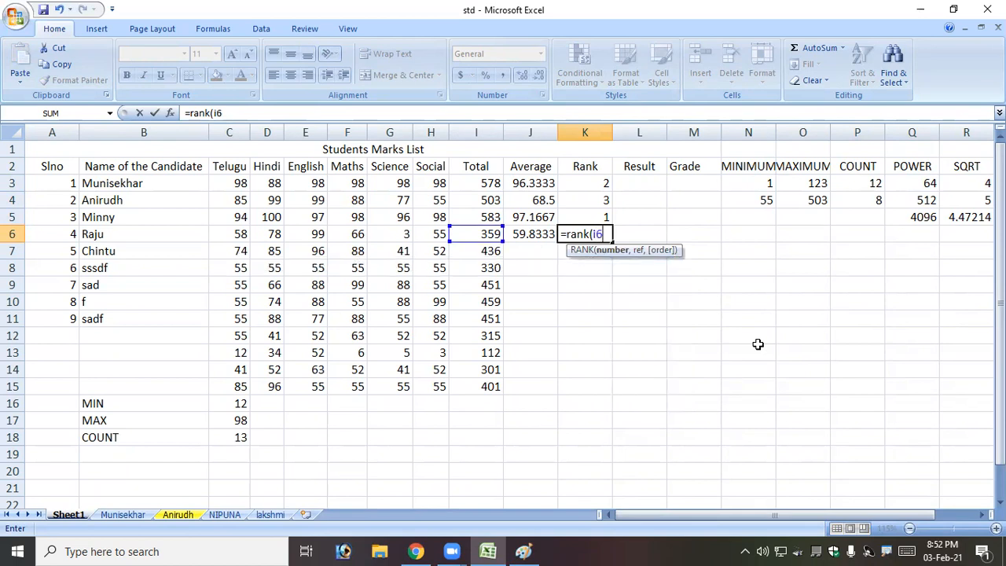
pyautogui.write(',i')
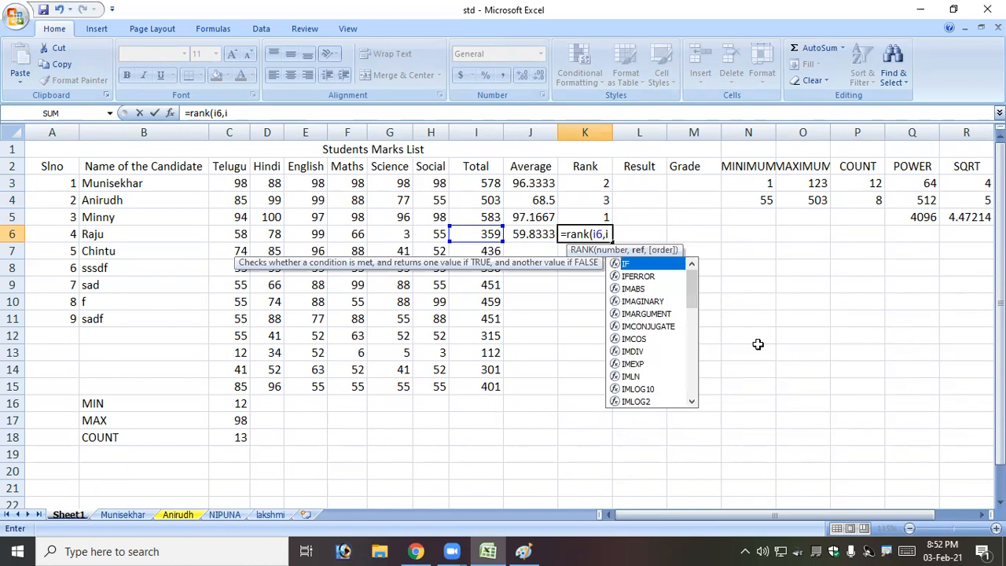
pyautogui.write('3:i15)')
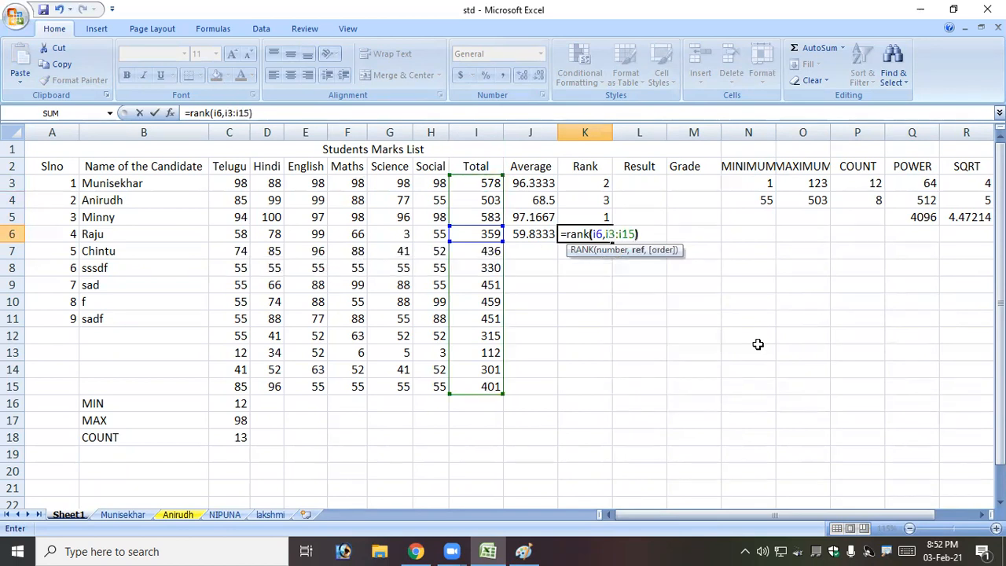
pyautogui.press('Return')
# Step: Enter =rank(i7,i3:i15) in K7 to rank the fifth student's total, and select that cell again
pyautogui.press('Up')
pyautogui.press('Down')
pyautogui.write('=')
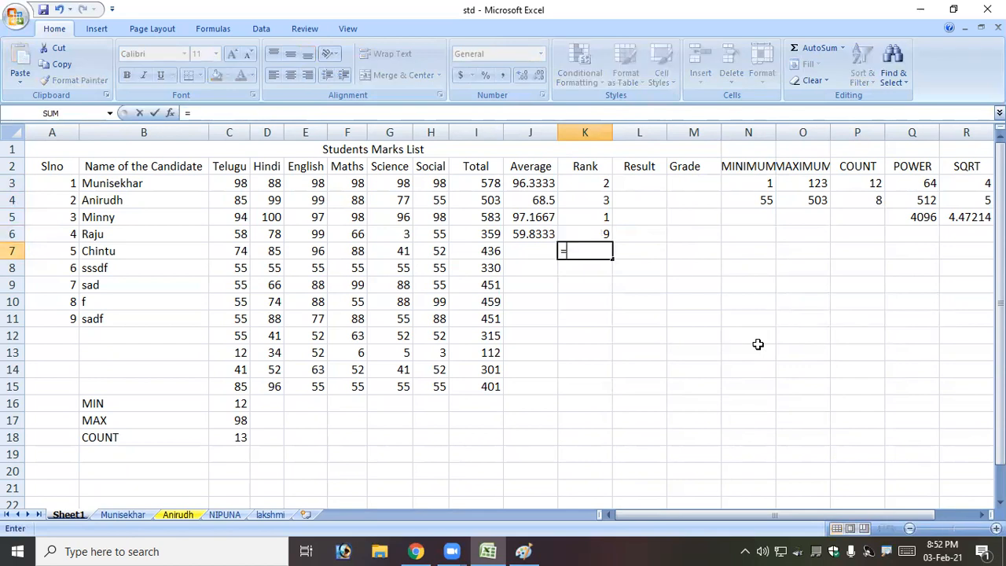
pyautogui.write('rank(')
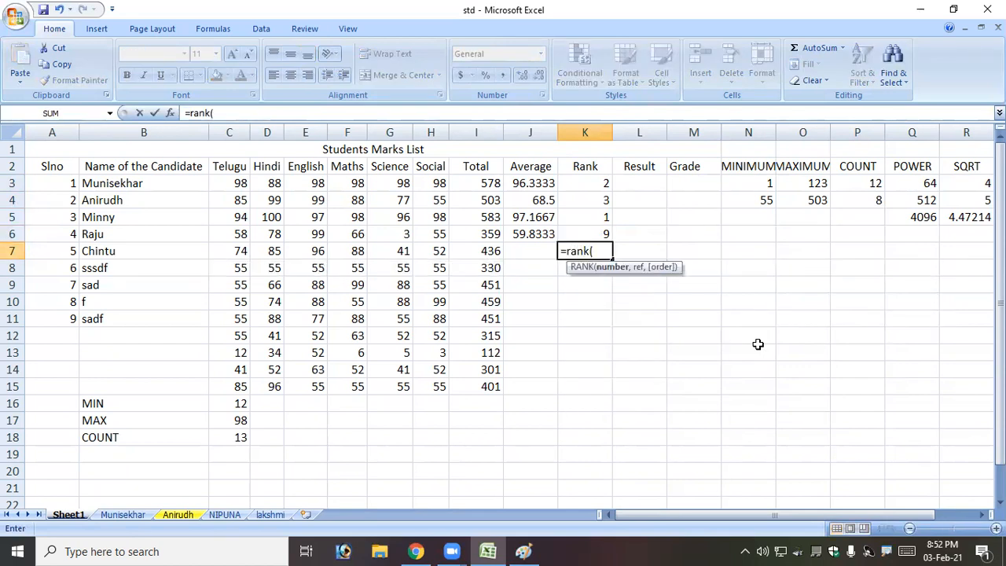
pyautogui.write('i7,')
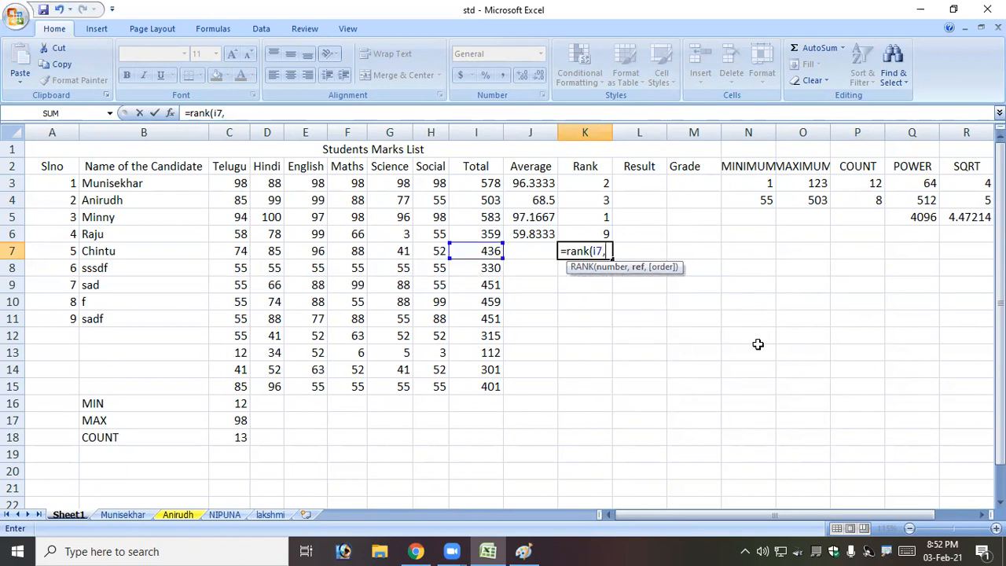
pyautogui.write('i3:i')
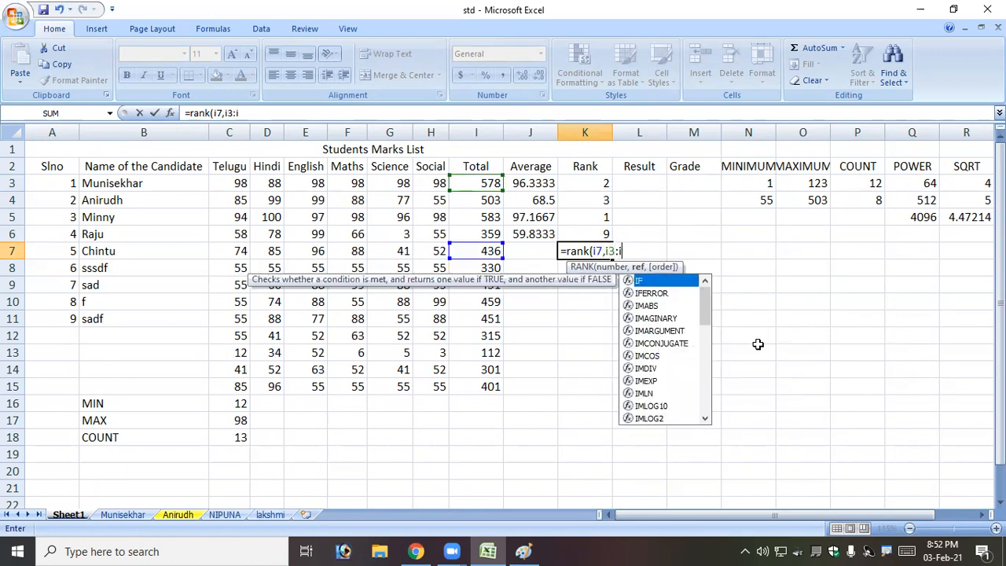
pyautogui.write('15)')
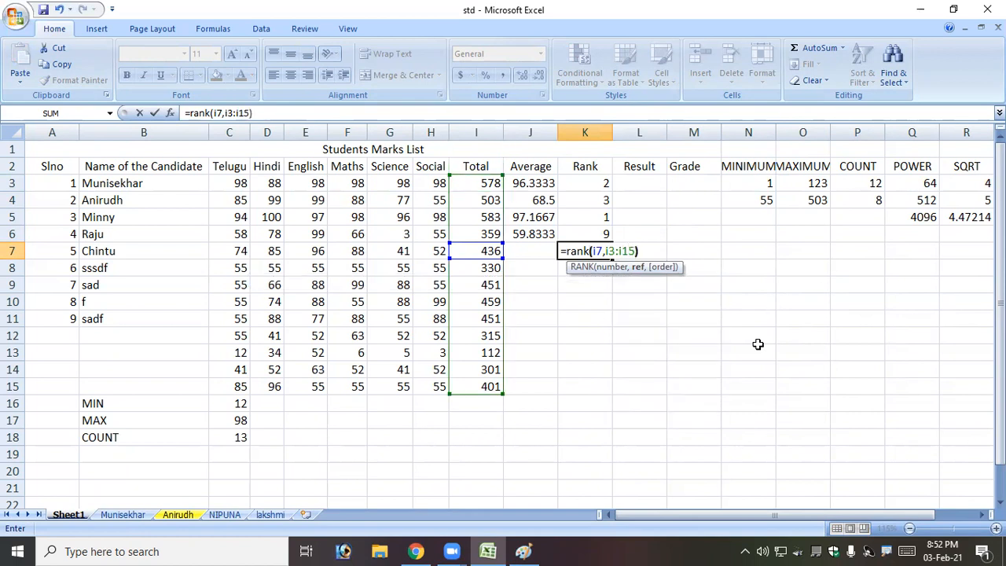
pyautogui.press('Return')
pyautogui.press('Right')
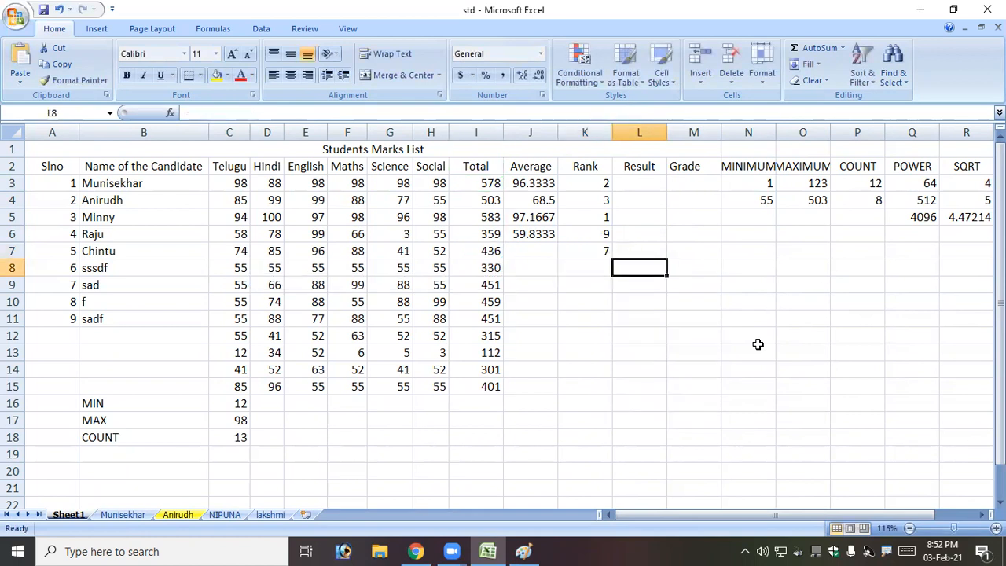
pyautogui.press('Left')
pyautogui.press('Up')
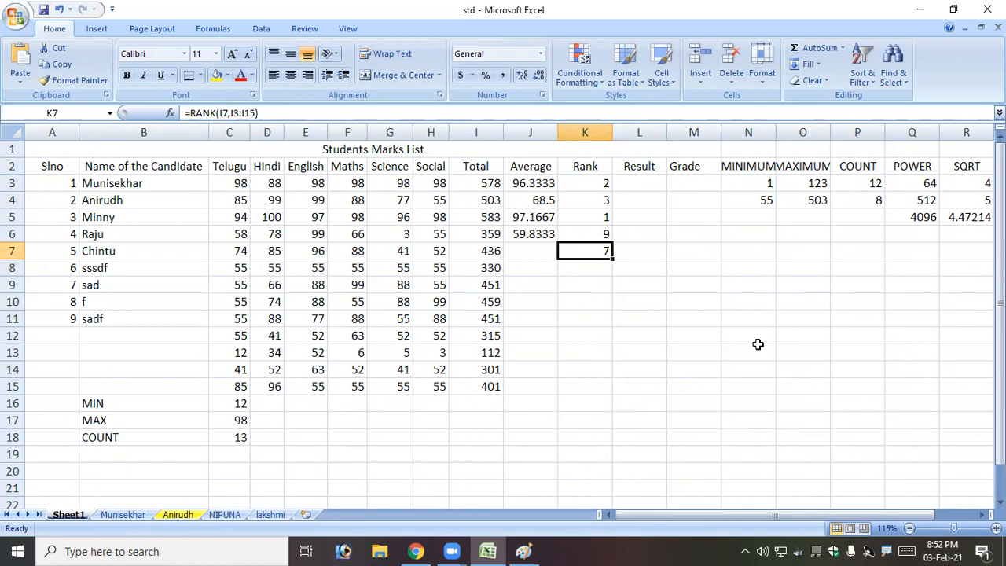
pyautogui.press('Down')
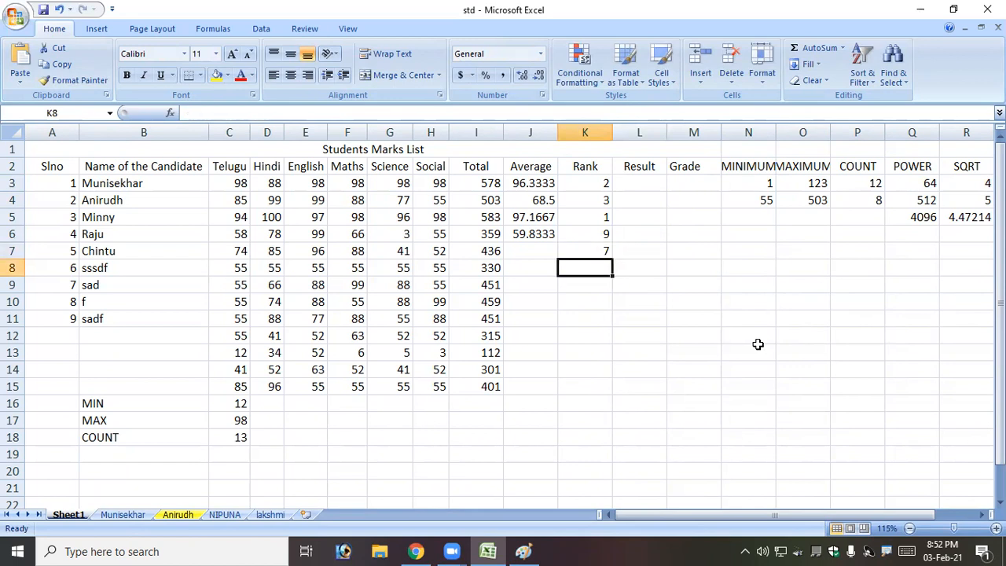
pyautogui.press('Up')
pyautogui.press('Right')
pyautogui.press('Right')
pyautogui.press('Down')
pyautogui.press('Down')
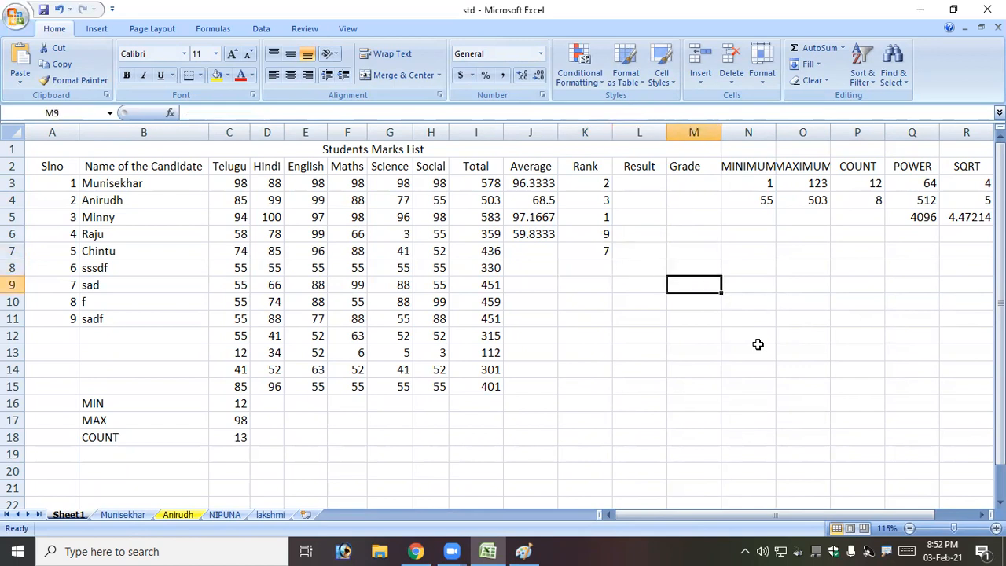
pyautogui.press('Left')
pyautogui.press('Up')
pyautogui.press('Up')
pyautogui.press('Up')
pyautogui.press('Left')
pyautogui.press('Up')
pyautogui.press('Up')
pyautogui.press('Up')
pyautogui.press('Down')
pyautogui.press('Down')
# Step: Note the ranks 2, 3, 1, 9 and 7 as plain reference values in cells M10 to M14
pyautogui.press('Right')
pyautogui.press('Right')
pyautogui.press('Down')
pyautogui.press('Down')
pyautogui.press('Down')
pyautogui.press('Down')
pyautogui.press('Down')
pyautogui.write('2')
pyautogui.press('Return')
pyautogui.write('3')
pyautogui.press('Return')
pyautogui.write('1')
pyautogui.press('Return')
pyautogui.write('9')
pyautogui.press('Return')
pyautogui.write('7')
pyautogui.press('Return')
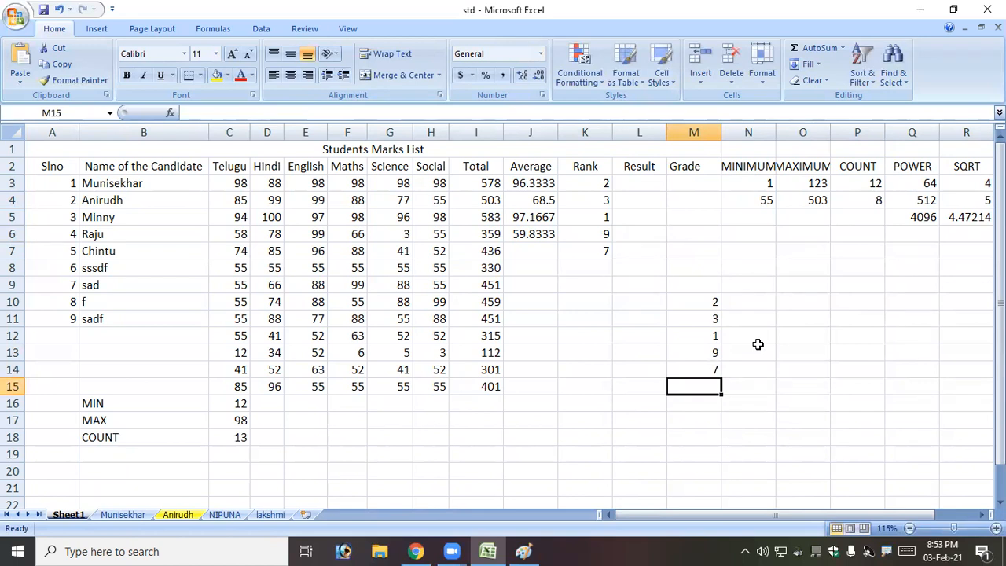
# Step: Clear the ranks in K4:K7 and fill the K3 RANK formula with its relative range down to K15
pyautogui.moveTo(587, 198); pyautogui.dragTo(585, 248)
pyautogui.press('Delete')
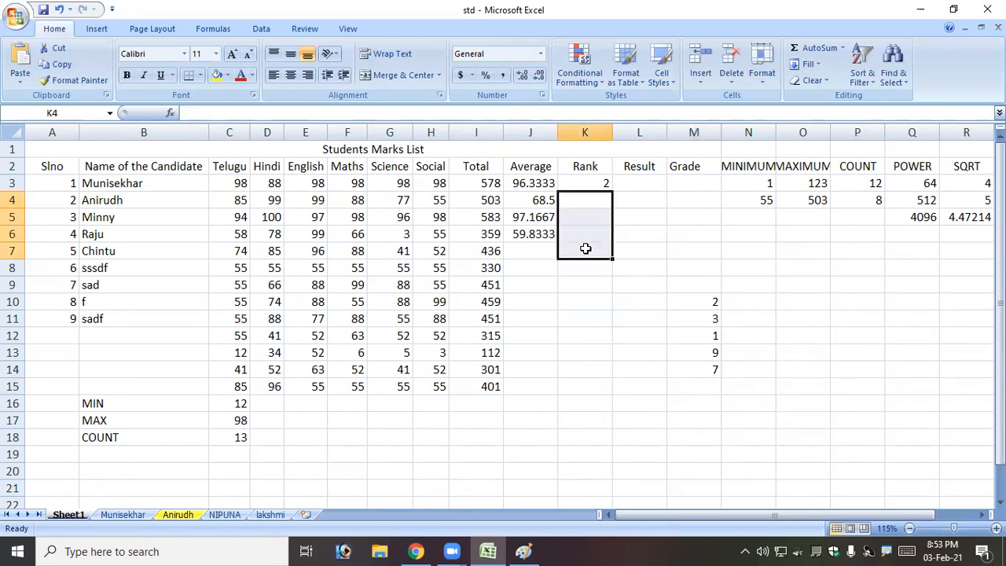
pyautogui.click(582, 179)
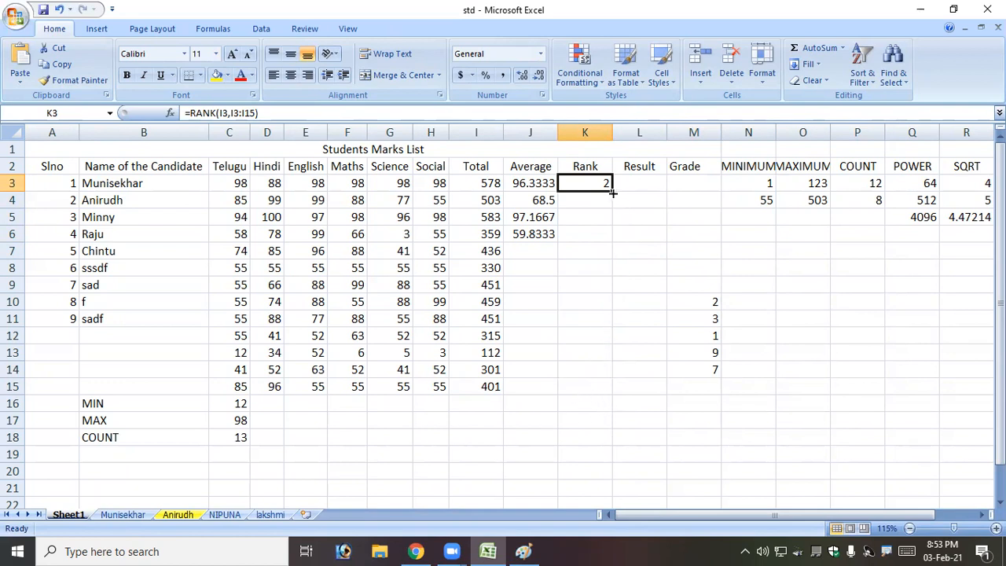
pyautogui.moveTo(612, 191); pyautogui.dragTo(601, 393)
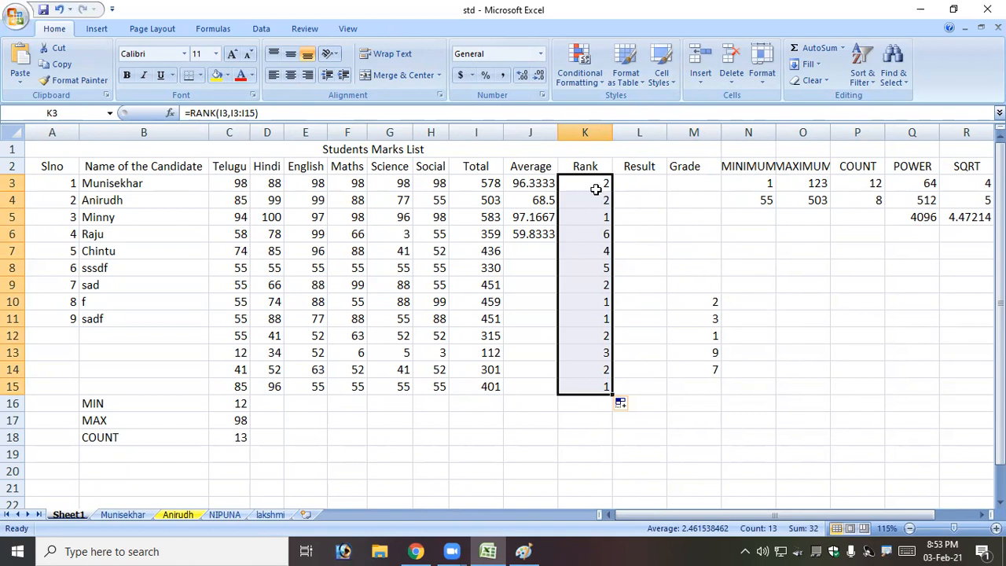
pyautogui.hotkey('ctrl', 'z')
pyautogui.moveTo(615, 189); pyautogui.dragTo(616, 395)
pyautogui.click(624, 317)
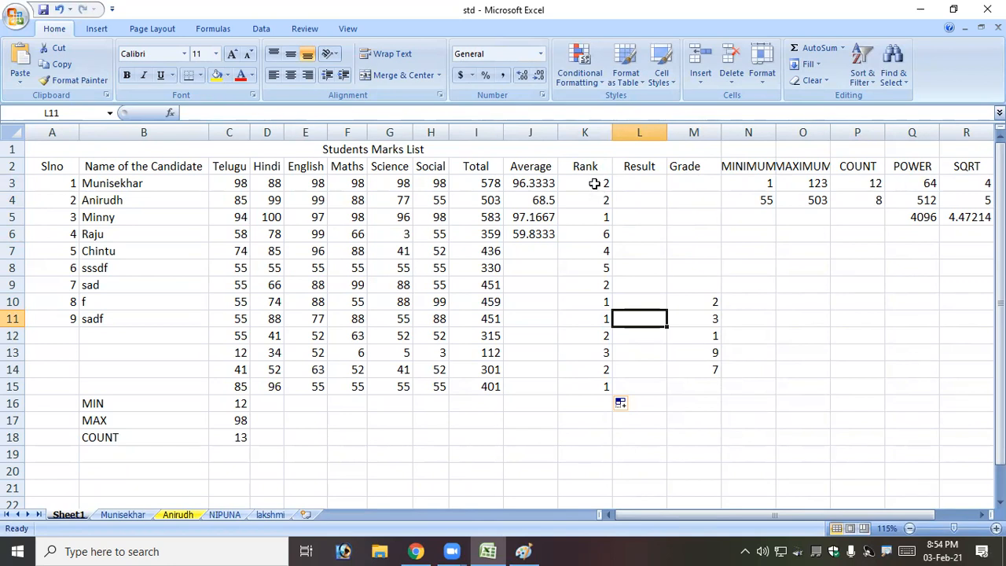
# Step: Compare the RANK formulas in K3 through K7 and in K15 to see how the reference range shifts
pyautogui.click(595, 183)
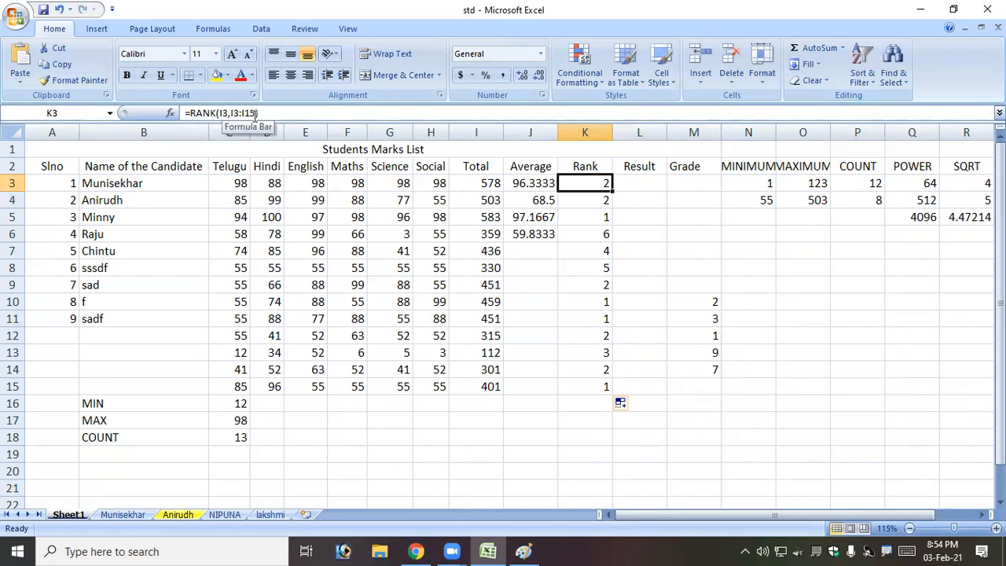
pyautogui.click(605, 205)
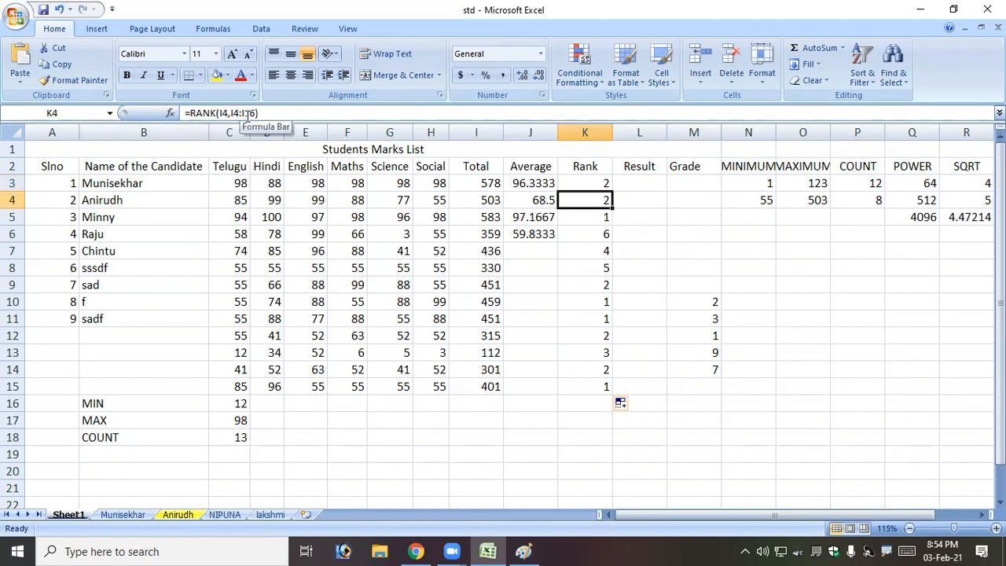
pyautogui.click(604, 218)
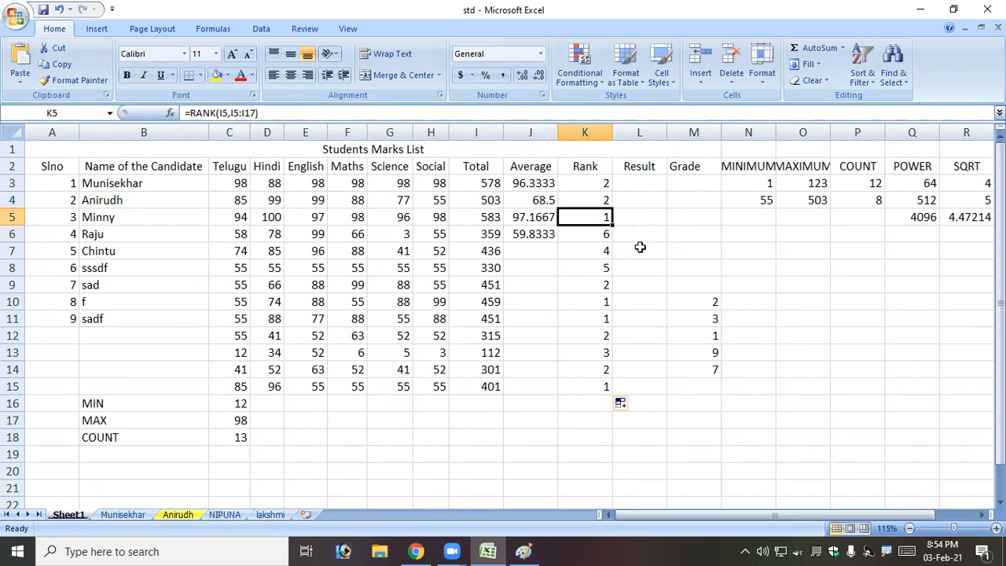
pyautogui.click(602, 233)
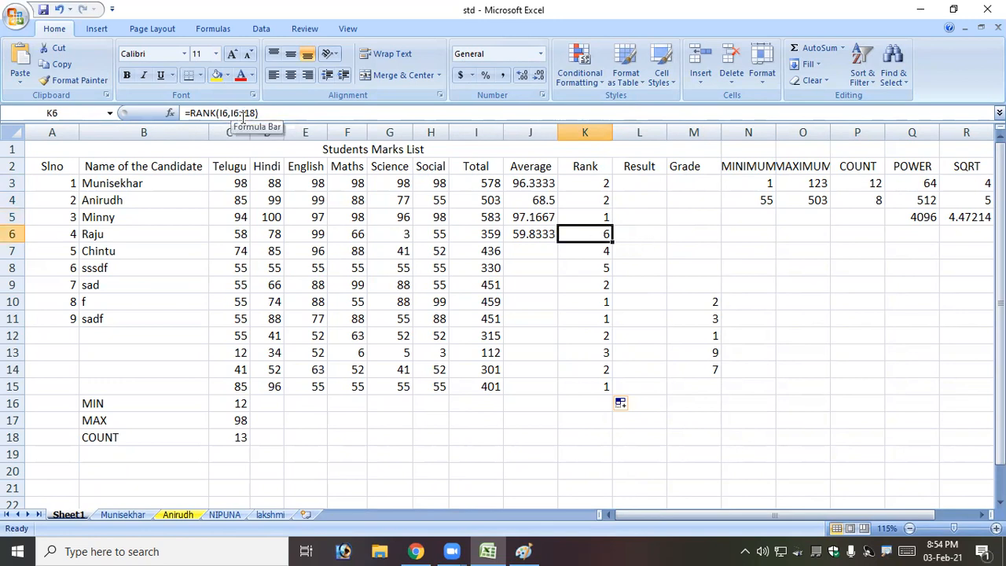
pyautogui.click(609, 253)
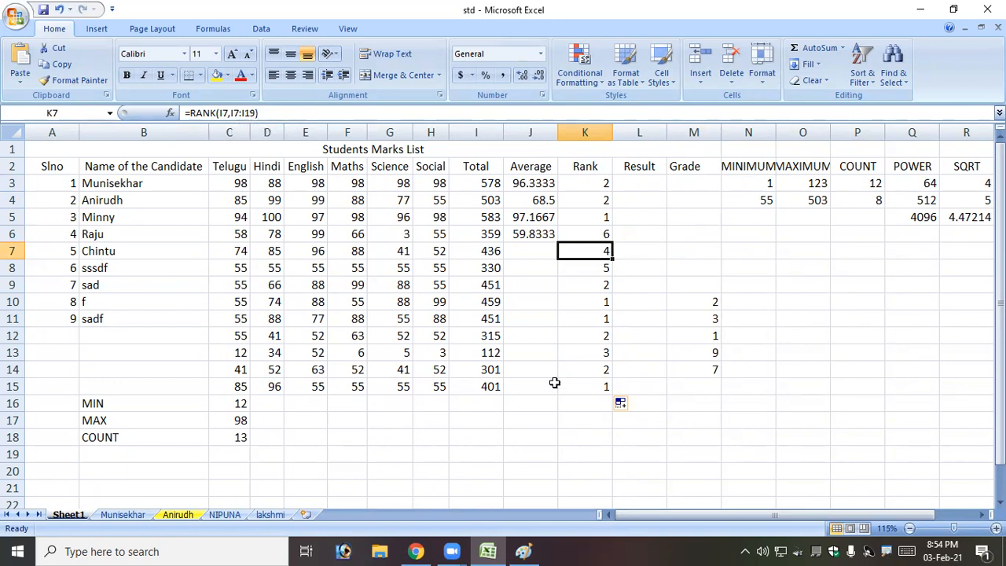
pyautogui.click(606, 388)
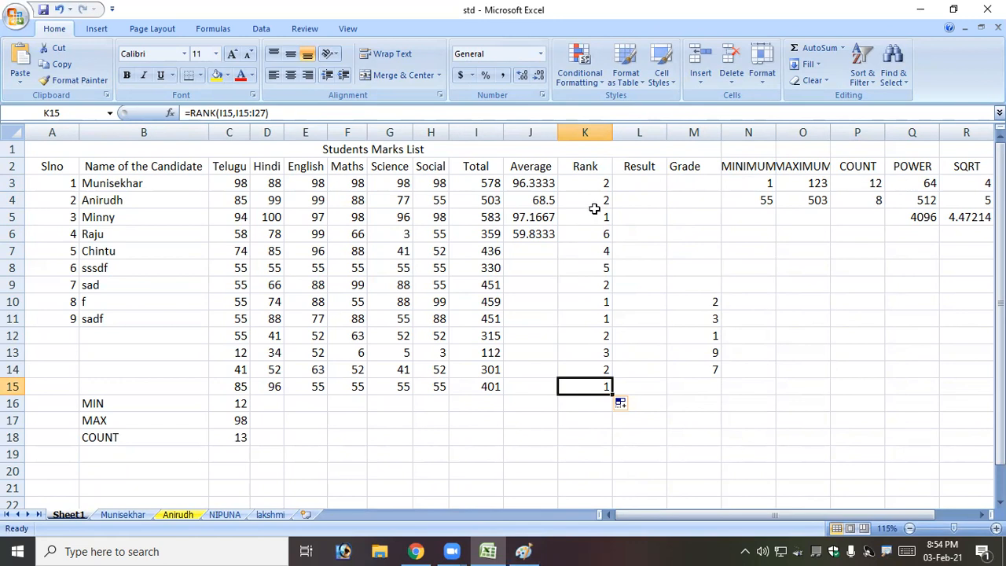
# Step: Clear the filled-down ranks in K4:K15, keeping only the formula in K3
pyautogui.moveTo(595, 203); pyautogui.dragTo(593, 390)
pyautogui.press('BackSpace')
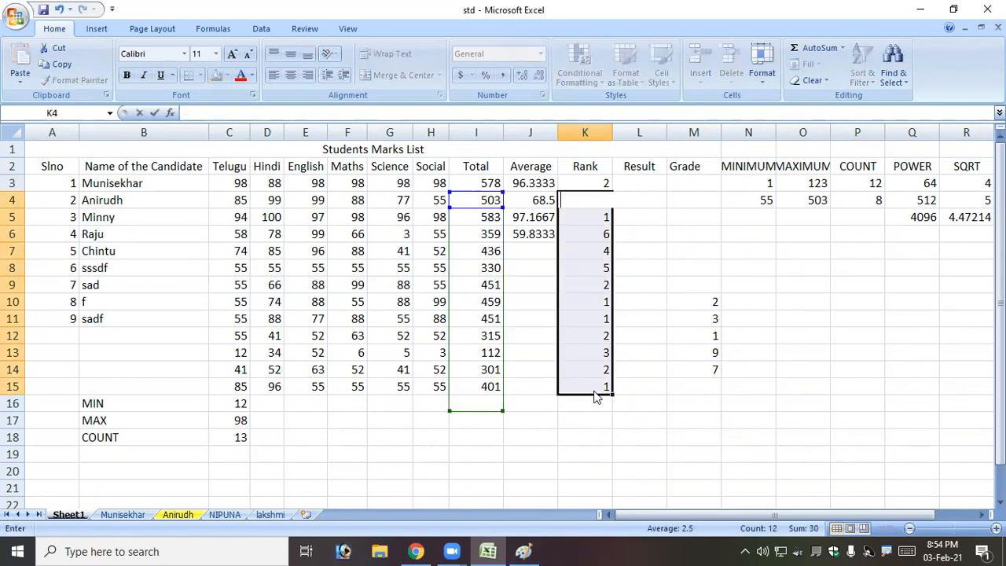
pyautogui.hotkey('ctrl', 'Return')
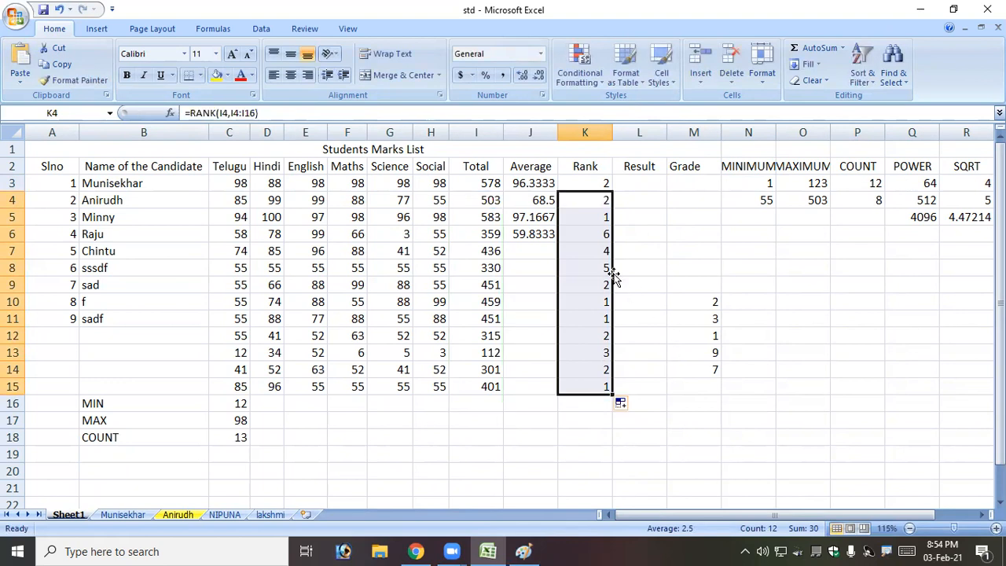
pyautogui.press('Delete')
pyautogui.click(651, 310)
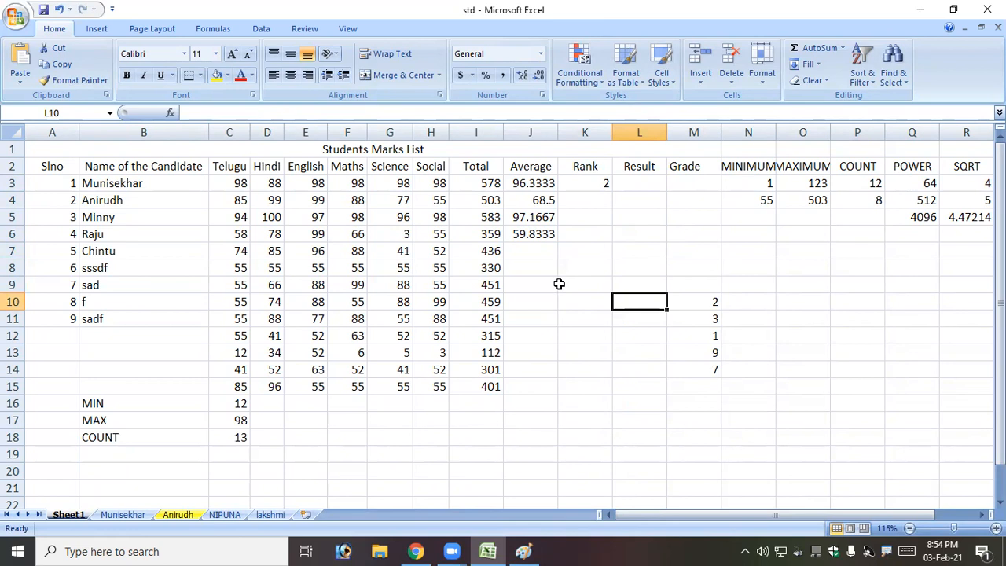
pyautogui.click(574, 182)
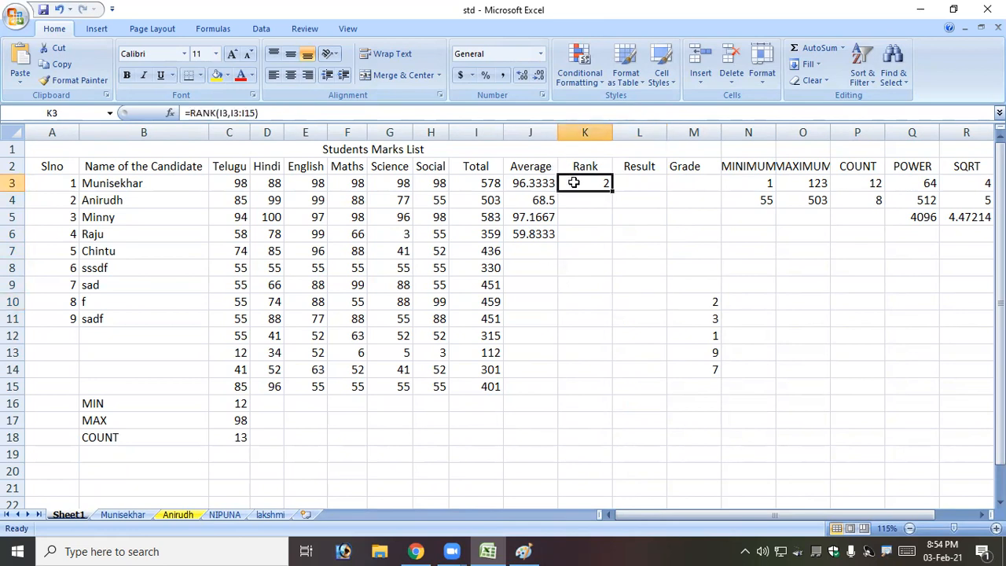
pyautogui.click(233, 113)
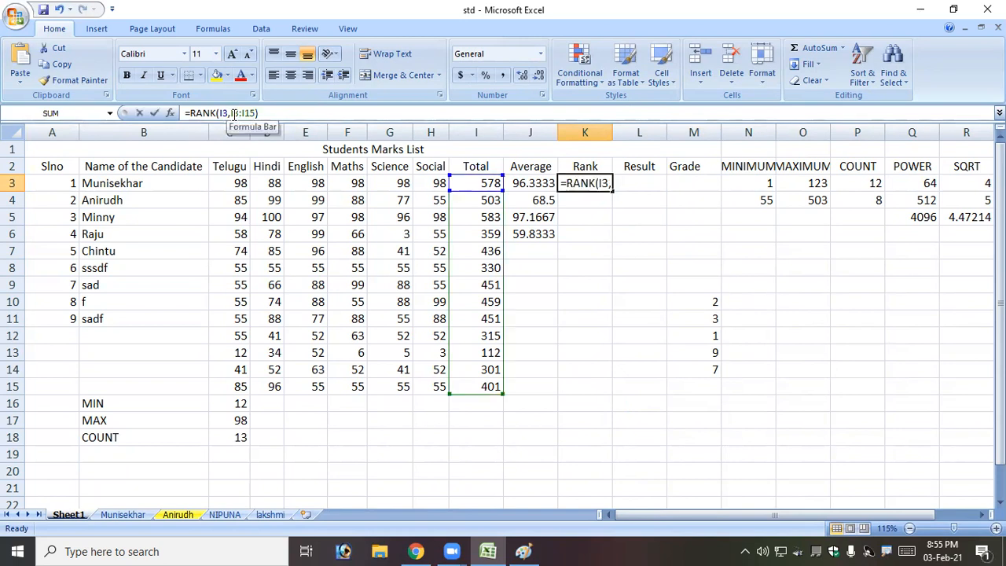
pyautogui.click(264, 151)
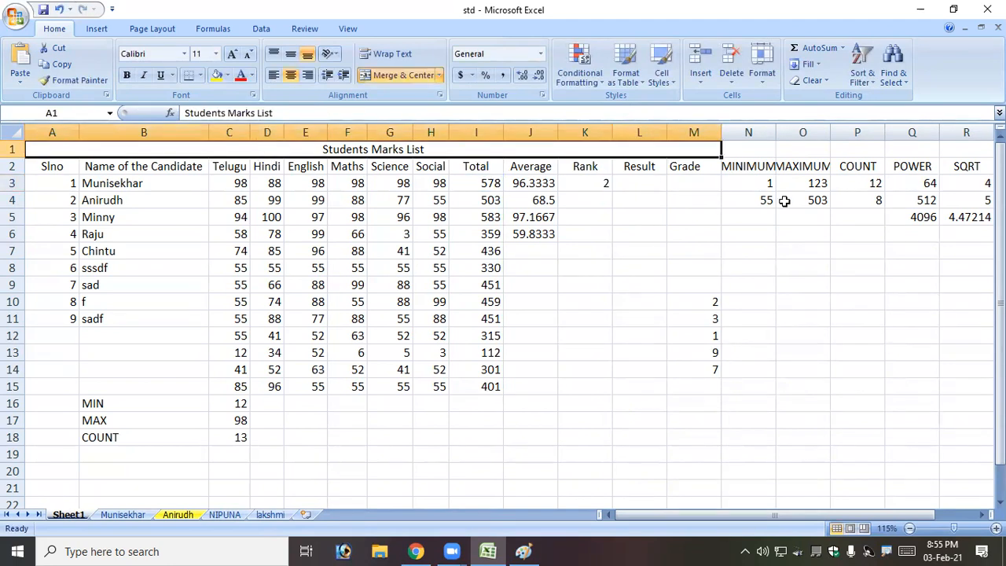
# Step: Change the K3 formula to =RANK(I3,I$3:I$15) and fill it down through K15
pyautogui.click(593, 184)
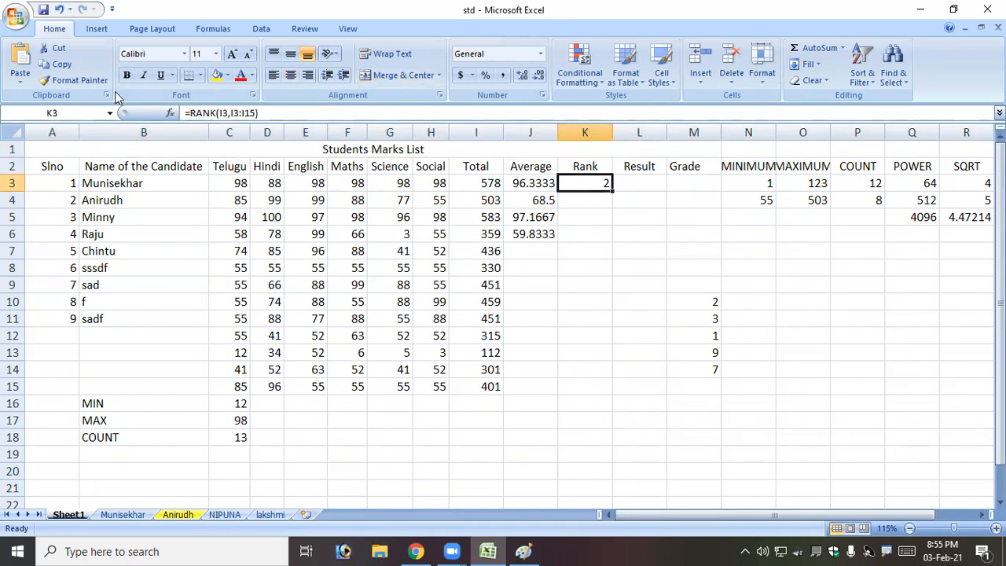
pyautogui.click(231, 113)
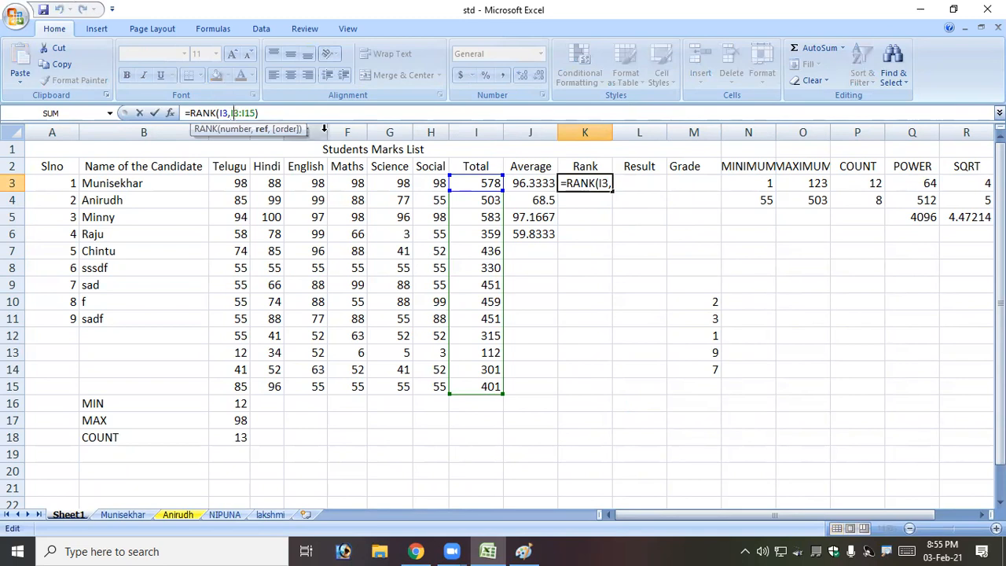
pyautogui.press('Right')
pyautogui.write('$')
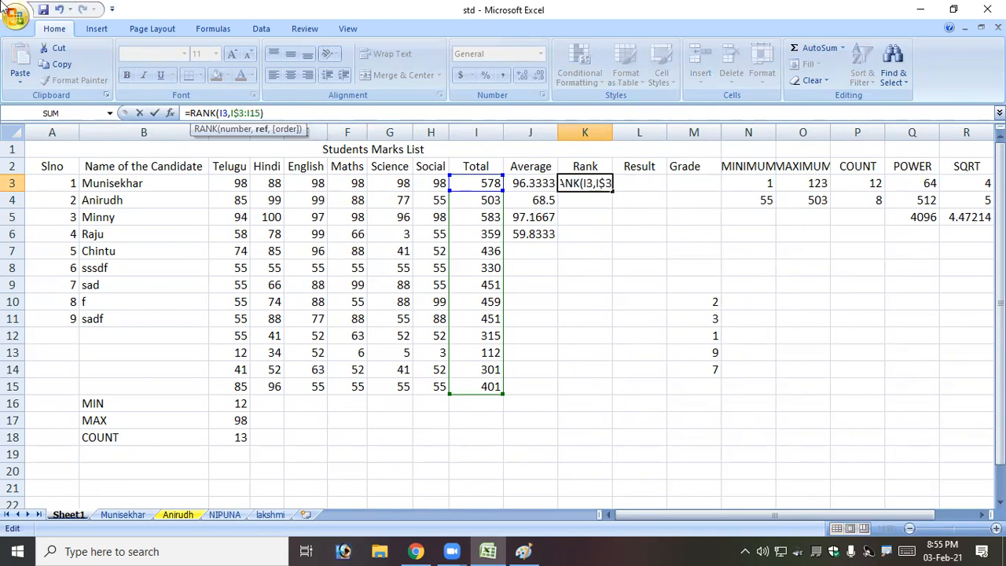
pyautogui.click(250, 113)
pyautogui.write('$')
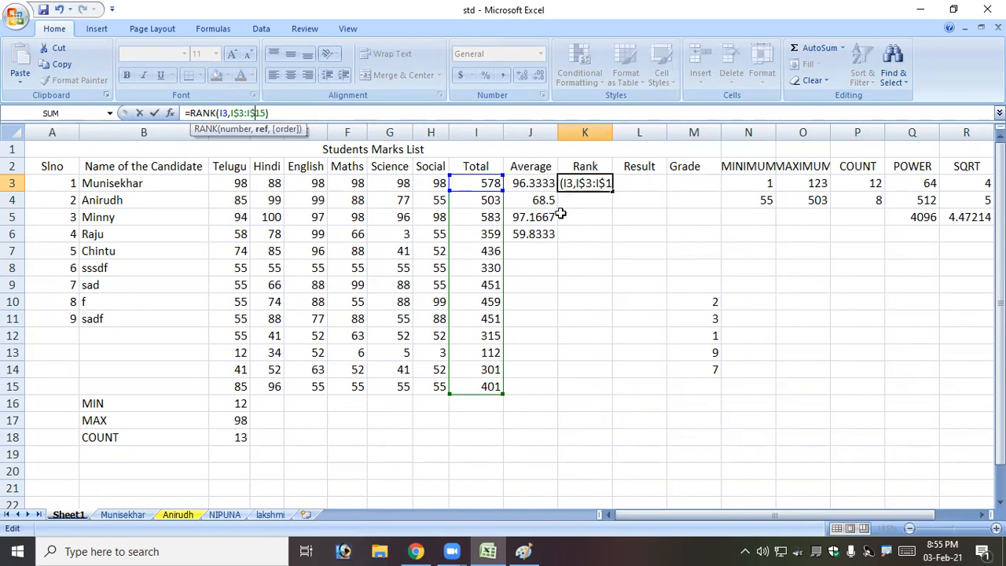
pyautogui.press('Return')
pyautogui.click(580, 186)
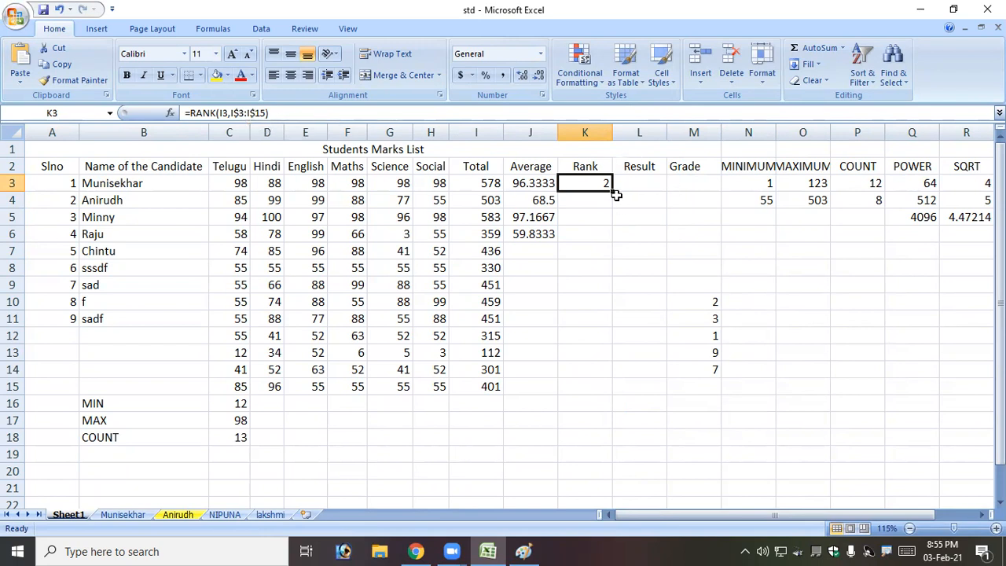
pyautogui.moveTo(614, 192); pyautogui.dragTo(605, 391)
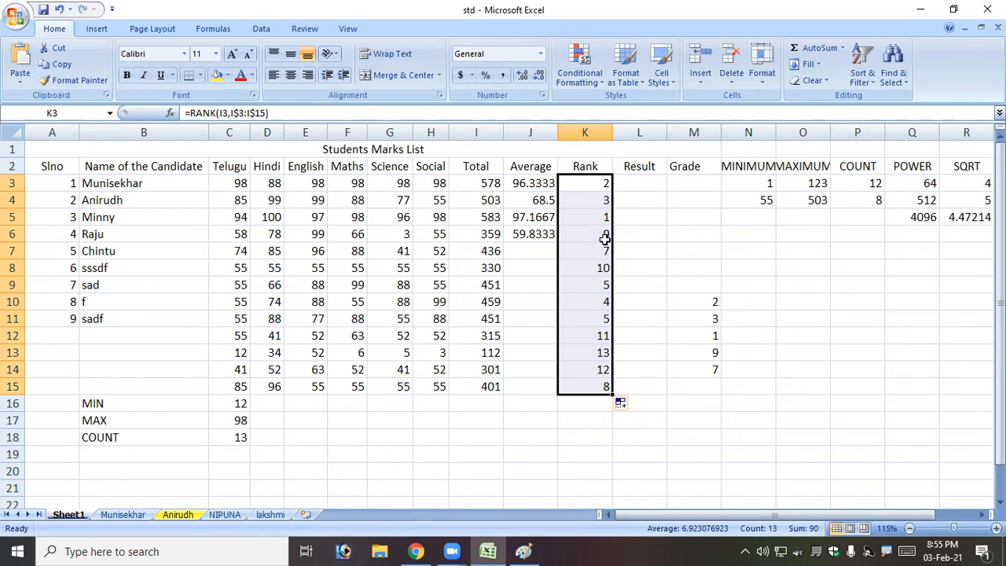
# Step: Check the copied RANK formulas in K4 through K9 and in K11 for the fixed reference range
pyautogui.click(603, 201)
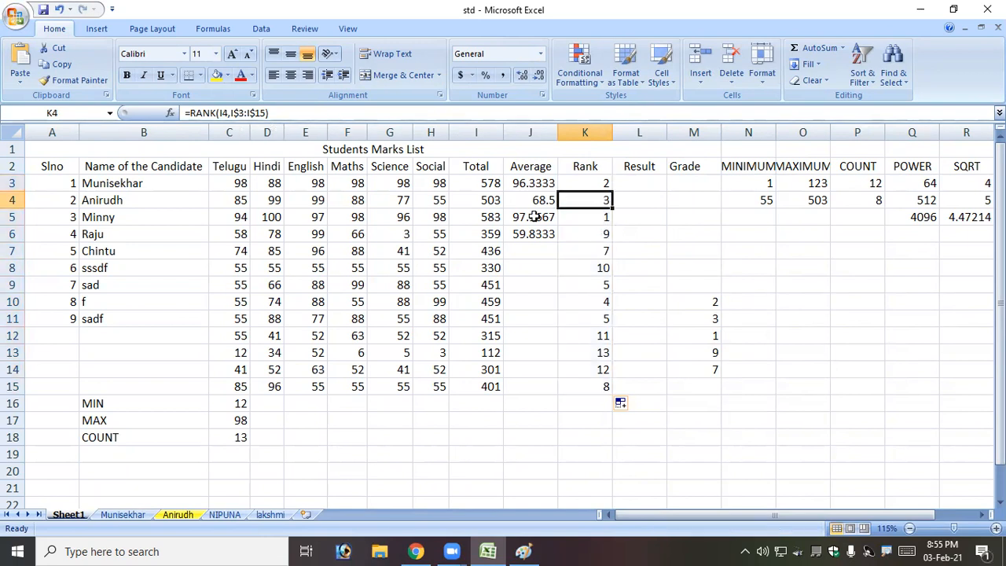
pyautogui.click(583, 218)
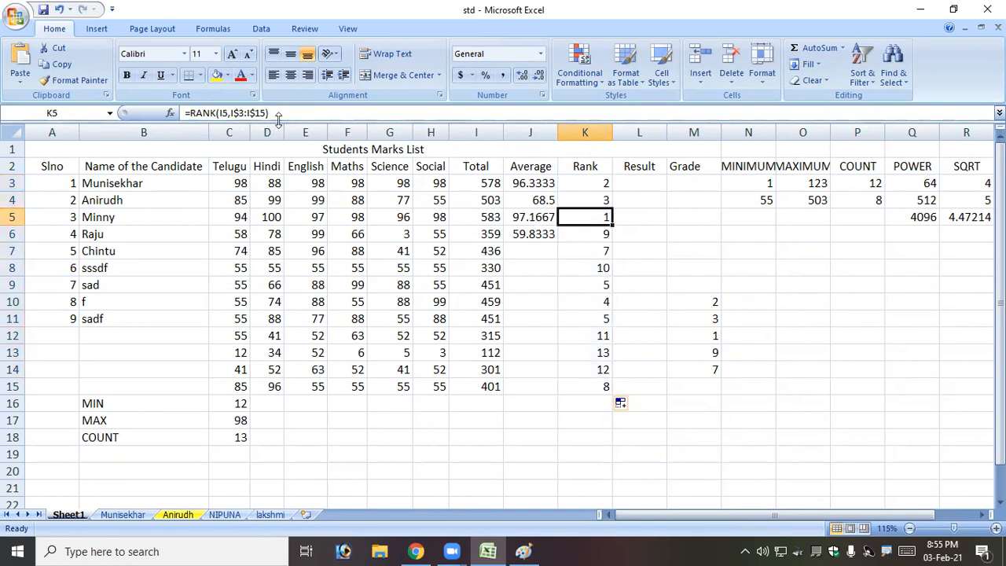
pyautogui.click(589, 233)
pyautogui.click(579, 255)
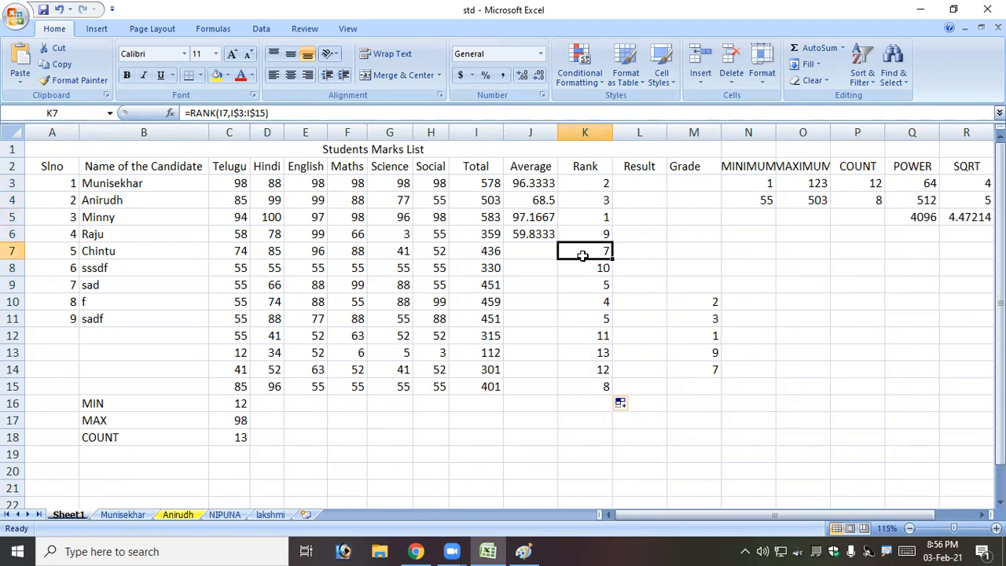
pyautogui.click(575, 271)
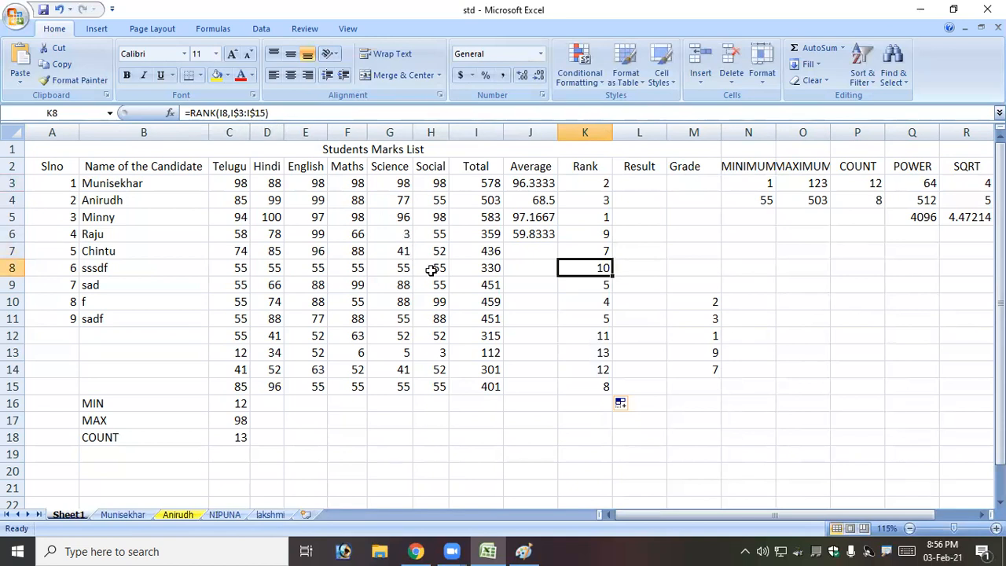
pyautogui.click(591, 282)
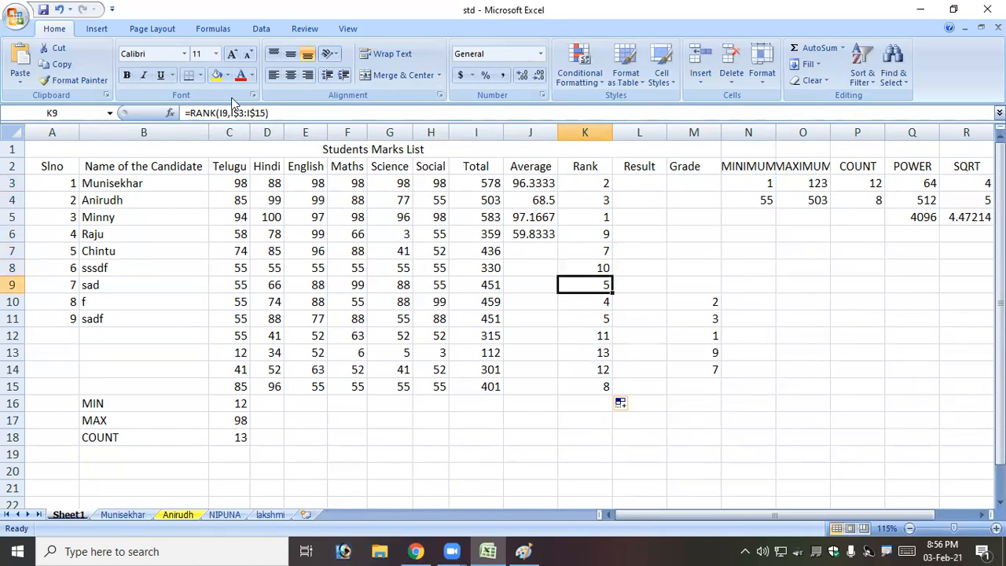
pyautogui.click(587, 315)
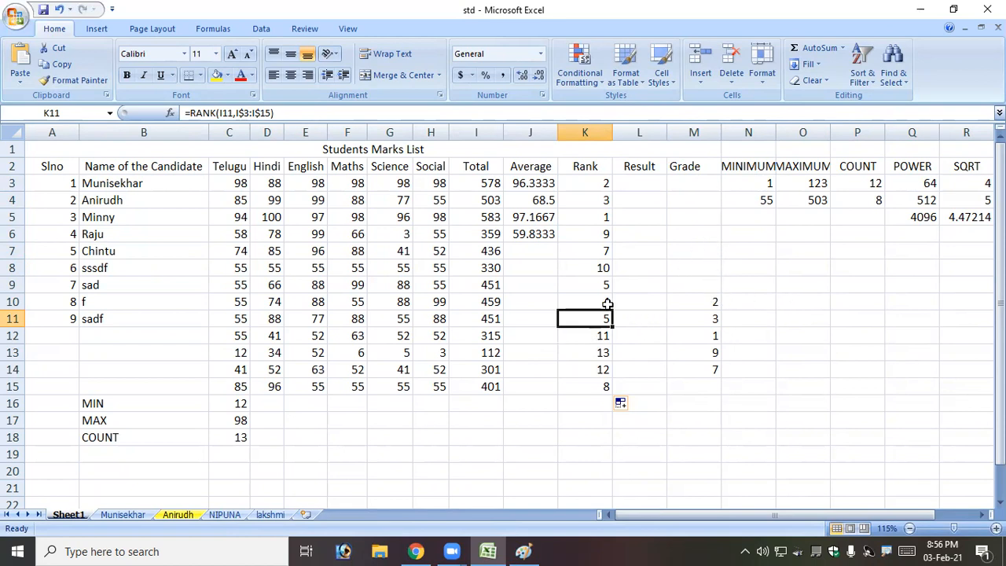
# Step: Clear the reference ranks in M10:N14 and the MIN, MAX and COUNT rows in B16:C19
pyautogui.moveTo(705, 301); pyautogui.dragTo(721, 367)
pyautogui.press('Delete')
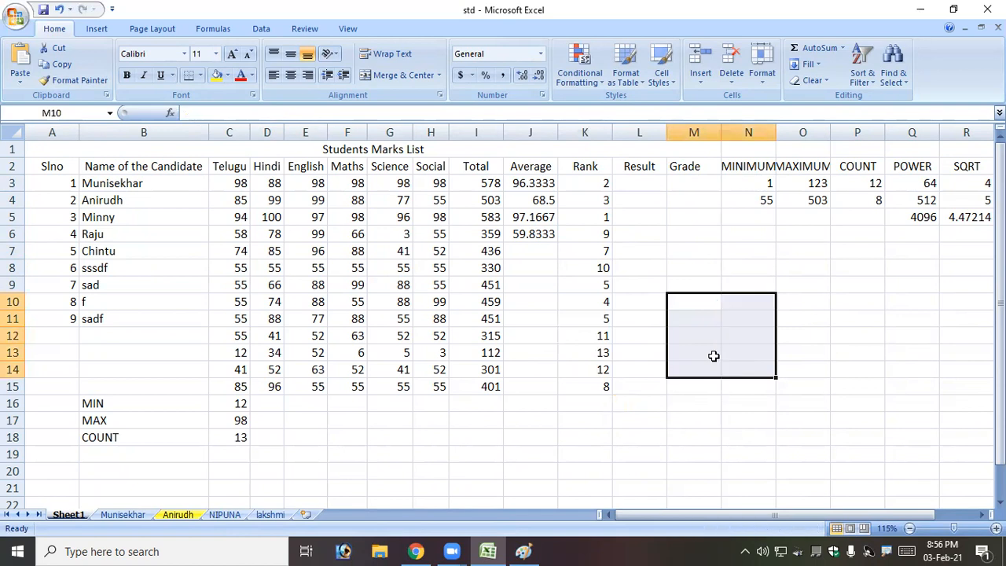
pyautogui.click(597, 474)
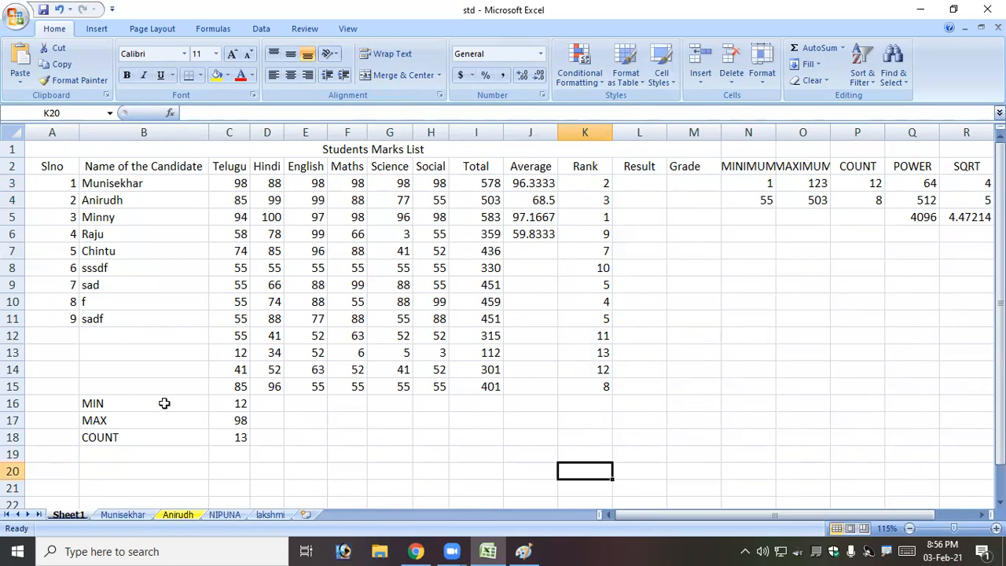
pyautogui.moveTo(89, 403); pyautogui.dragTo(248, 458)
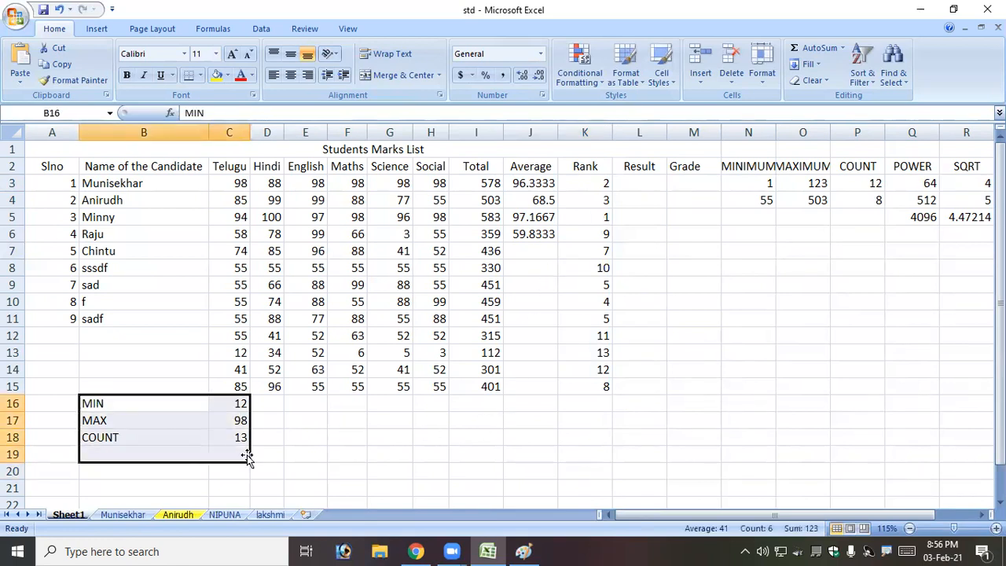
pyautogui.press('Delete')
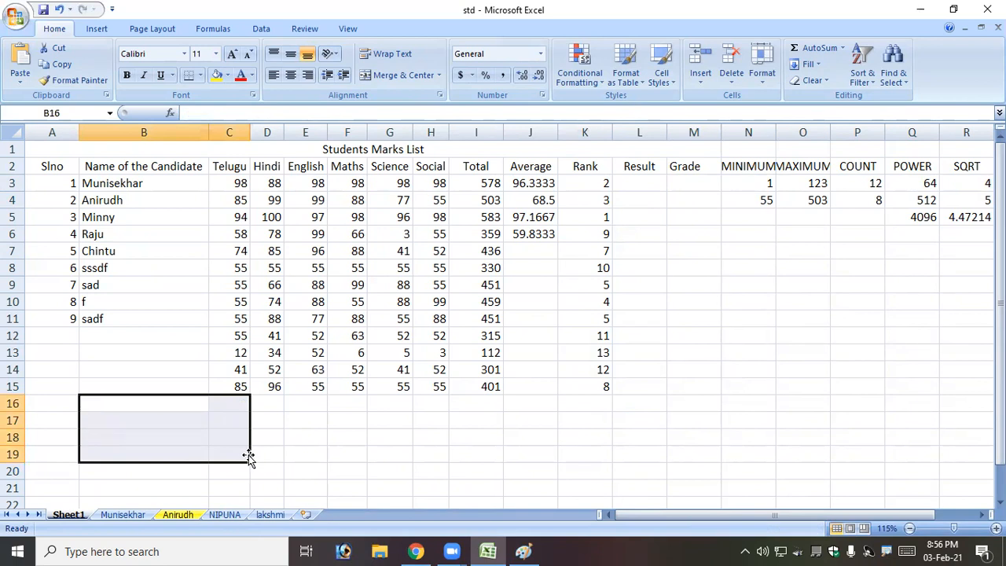
# Step: Enter the subject names Tel, Hindi and English in I17:I19 below the totals
pyautogui.click(253, 198)
pyautogui.click(242, 168)
pyautogui.click(483, 454)
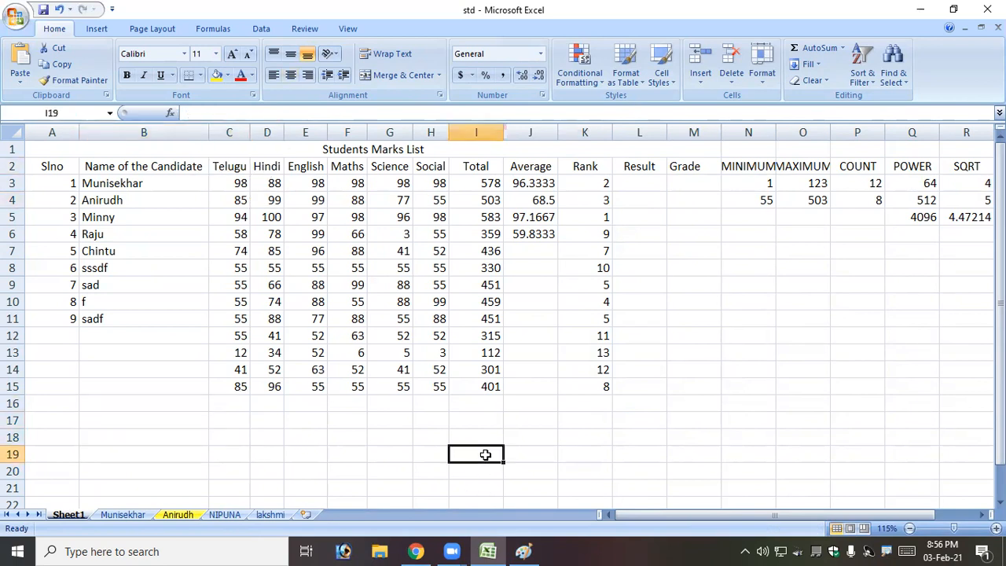
pyautogui.press('Up')
pyautogui.press('Up')
pyautogui.write('T')
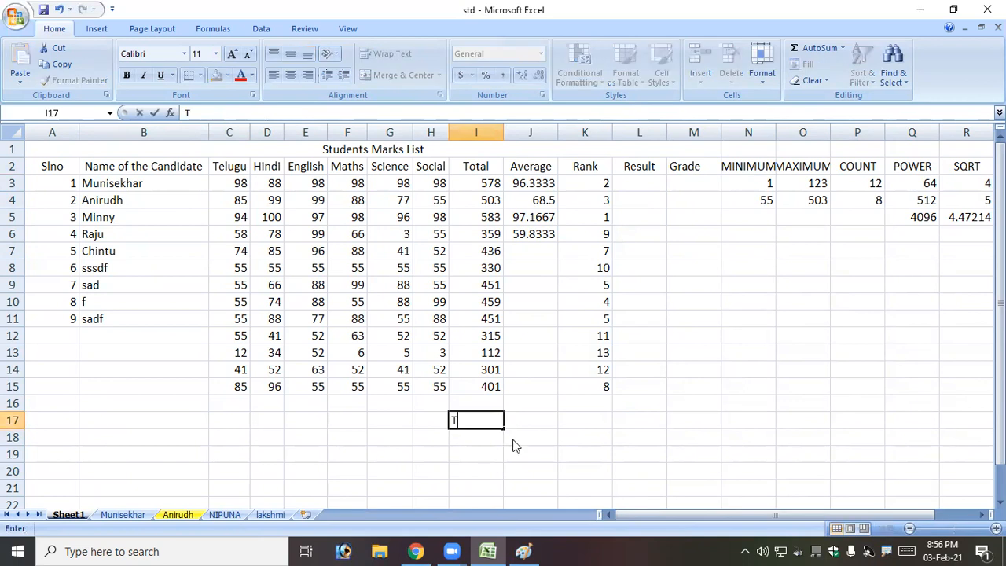
pyautogui.write('el')
pyautogui.press('Return')
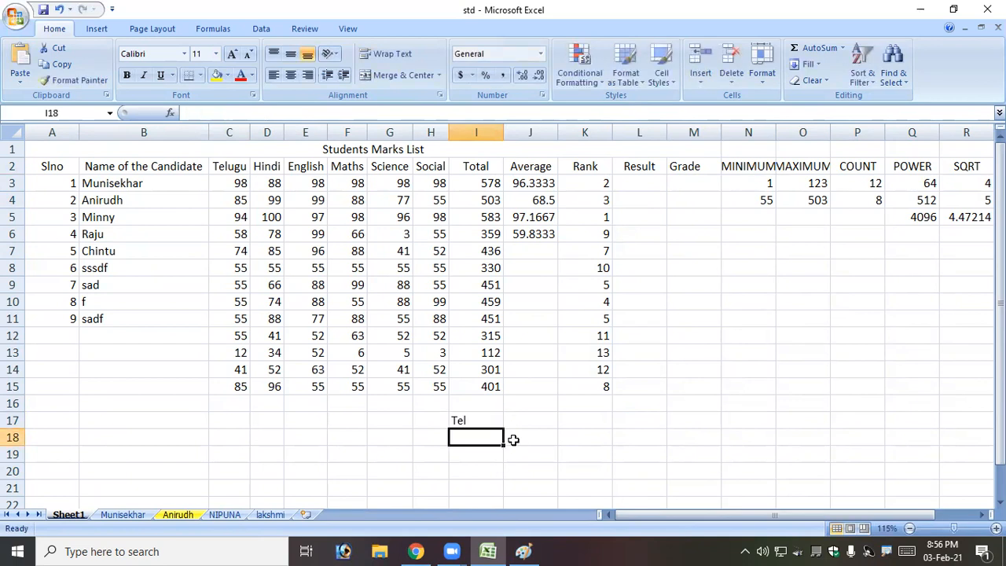
pyautogui.write('Hindi')
pyautogui.press('Return')
pyautogui.write('English')
pyautogui.press('Return')
# Step: Continue the subject list with Maths, Science and Social in I20:I22
pyautogui.write('M')
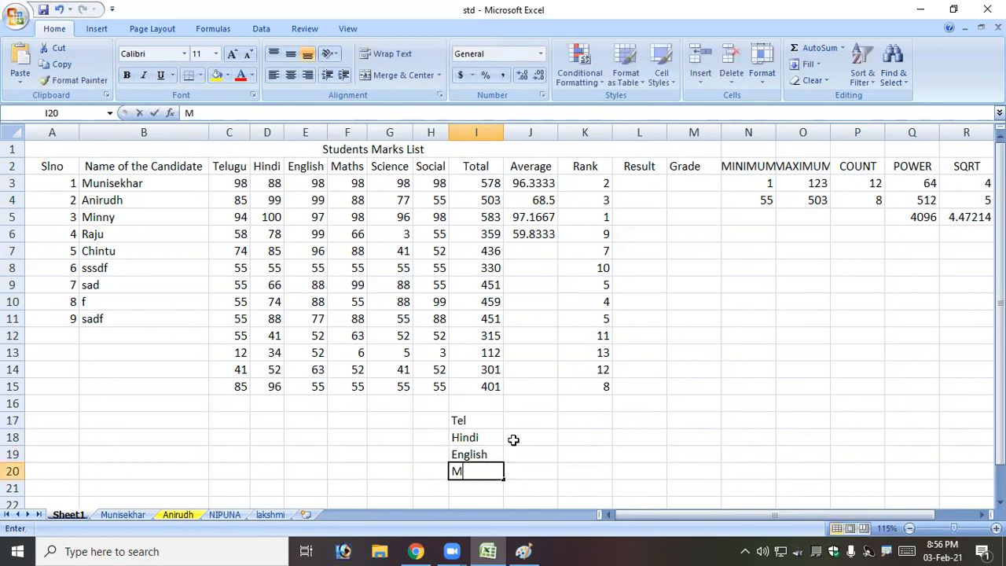
pyautogui.write('aths')
pyautogui.press('Return')
pyautogui.write('Science')
pyautogui.press('Return')
pyautogui.write('Social')
pyautogui.press('Return')
# Step: Enter the heading Sub in I16 above the subject list
pyautogui.press('Up')
pyautogui.press('Up')
pyautogui.press('Up')
pyautogui.press('Up')
pyautogui.press('Up')
pyautogui.press('Up')
pyautogui.press('Up')
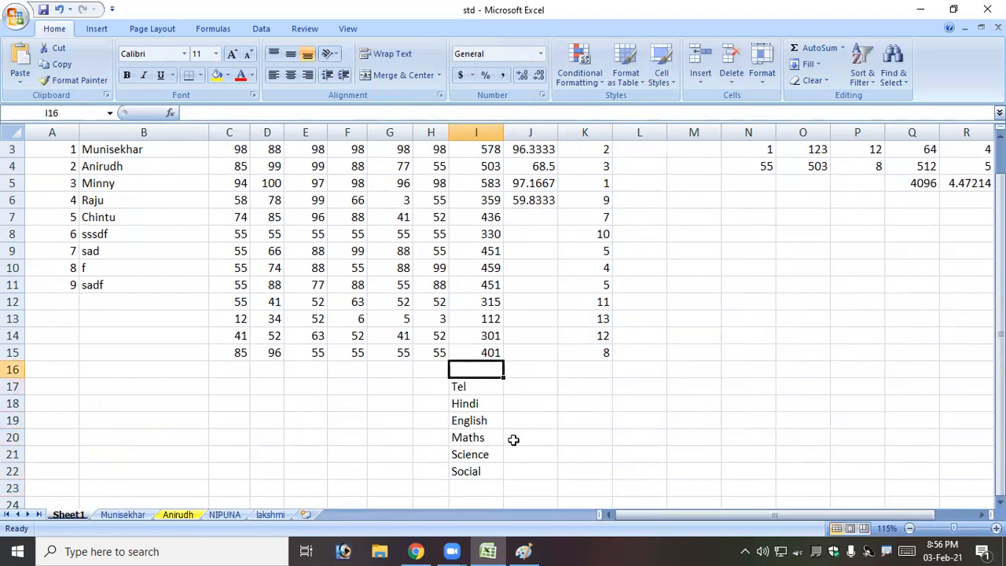
pyautogui.write('Sub')
pyautogui.press('Tab')
pyautogui.write('P')
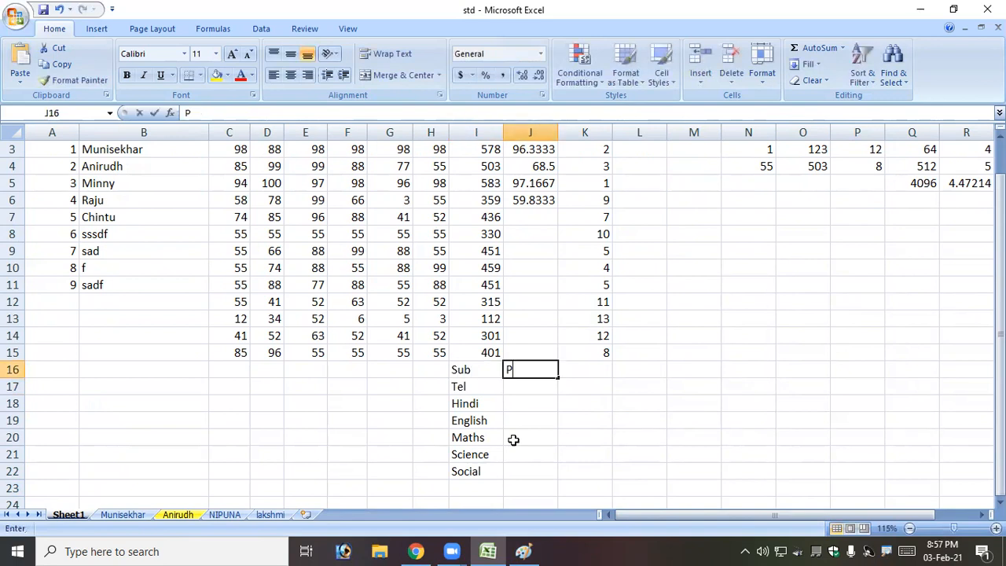
pyautogui.write('ass')
pyautogui.press('Tab')
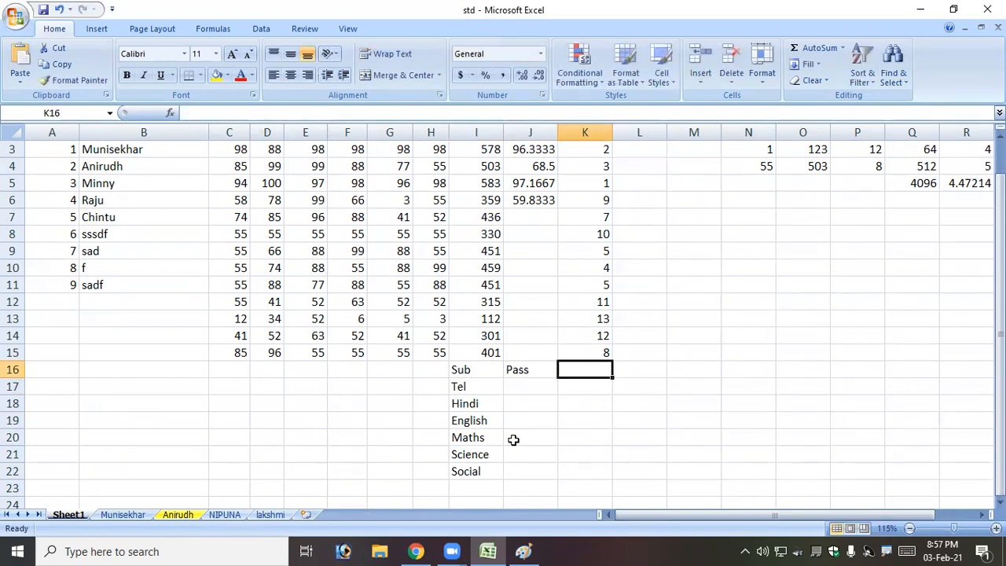
pyautogui.press('Left')
# Step: Enter the headings Max in J16 and Pass in K16
pyautogui.write('Max')
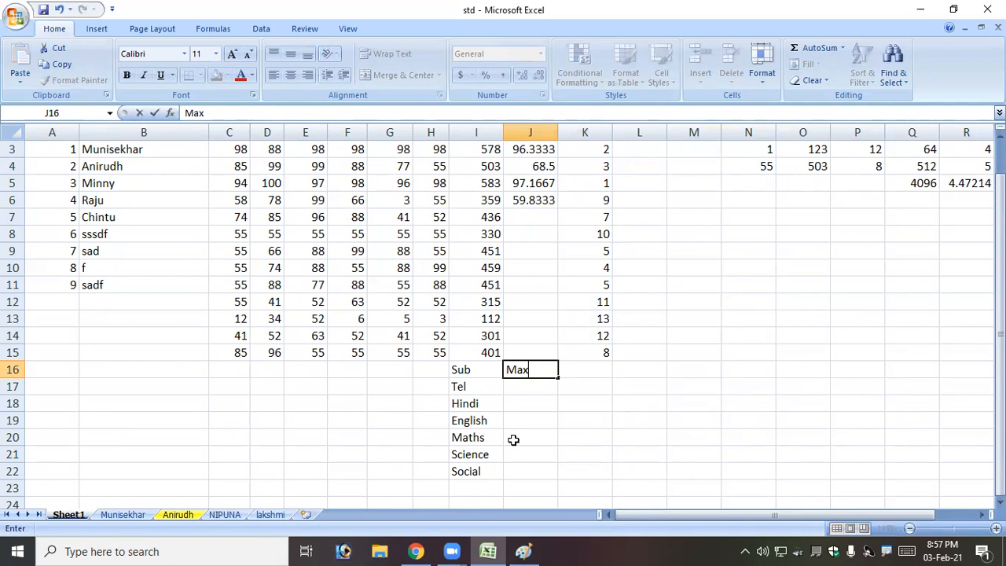
pyautogui.press('Tab')
pyautogui.write('Pass')
pyautogui.press('Return')
# Step: Enter maximum 100 and pass mark 35 for Tel, and maximum 100 and pass mark 20 for Hindi
pyautogui.write('100')
pyautogui.press('Tab')
pyautogui.write('35')
pyautogui.press('Return')
pyautogui.write('100')
pyautogui.press('Tab')
pyautogui.write('20')
pyautogui.press('Return')
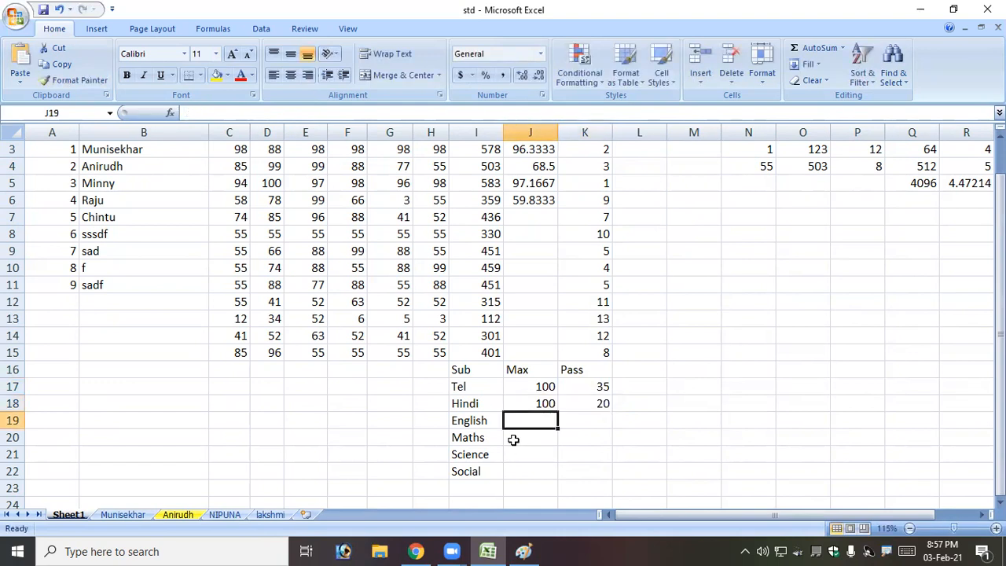
# Step: Enter maximum 100 and pass mark 35 for both English and Maths in J19:K20
pyautogui.press('Up')
pyautogui.press('Right')
pyautogui.press('Left')
pyautogui.press('Down')
pyautogui.write('100')
pyautogui.press('Tab')
pyautogui.write('35')
pyautogui.press('Return')
pyautogui.write('100')
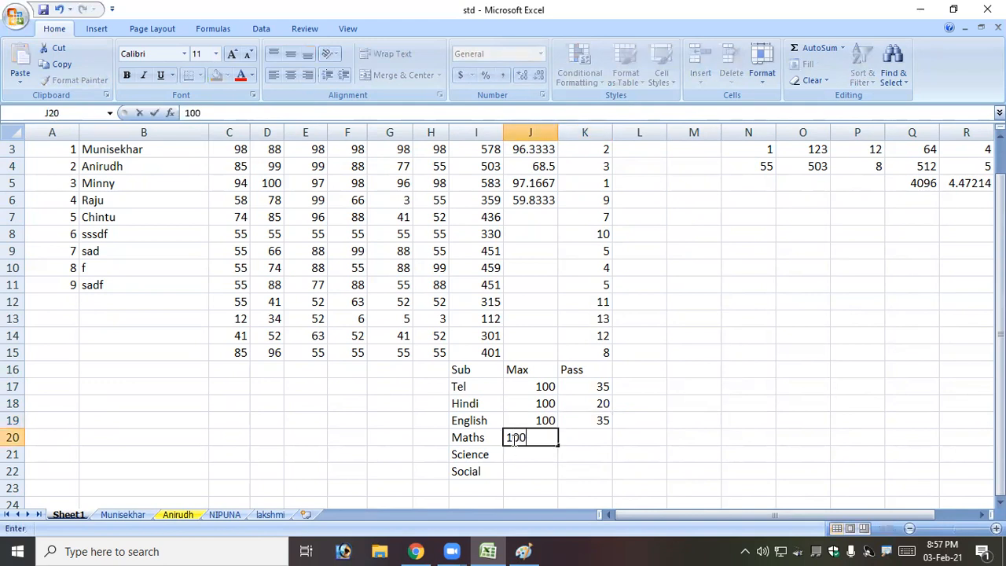
pyautogui.press('Tab')
pyautogui.write('35')
pyautogui.press('Return')
# Step: Enter maximum 100 and pass mark 35 for both Science and Social in J21:K22
pyautogui.write('10')
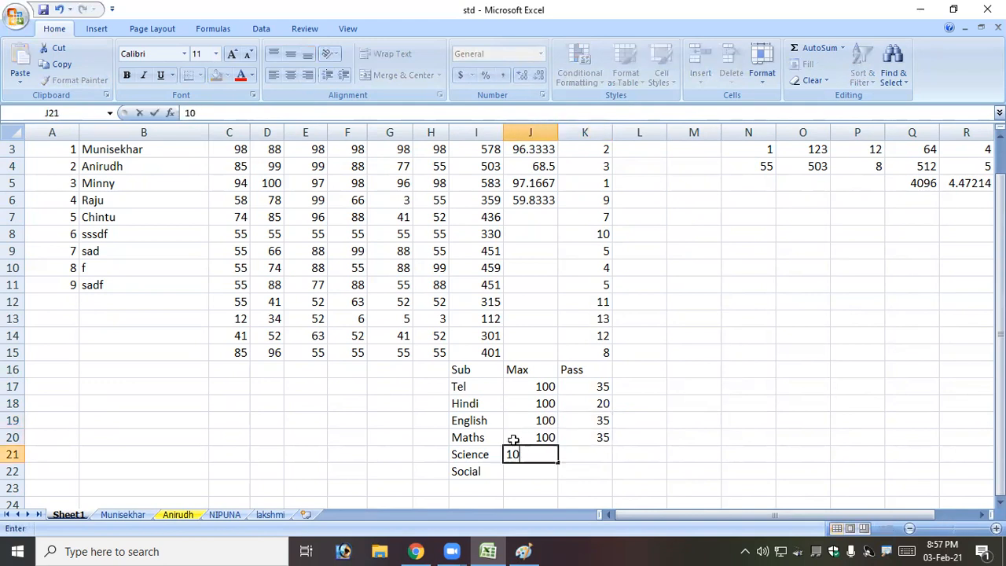
pyautogui.write('0')
pyautogui.press('Tab')
pyautogui.write('35')
pyautogui.press('Return')
pyautogui.write('100')
pyautogui.press('Tab')
pyautogui.write('35')
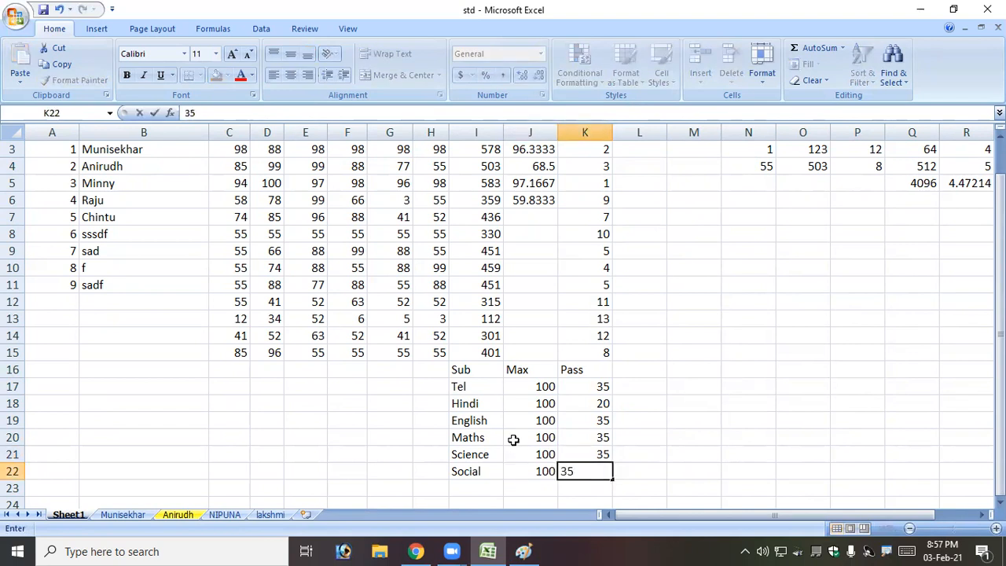
pyautogui.press('Return')
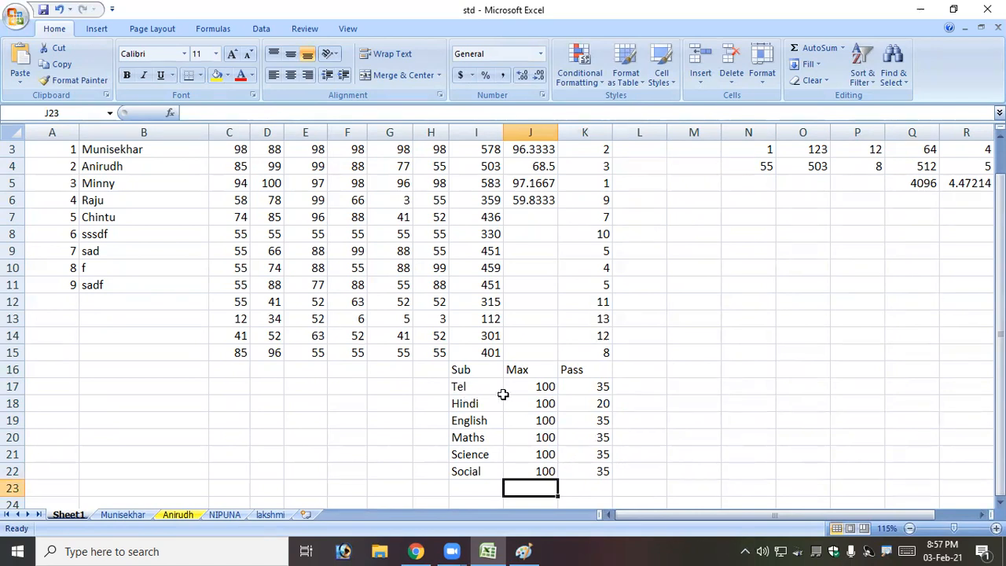
# Step: Enter the pass conditions >=35 for Tel in L17 and >=20 for Hindi in L18
pyautogui.moveTo(540, 387); pyautogui.dragTo(542, 472)
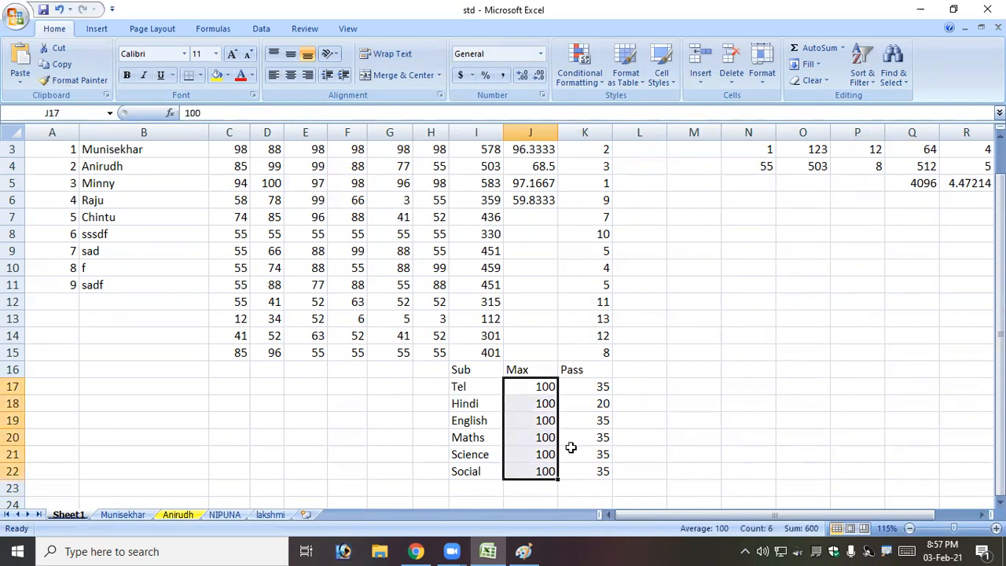
pyautogui.click(588, 400)
pyautogui.moveTo(587, 384); pyautogui.dragTo(596, 437)
pyautogui.click(647, 387)
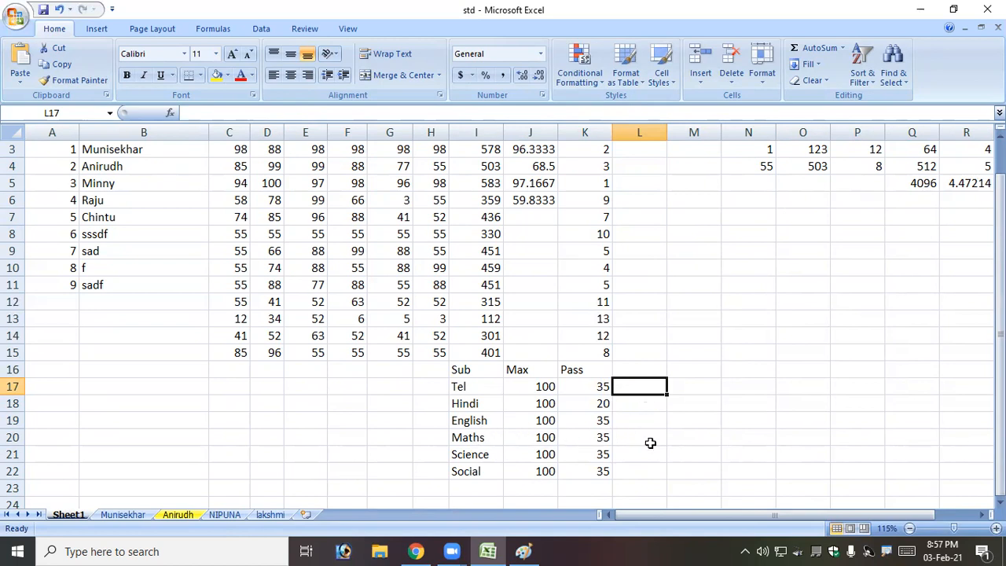
pyautogui.click(599, 386)
pyautogui.moveTo(600, 386); pyautogui.dragTo(595, 472)
pyautogui.click(634, 389)
pyautogui.write('>=35')
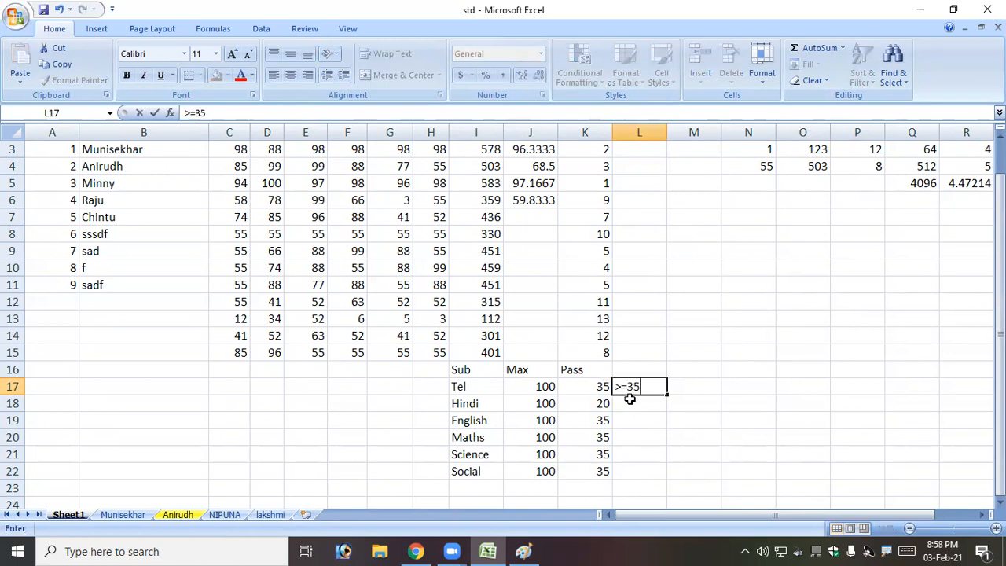
pyautogui.press('Return')
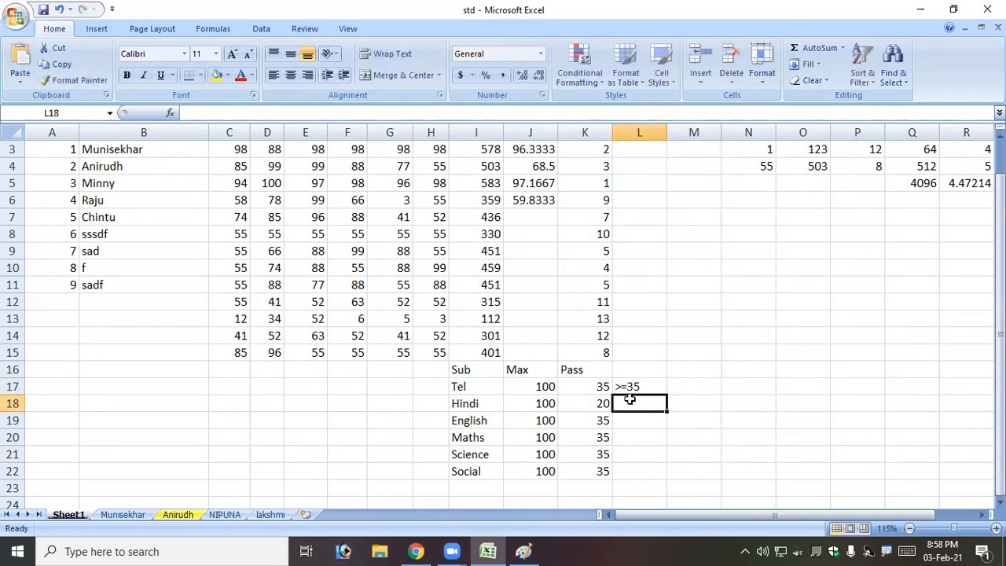
pyautogui.write('>=20')
pyautogui.press('Return')
# Step: Enter the pass condition >=35 for English in L19 and for Maths in L20
pyautogui.write('>=')
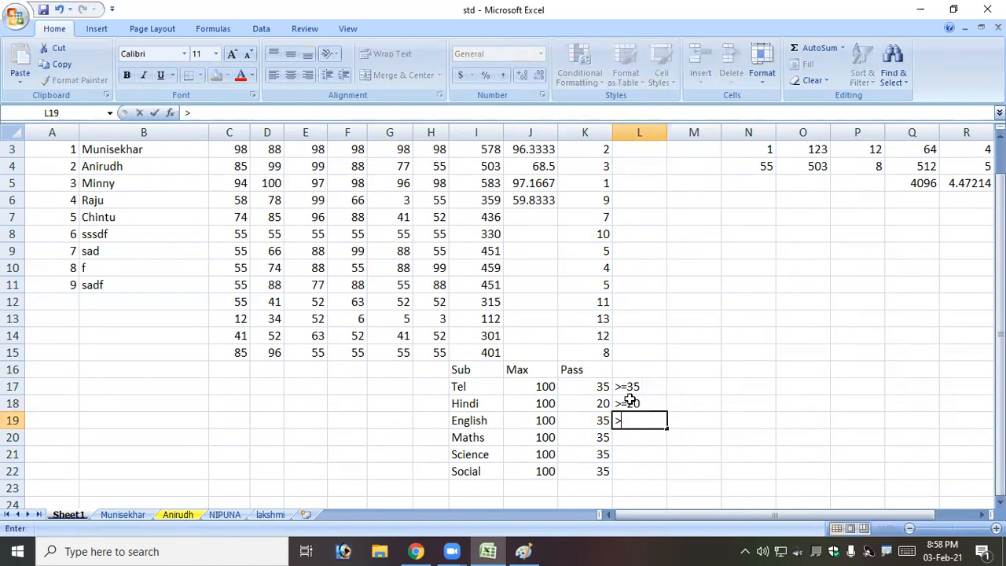
pyautogui.write('2')
pyautogui.press('BackSpace')
pyautogui.write('35')
pyautogui.press('Return')
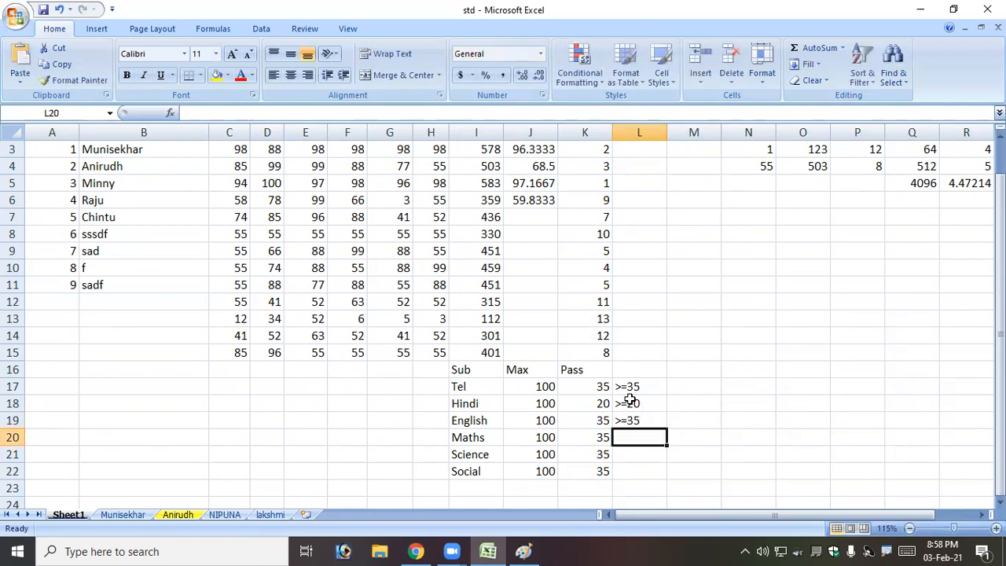
pyautogui.write('>=35')
pyautogui.press('Return')
# Step: Enter the pass condition >=35 for Science in L21 and for Social in L22
pyautogui.write('>')
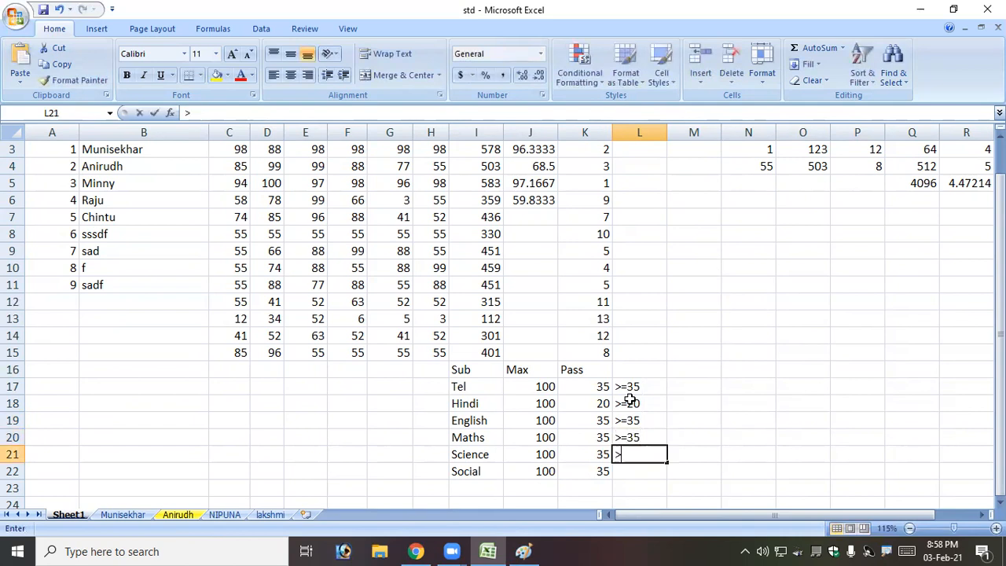
pyautogui.write('=35')
pyautogui.press('Return')
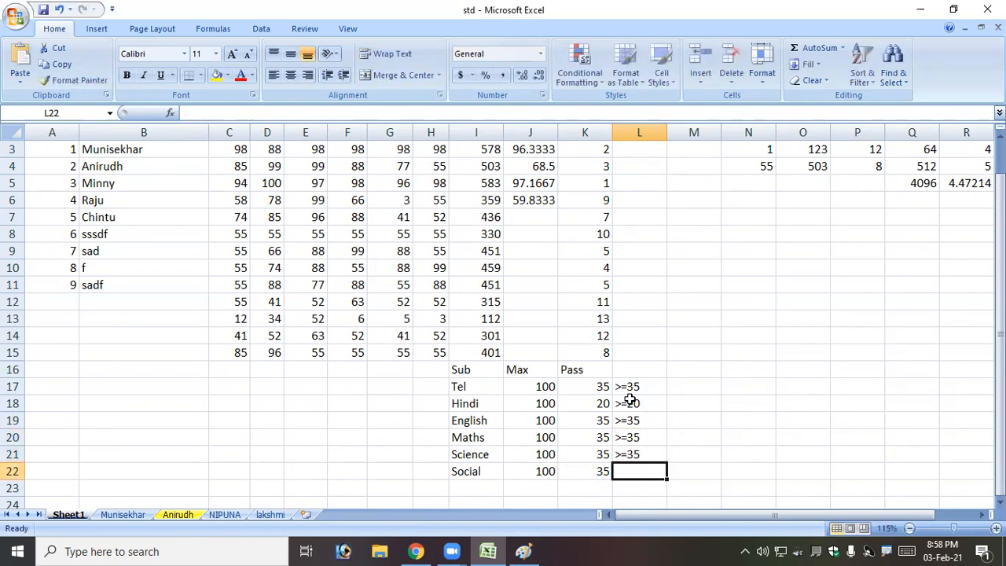
pyautogui.write('>=35')
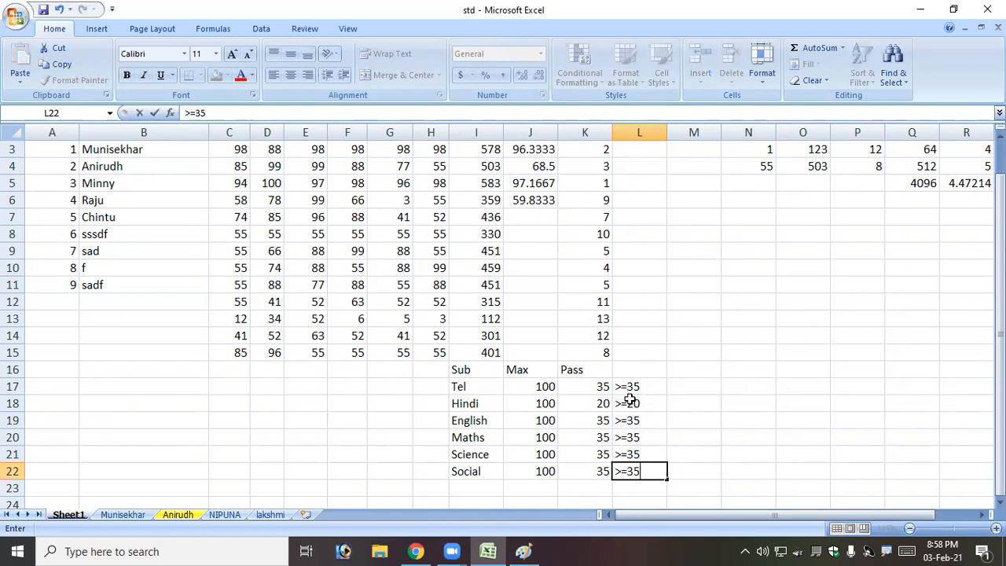
pyautogui.press('Return')
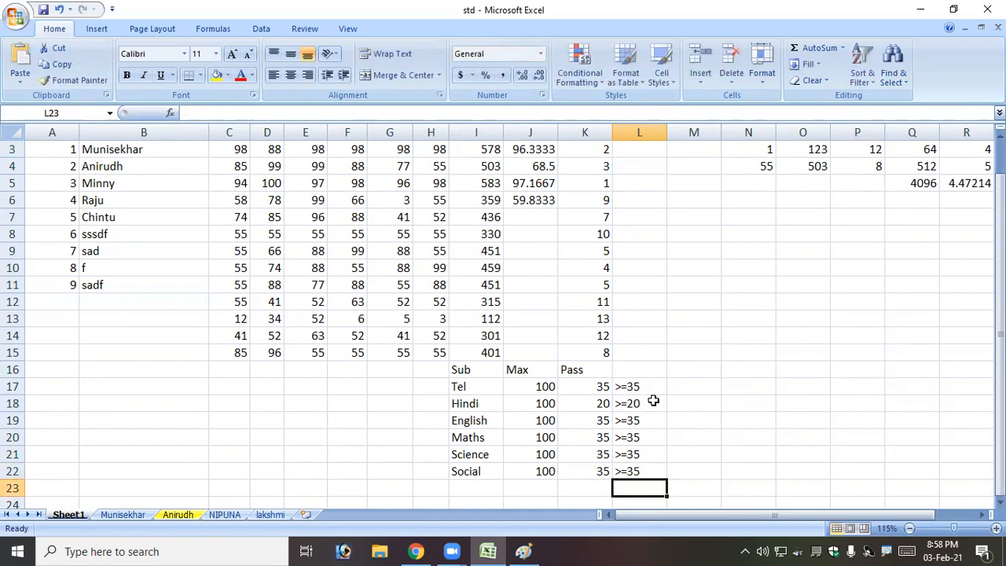
# Step: Enter PASS in M22 beside the list of pass conditions
pyautogui.moveTo(629, 388); pyautogui.dragTo(657, 466)
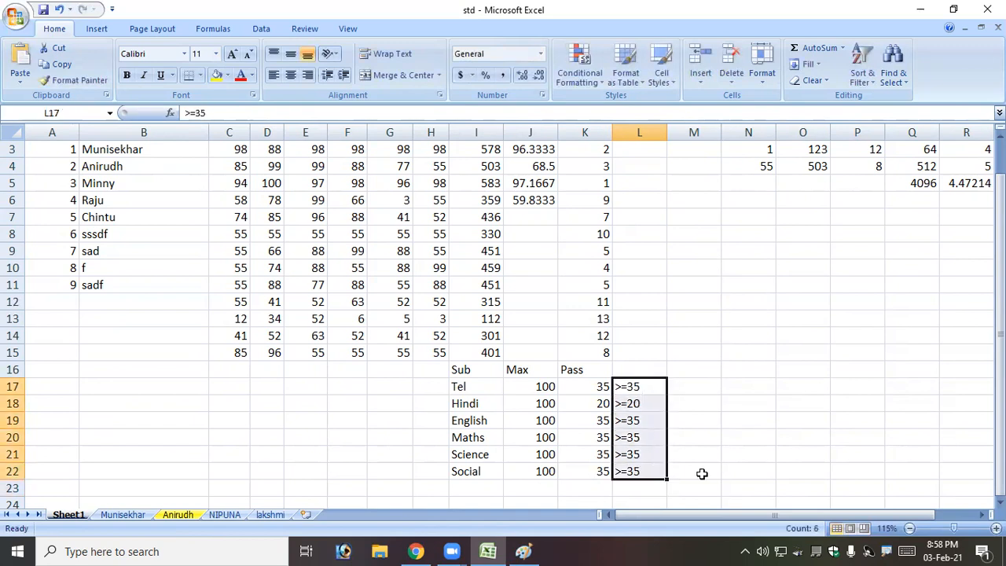
pyautogui.click(702, 473)
pyautogui.write('PASS')
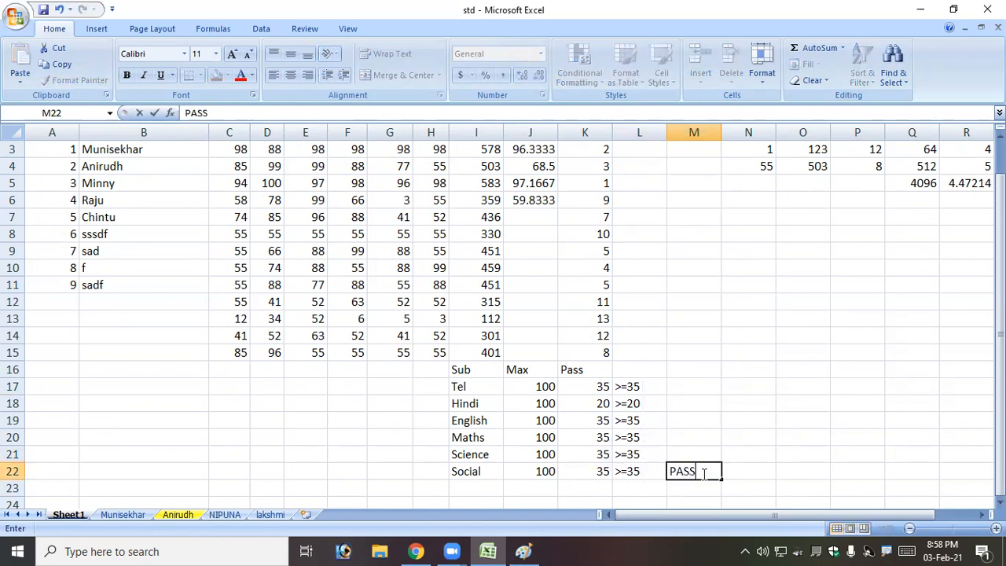
pyautogui.press('Return')
# Step: Enter FAIL in M17 on the Tel row of the pass-condition table
pyautogui.press('Left')
pyautogui.press('Up')
pyautogui.press('Left')
pyautogui.press('Up')
pyautogui.press('Up')
pyautogui.press('Up')
pyautogui.press('Up')
pyautogui.press('Up')
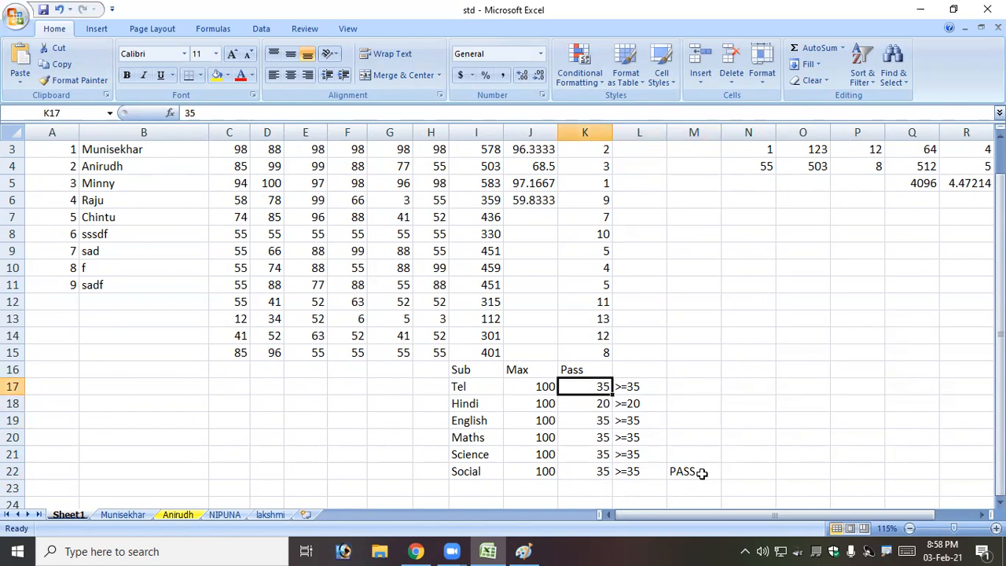
pyautogui.press('Right')
pyautogui.press('Right')
pyautogui.press('Left')
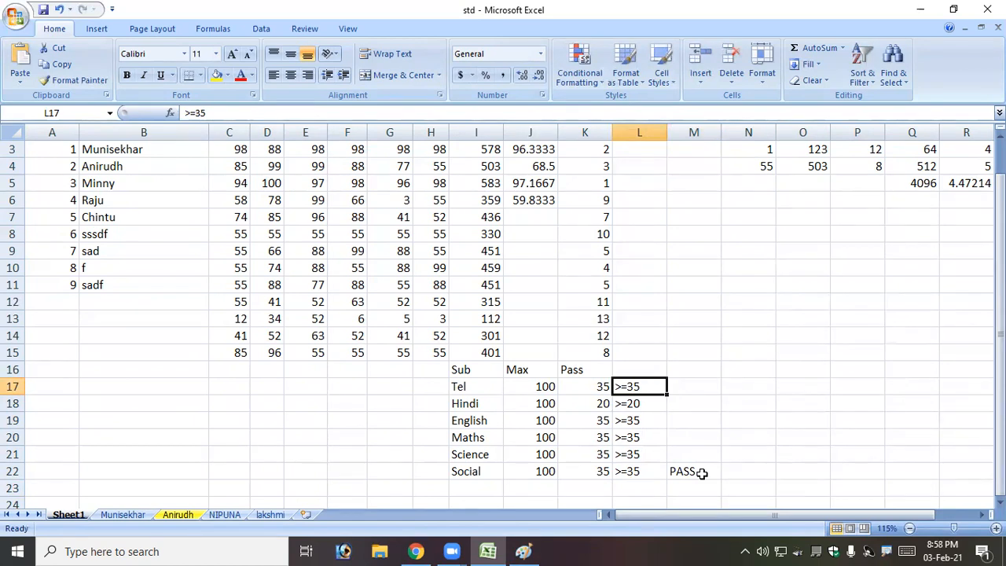
pyautogui.press('Right')
pyautogui.press('Left')
pyautogui.press('Right')
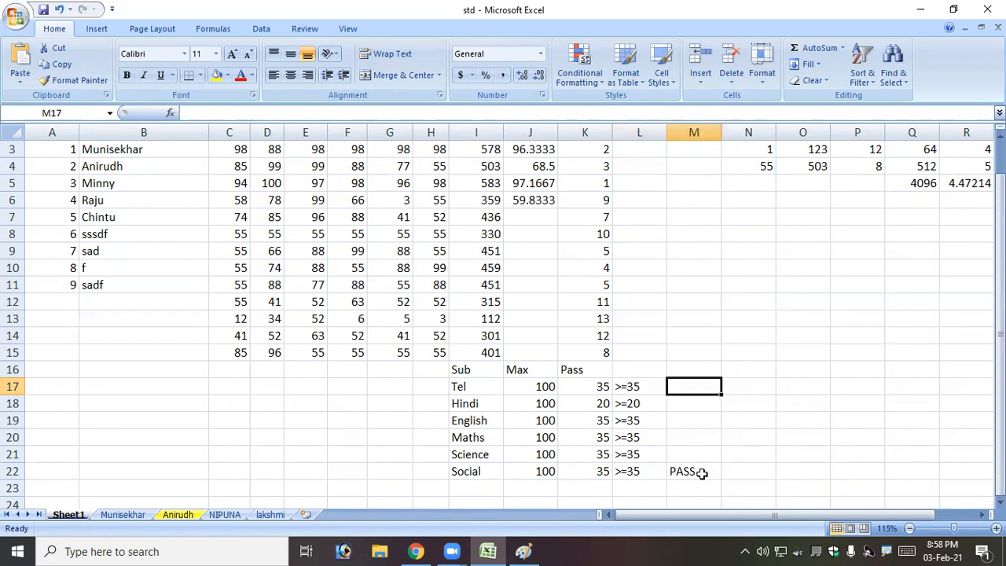
pyautogui.write('f')
pyautogui.press('BackSpace')
pyautogui.write('FAIL')
pyautogui.press('Return')
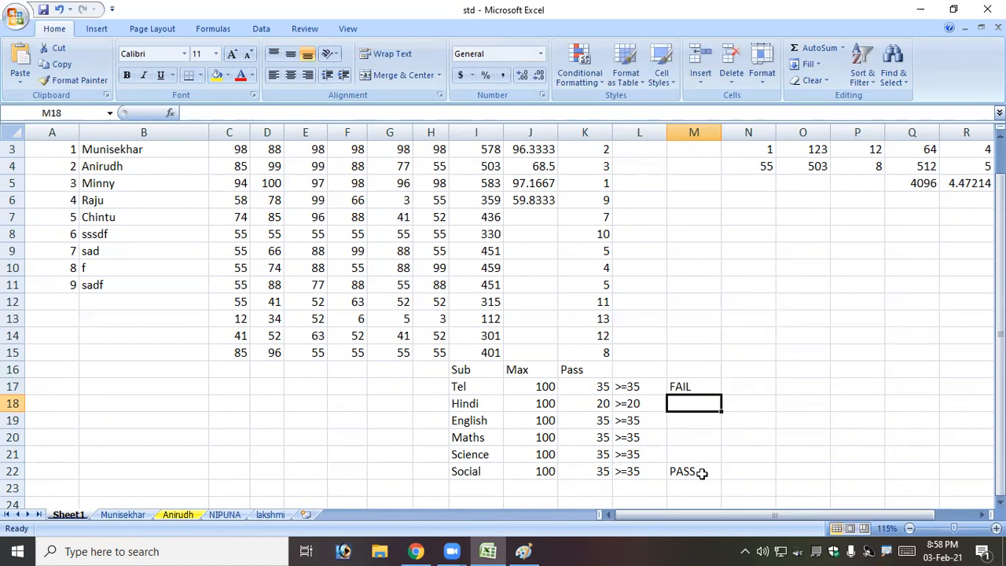
# Step: Begin the Result formula in L3 with an IF function whose logical test is a nested AND function
pyautogui.press('Up')
pyautogui.press('Up')
pyautogui.press('Up')
pyautogui.press('Up')
pyautogui.press('Up')
pyautogui.press('Up')
pyautogui.press('Up')
pyautogui.press('Up')
pyautogui.press('Up')
pyautogui.press('Up')
pyautogui.press('Up')
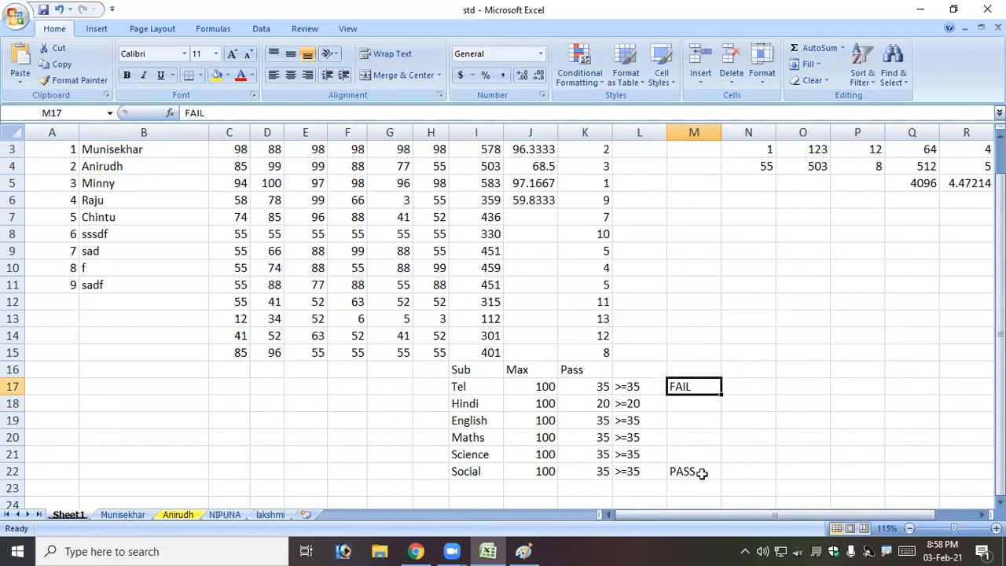
pyautogui.hotkey('ctrl', 'Home')
pyautogui.press('Down')
pyautogui.press('Down')
pyautogui.press('Left')
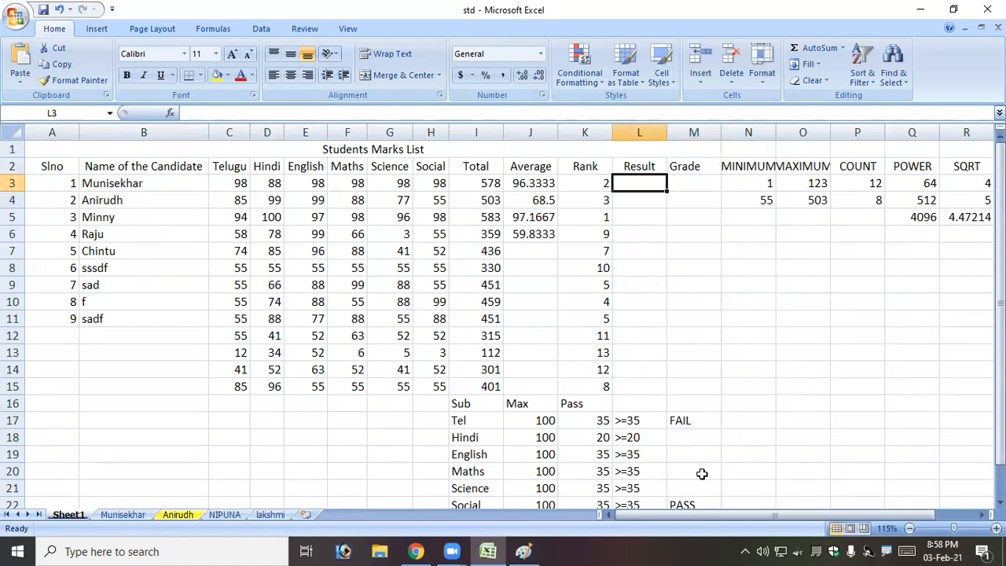
pyautogui.write('=')
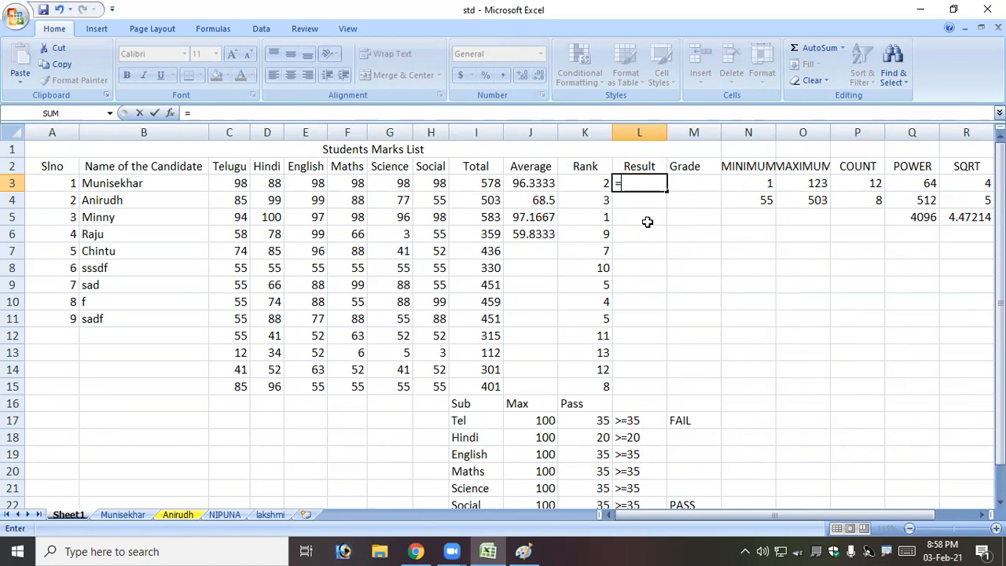
pyautogui.write('IF(')
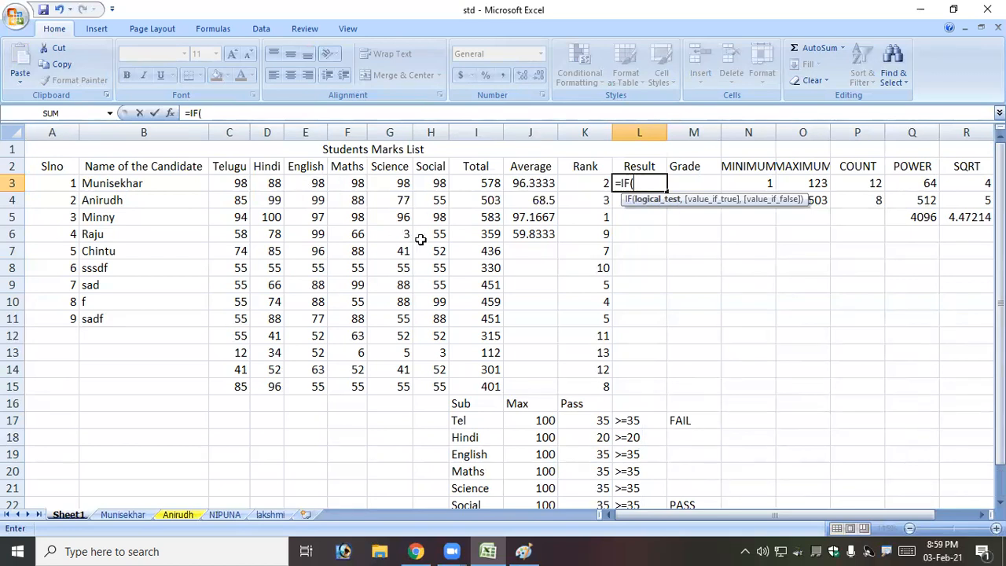
pyautogui.write('AND')
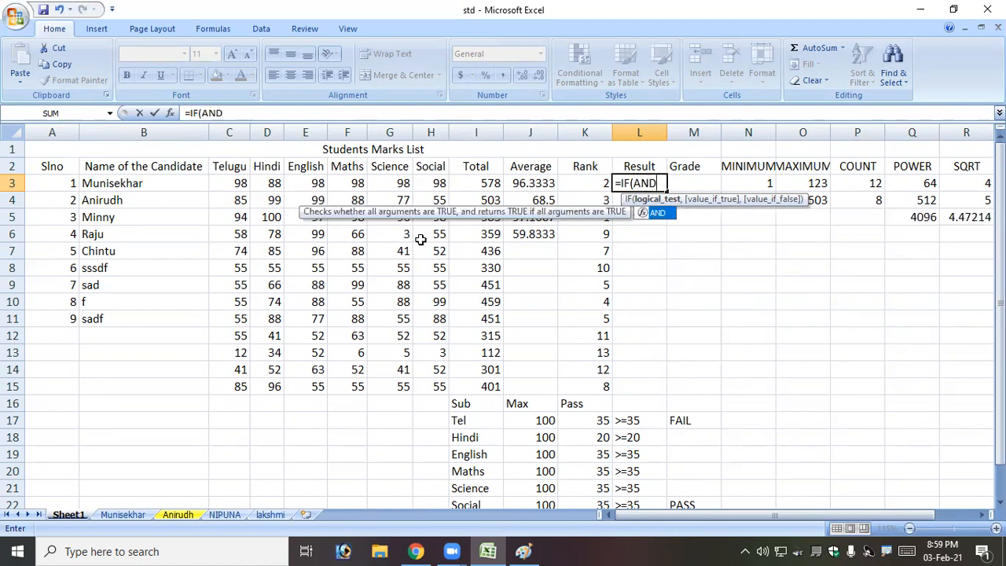
pyautogui.write('(')
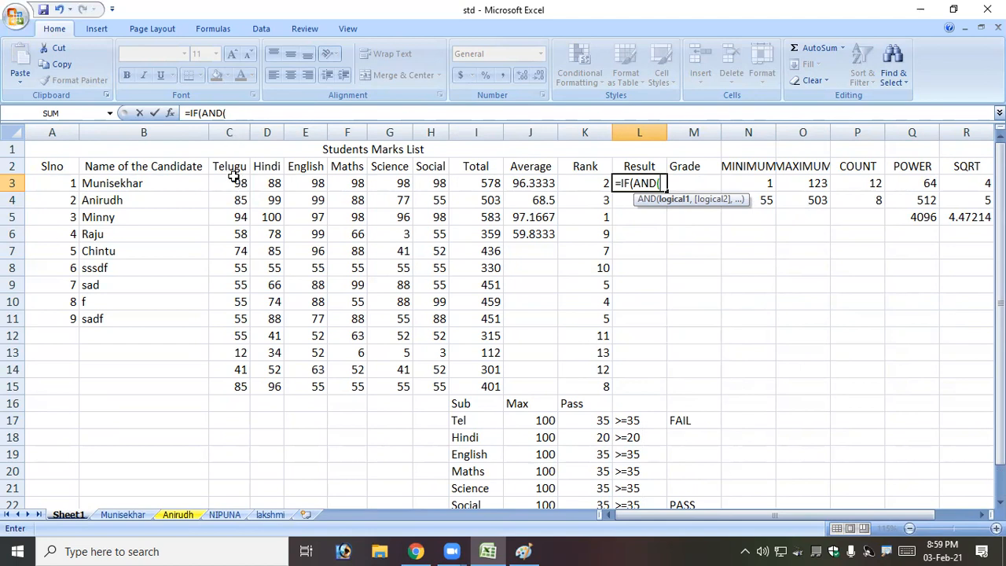
# Step: Add the Telugu, Hindi and English pass conditions C3>=35, D3>=20 and E3>=35 to the AND test
pyautogui.write('C')
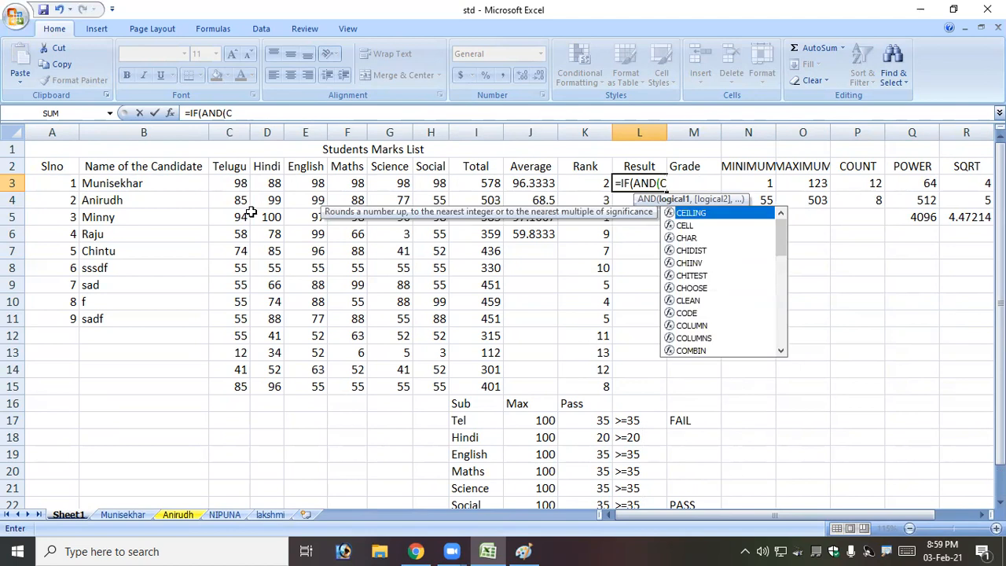
pyautogui.write('3>')
pyautogui.write('=4')
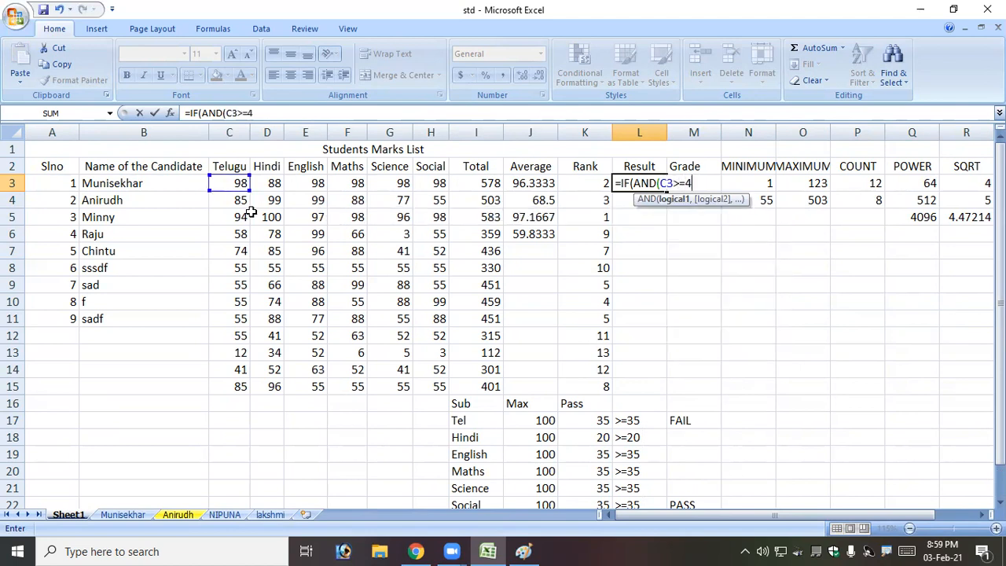
pyautogui.press('BackSpace')
pyautogui.write('35,')
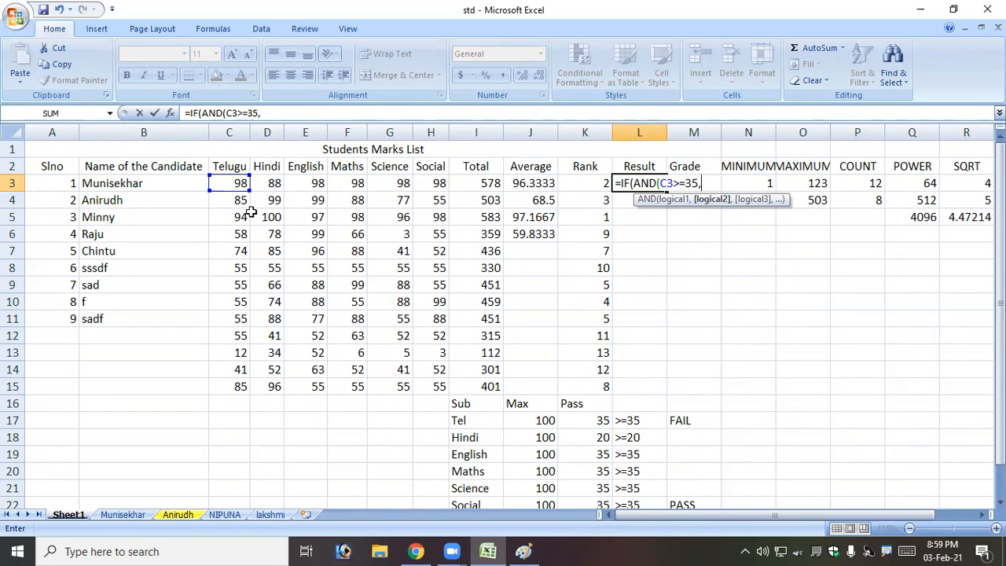
pyautogui.write('D3>')
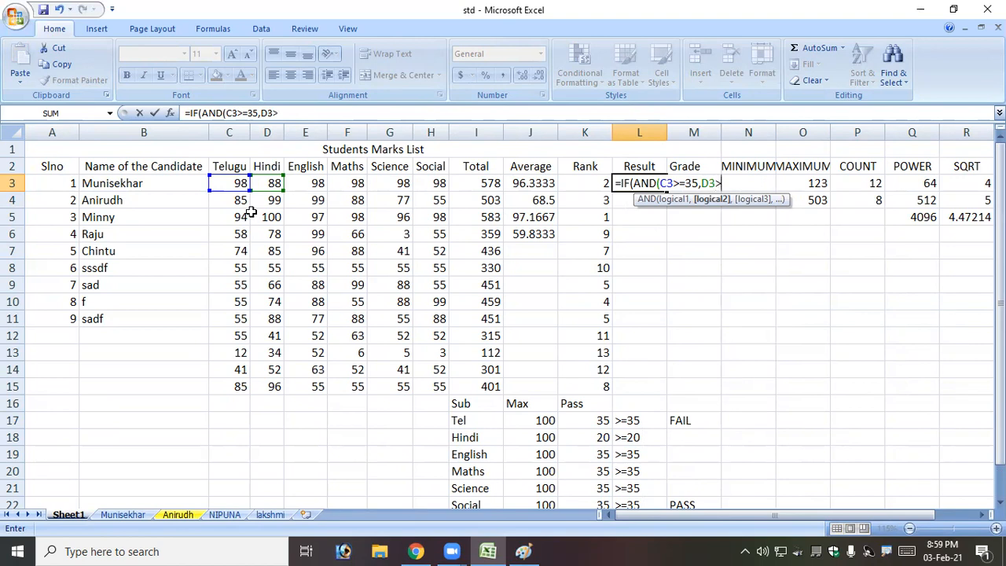
pyautogui.write('=20,E')
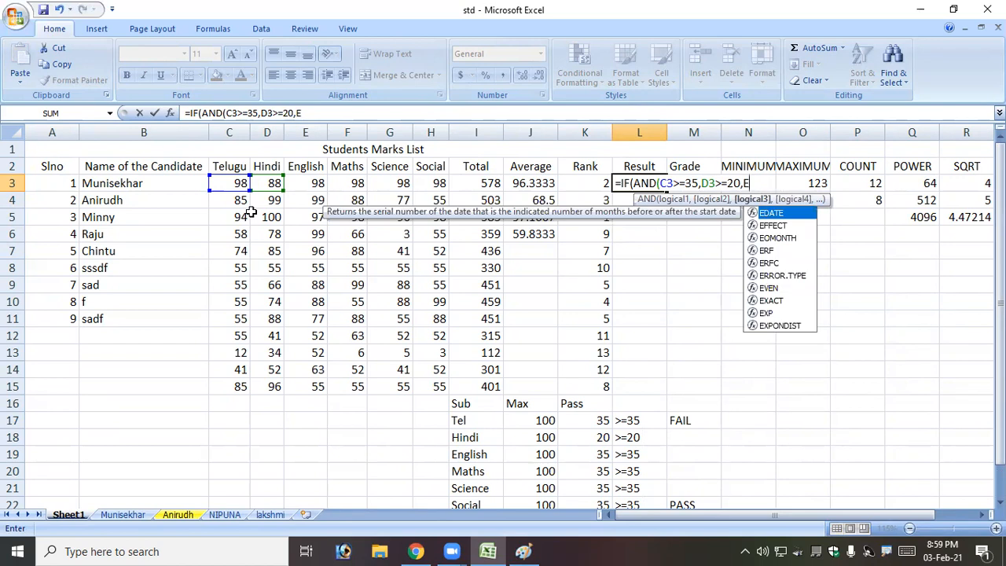
pyautogui.write('3>=35,')
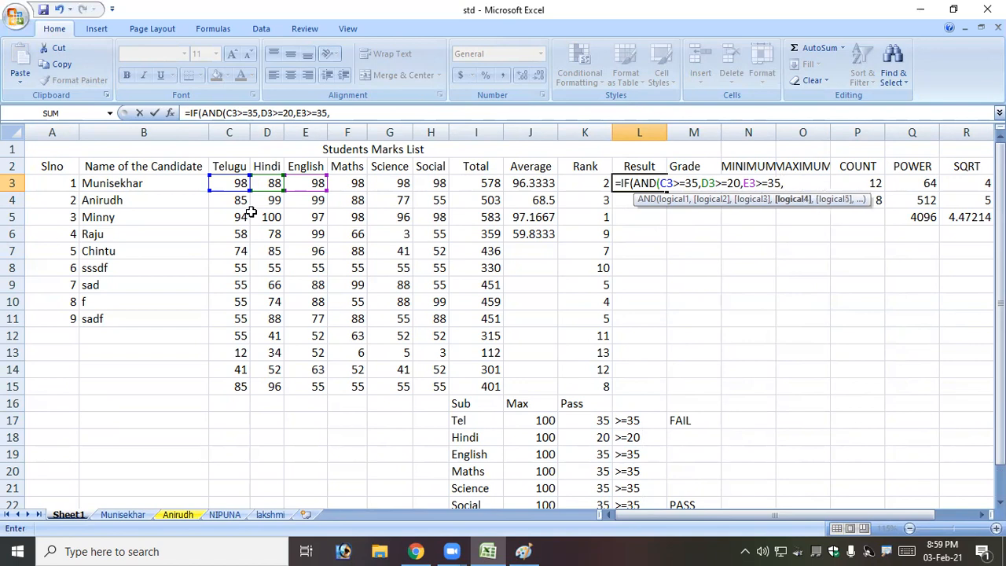
# Step: Complete the AND test with the Maths, Science and Social conditions F3>=35, G3>=35 and H3>=35
pyautogui.write('F')
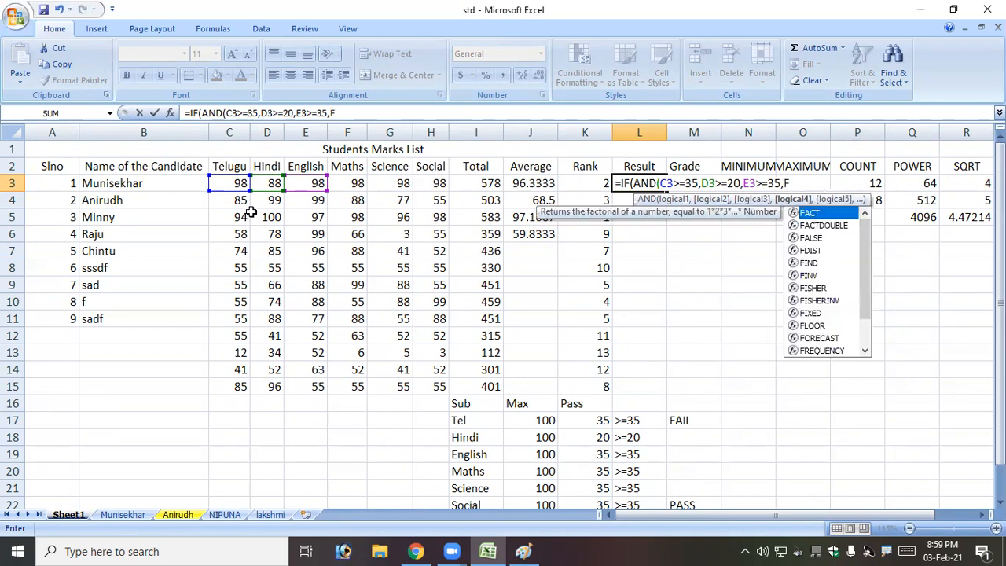
pyautogui.write('3>=35')
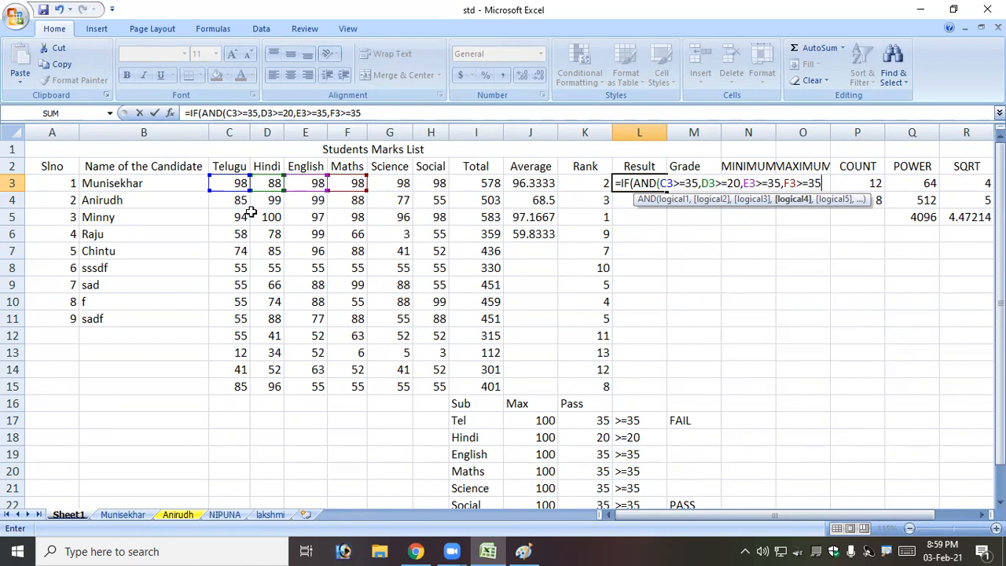
pyautogui.write(',')
pyautogui.write('G3')
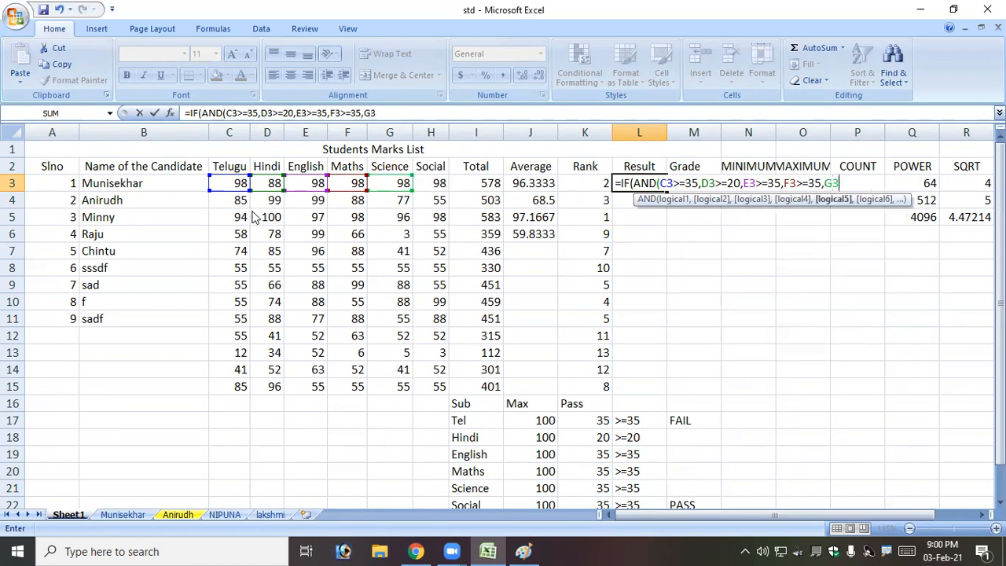
pyautogui.write('>=35,')
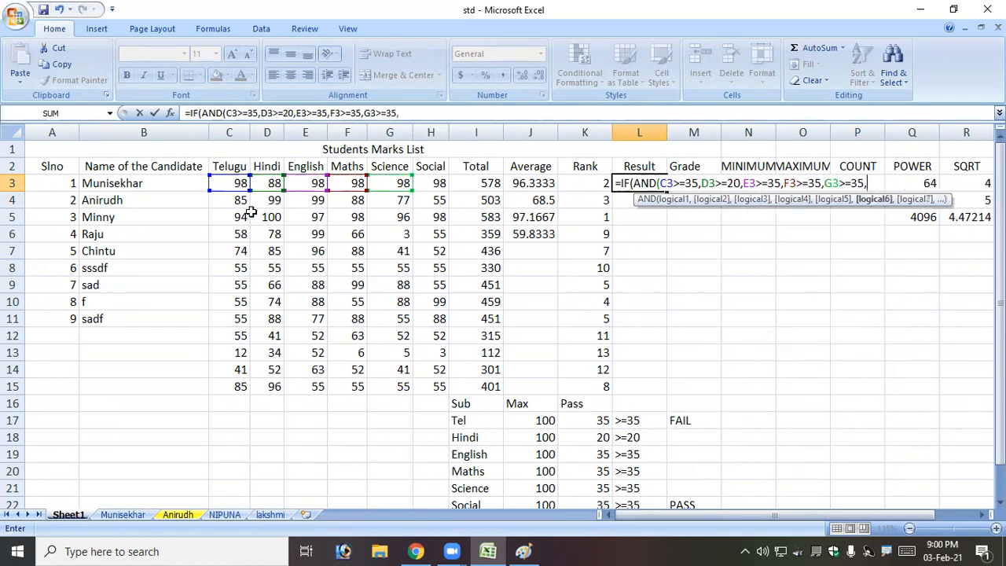
pyautogui.write('H3>=')
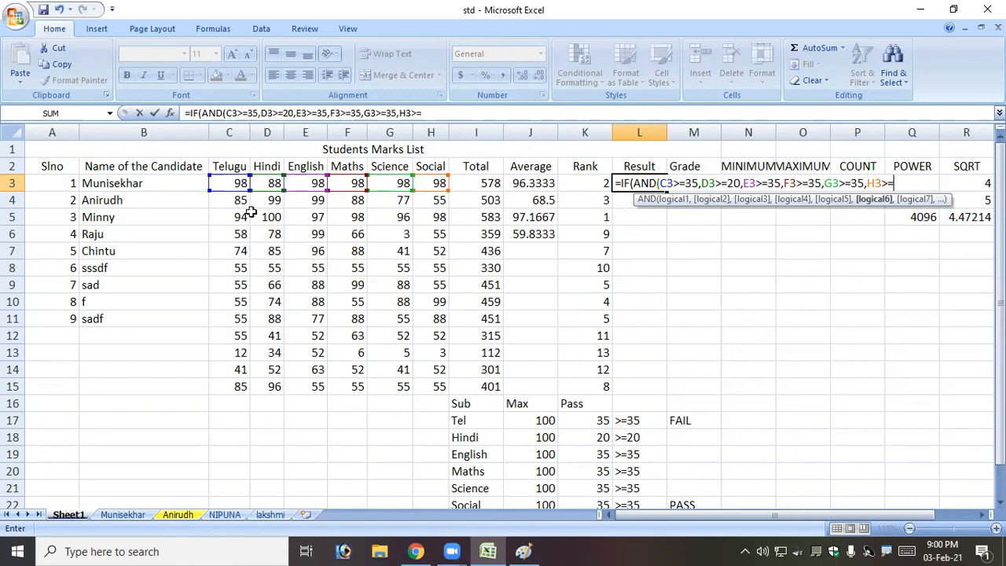
pyautogui.write('35)')
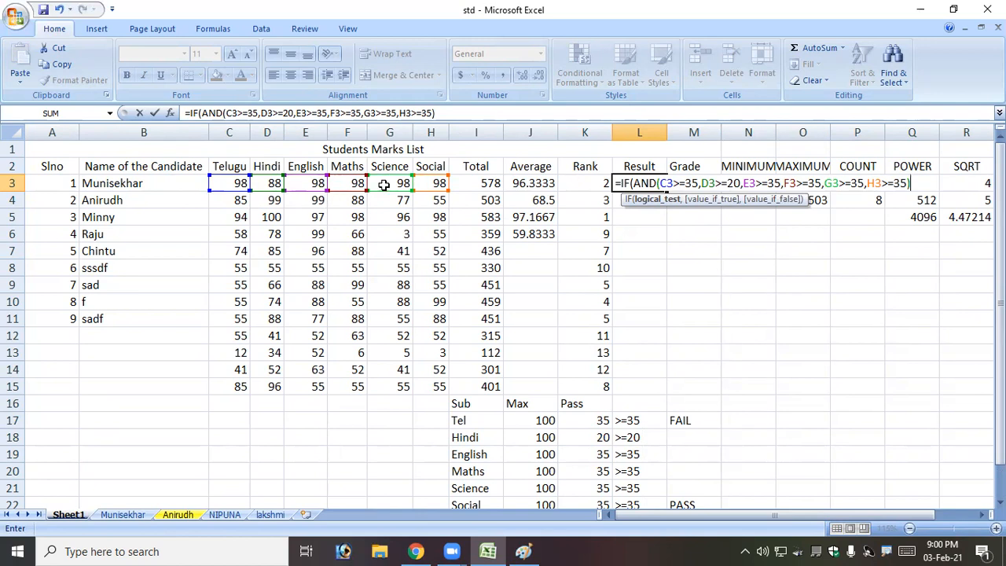
# Step: Set the IF formula to return "PASS" when the test is true and "FAIL" when it is false
pyautogui.write(',')
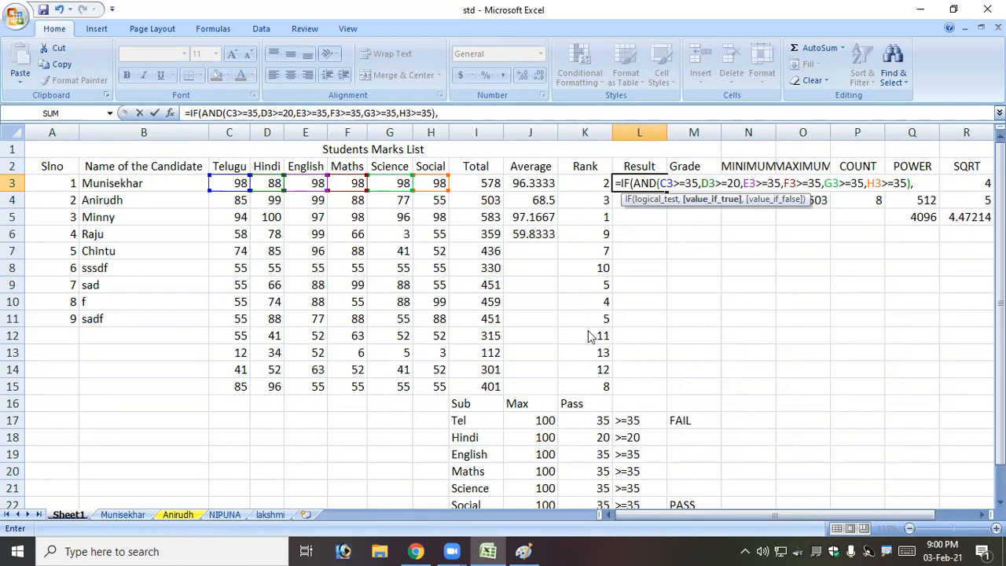
pyautogui.write('"PASS"')
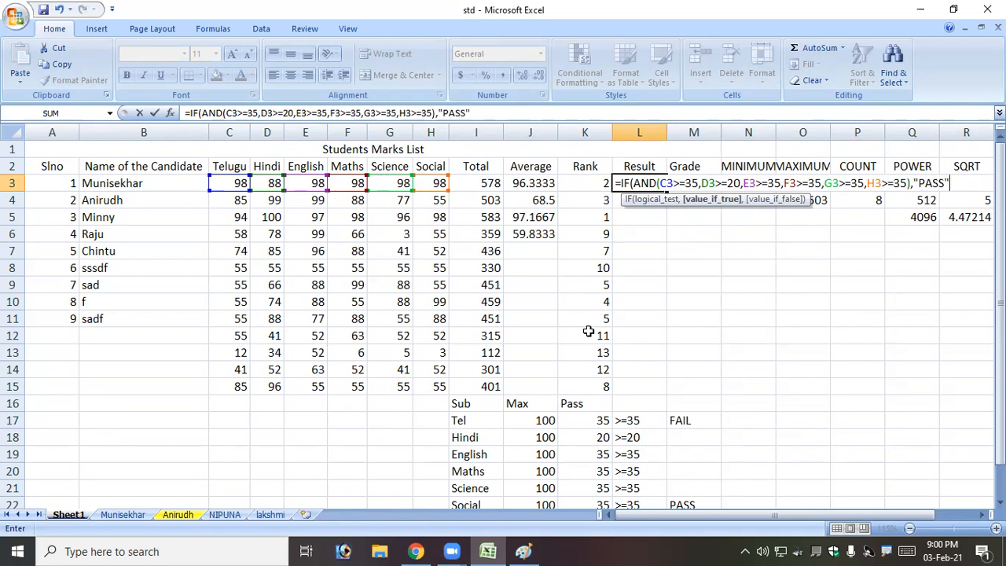
pyautogui.write(',')
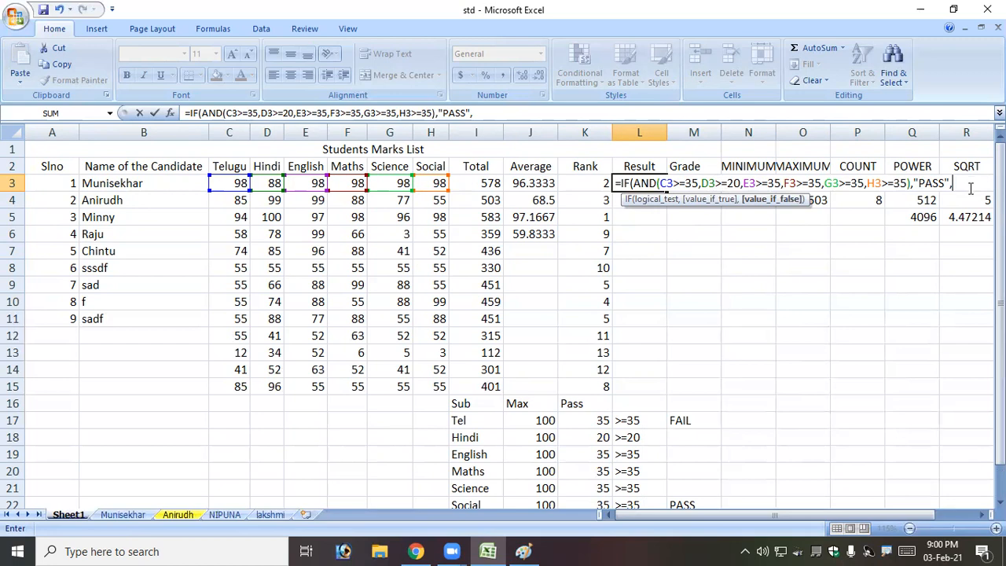
pyautogui.write('"')
pyautogui.write('f')
pyautogui.write('FAI')
pyautogui.write('L')
pyautogui.write('"')
pyautogui.write(')')
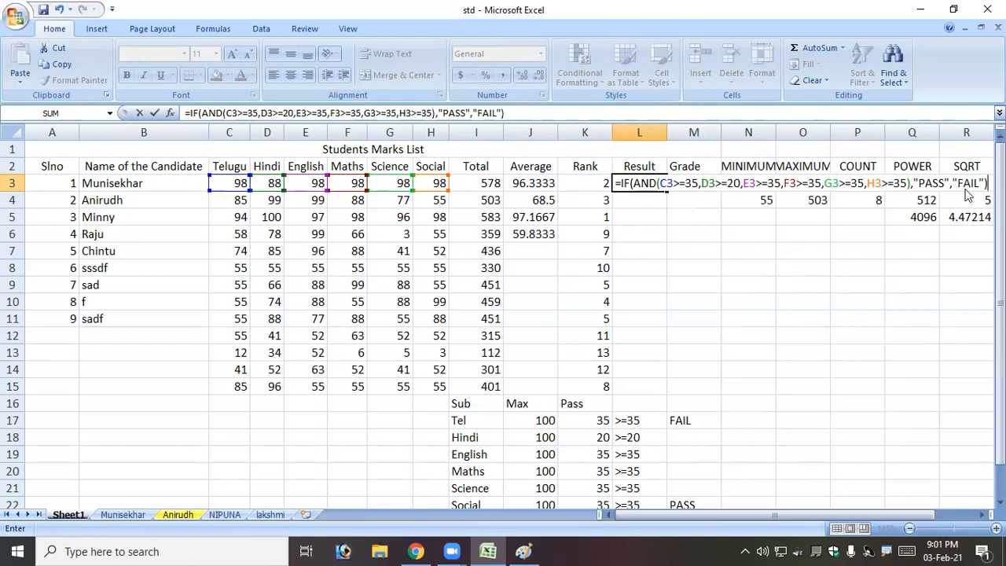
# Step: Commit the formula in L3 and fill it down the Result column through L15
pyautogui.press('Return')
pyautogui.press('Up')
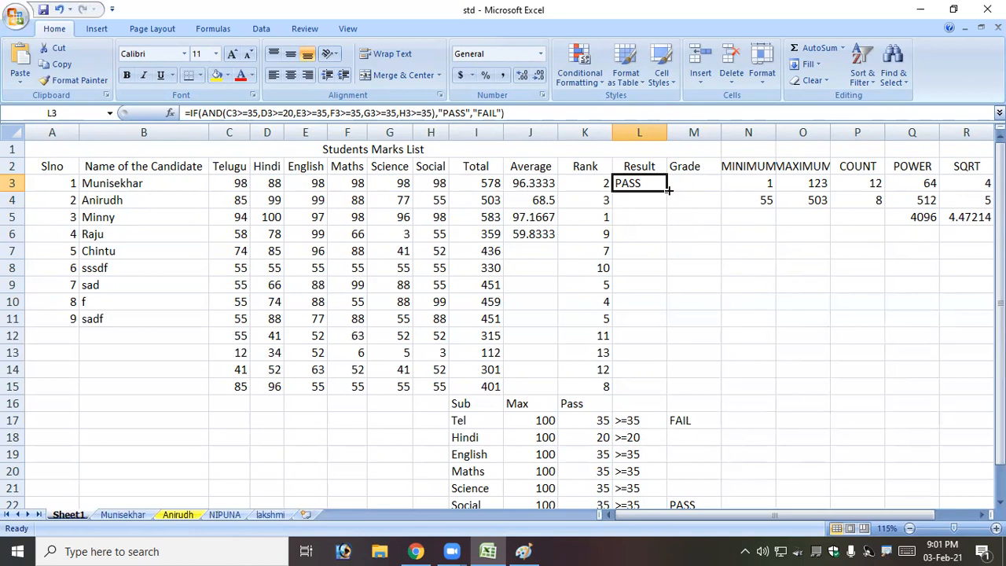
pyautogui.moveTo(667, 190); pyautogui.dragTo(652, 390)
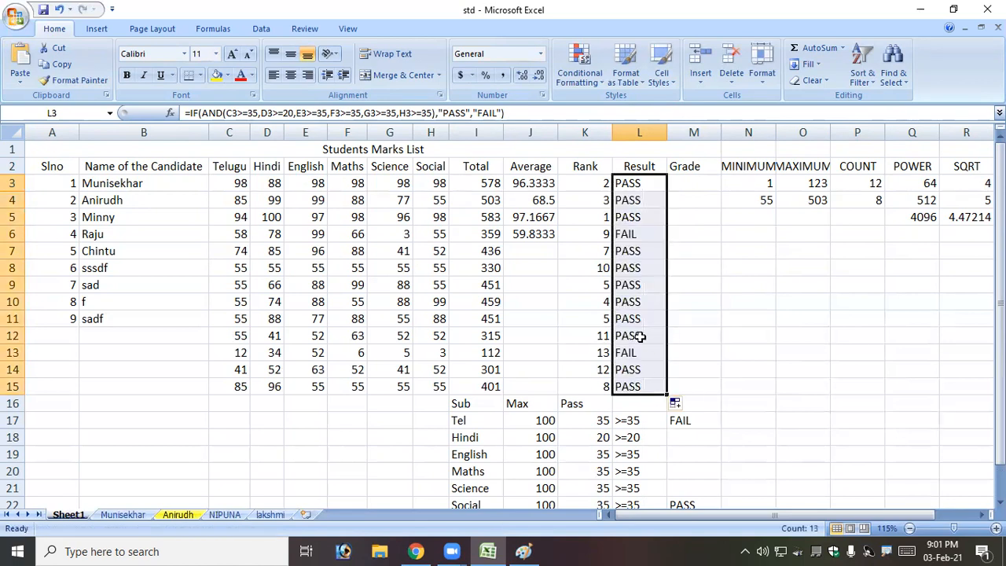
# Step: Compare the Result formula in L6 with the individual subject marks in row 6
pyautogui.click(637, 236)
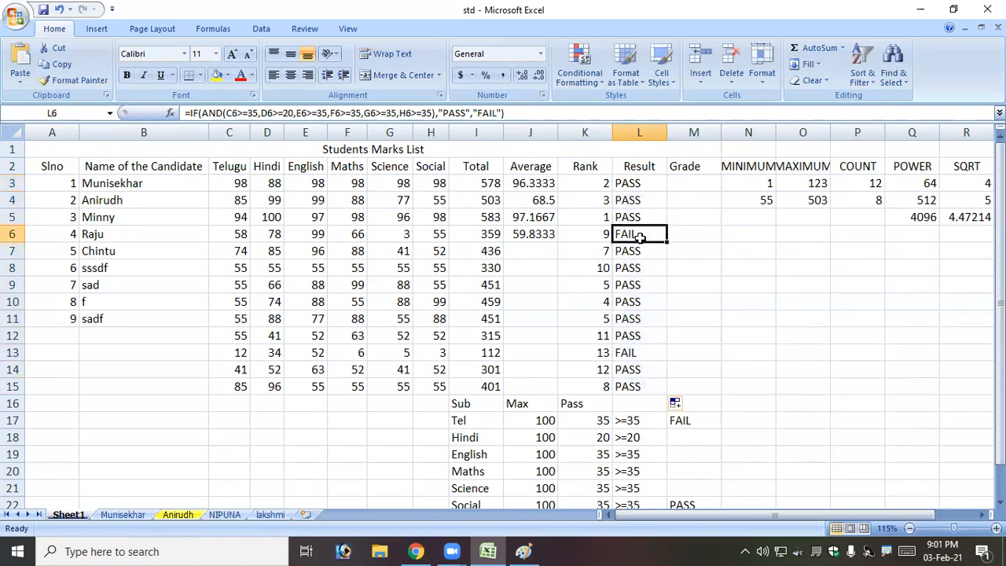
pyautogui.click(239, 234)
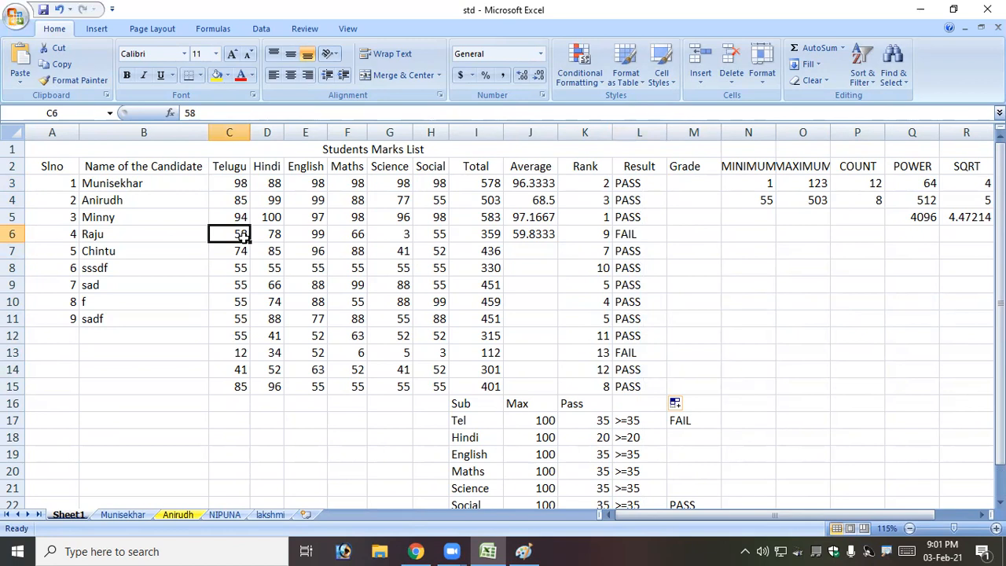
pyautogui.click(269, 236)
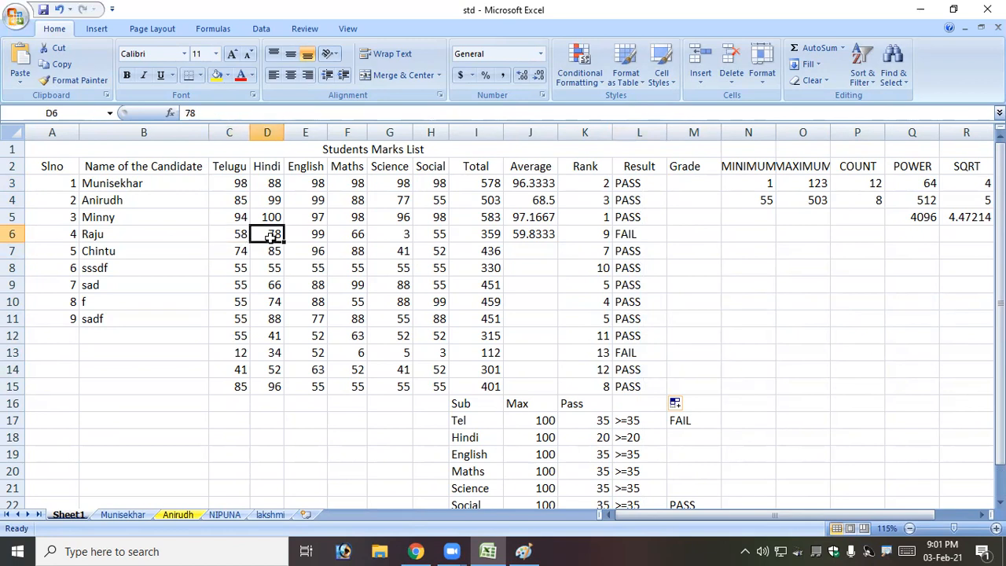
pyautogui.click(302, 233)
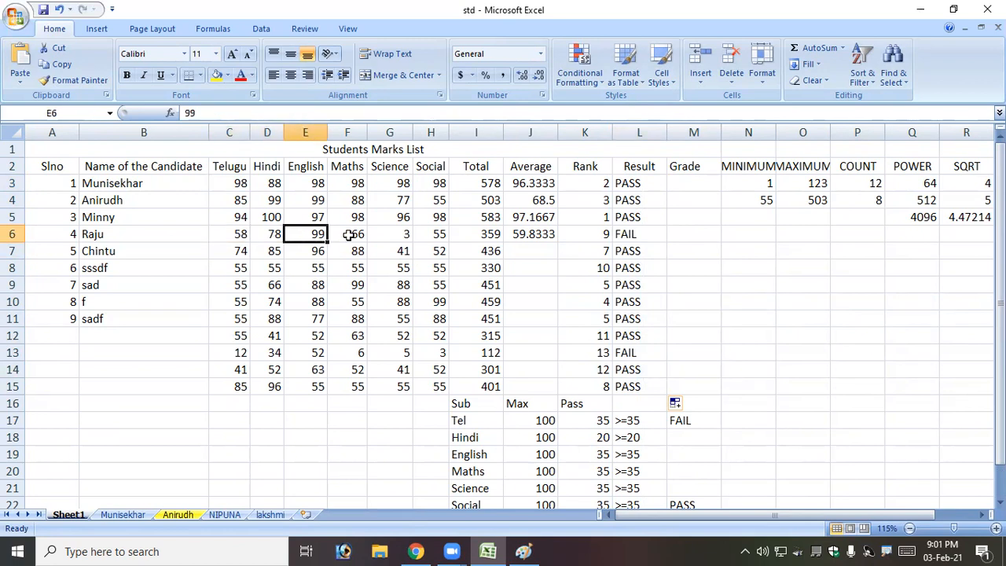
pyautogui.click(355, 235)
pyautogui.click(399, 234)
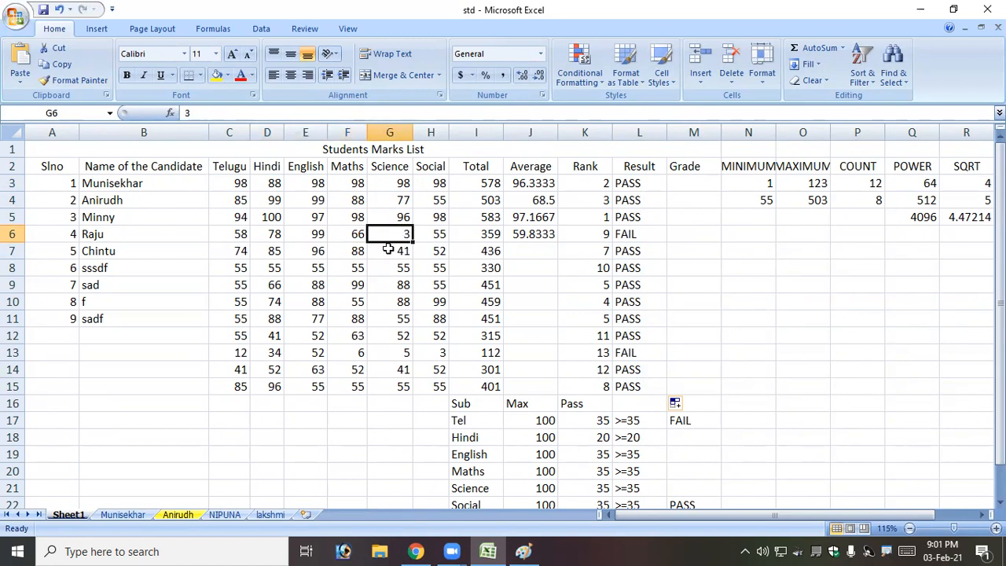
pyautogui.click(617, 233)
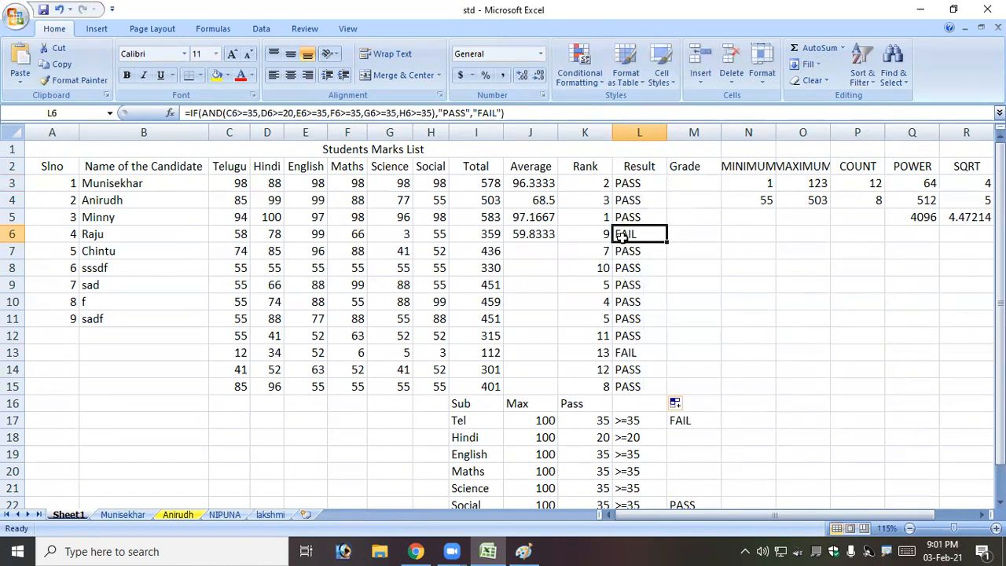
# Step: Check the result in L13 against the marks in row 13, and review the Result column from L3 to L15
pyautogui.click(639, 352)
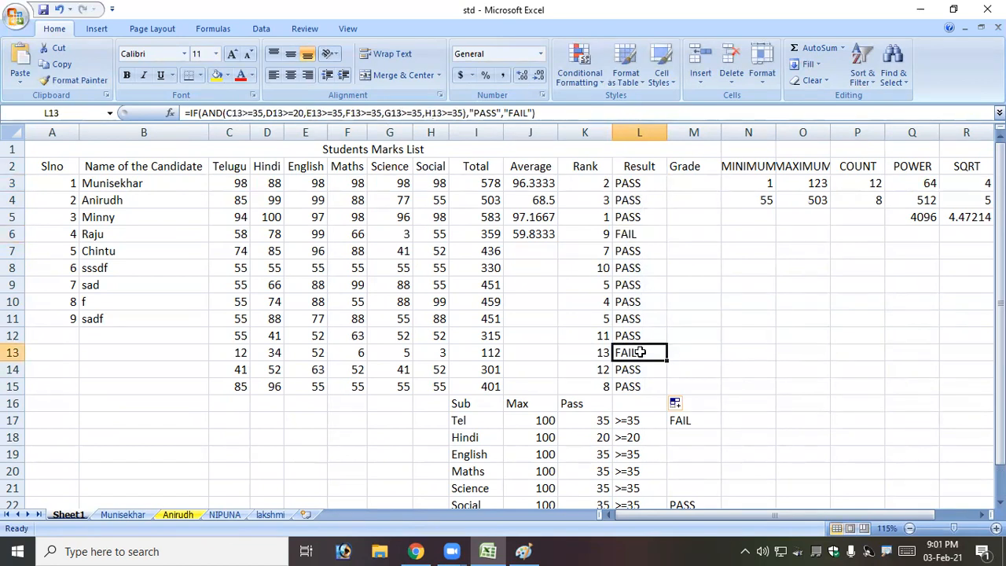
pyautogui.click(240, 354)
pyautogui.moveTo(241, 353); pyautogui.dragTo(322, 353)
pyautogui.click(317, 353)
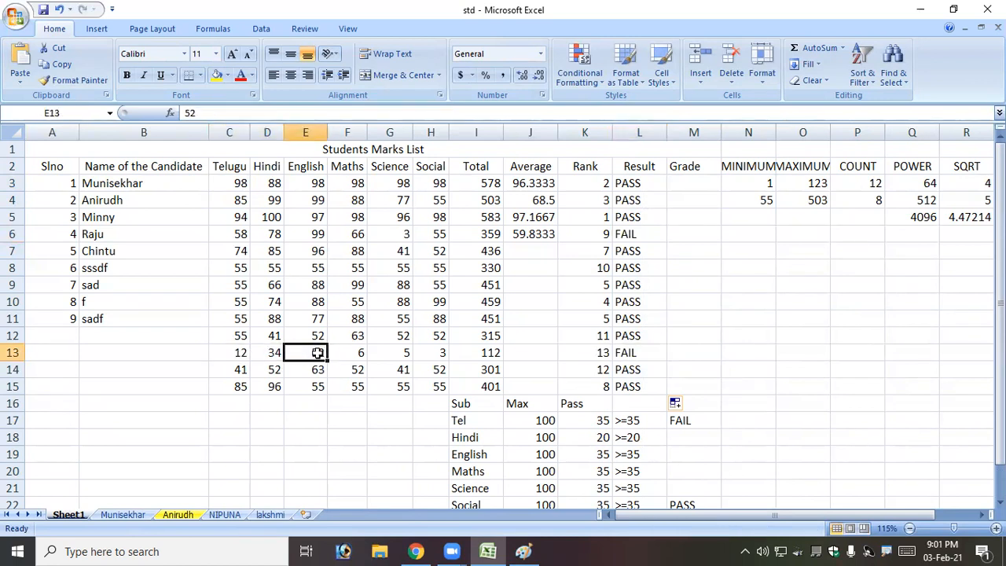
pyautogui.moveTo(234, 352); pyautogui.dragTo(597, 351)
pyautogui.click(649, 354)
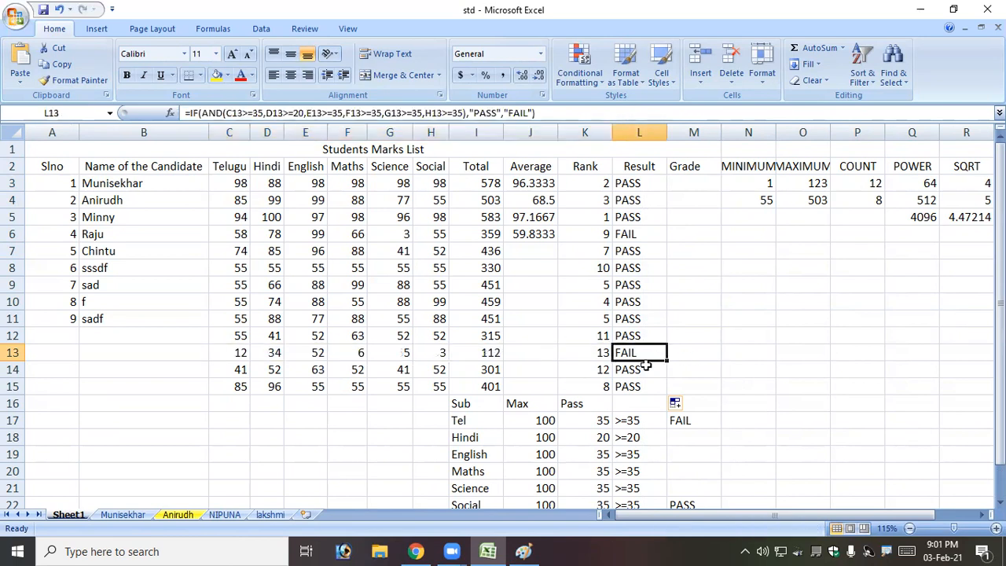
pyautogui.scroll(-1, 644, 387)
pyautogui.scroll(1, 644, 389)
pyautogui.moveTo(629, 189); pyautogui.dragTo(644, 385)
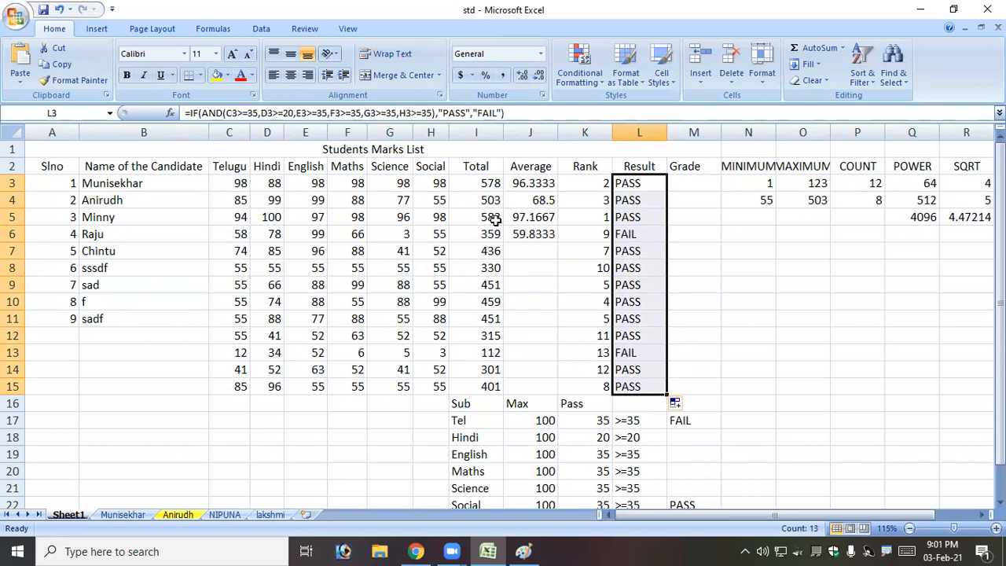
pyautogui.click(623, 182)
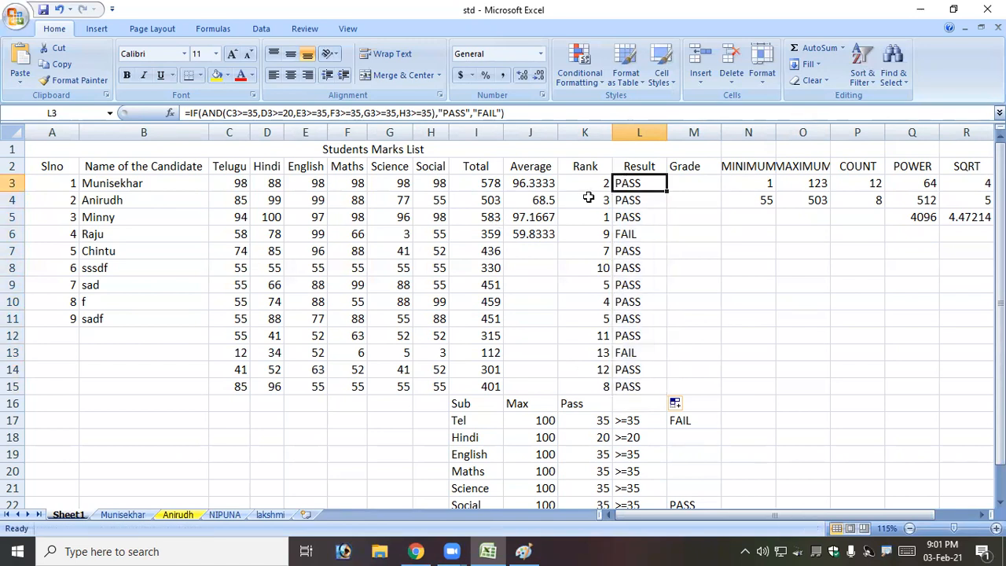
# Step: Try committing the L3 formula with two single quotation marks instead of the opening double quotation mark before PASS
pyautogui.press('F2')
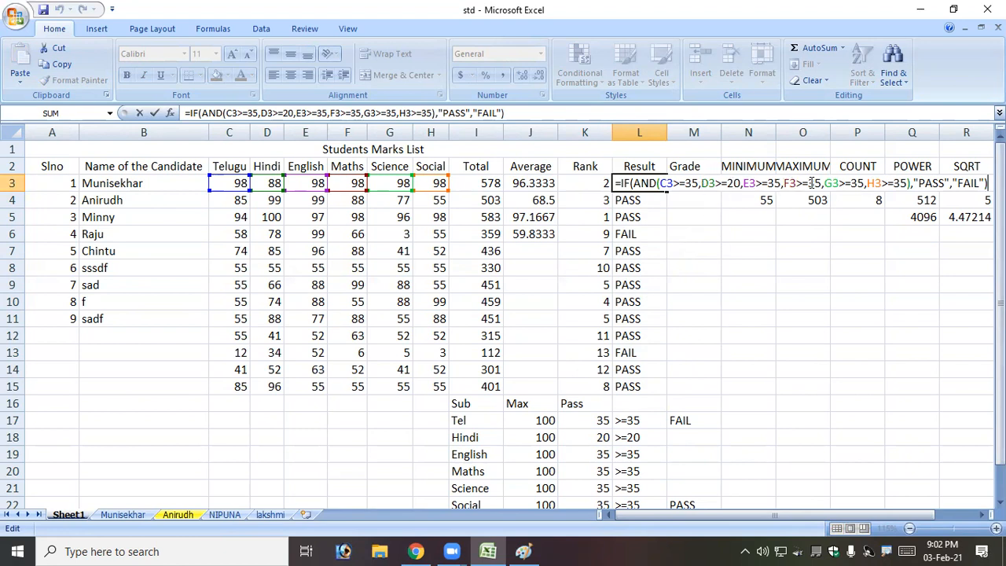
pyautogui.click(917, 184)
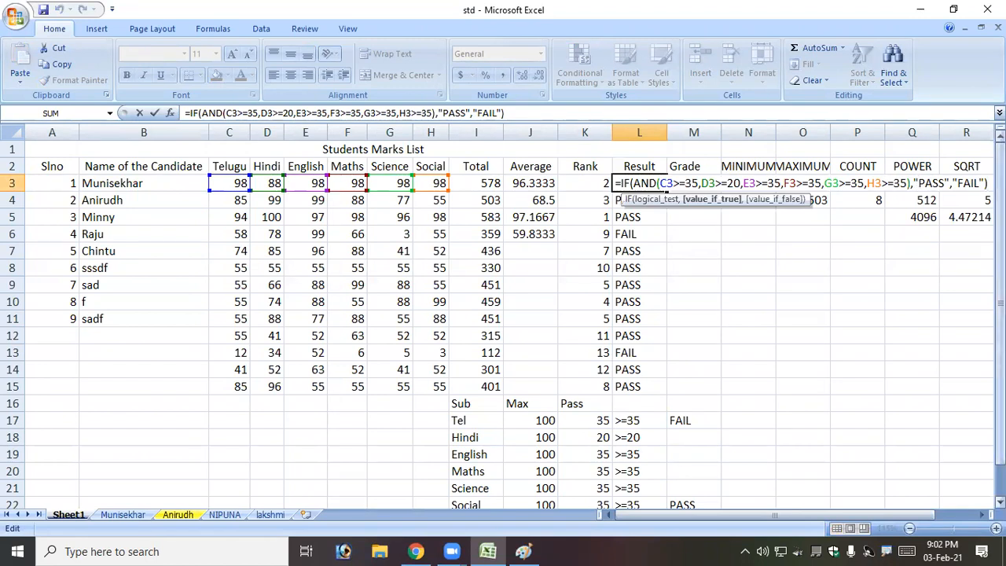
pyautogui.press('BackSpace')
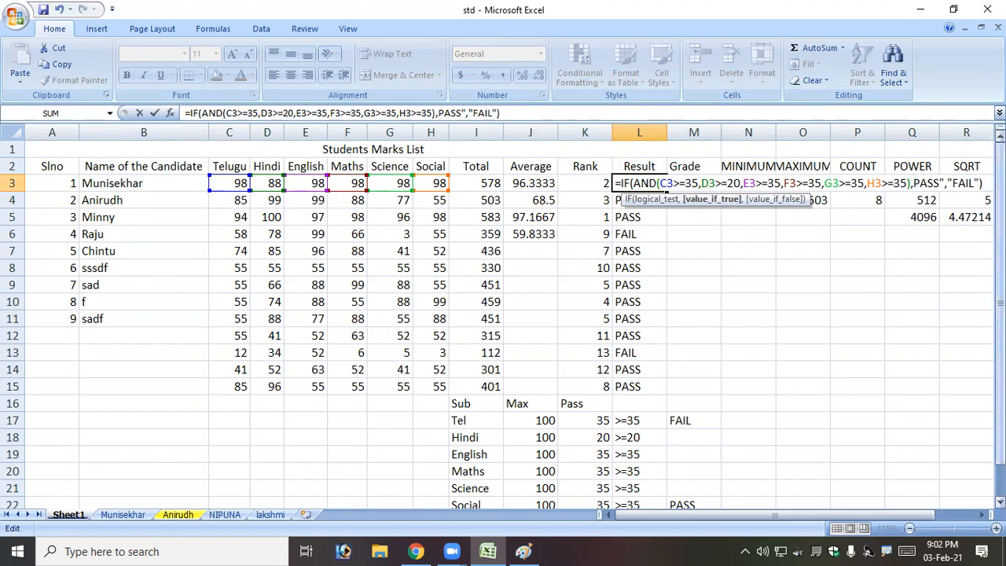
pyautogui.write("''")
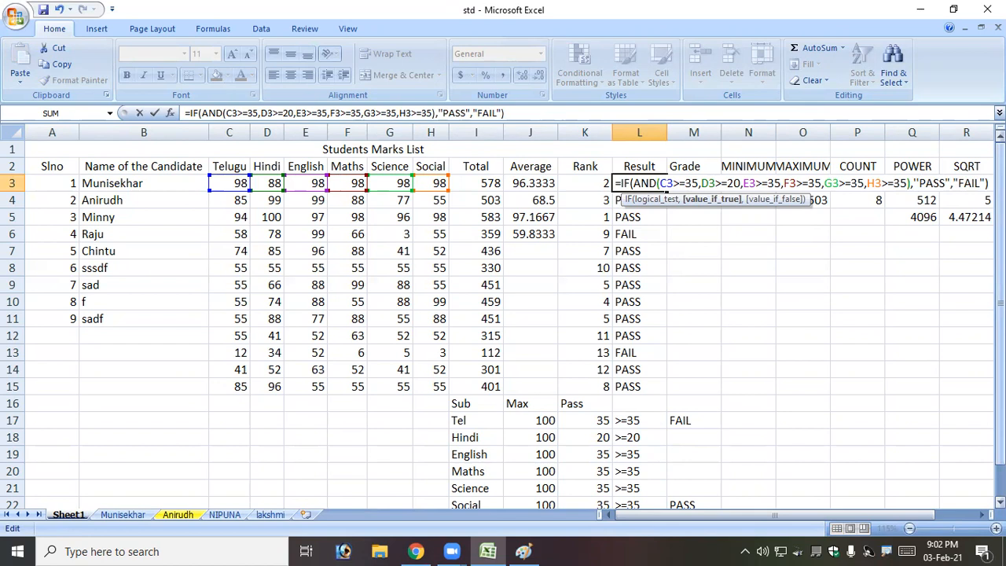
pyautogui.press('Return')
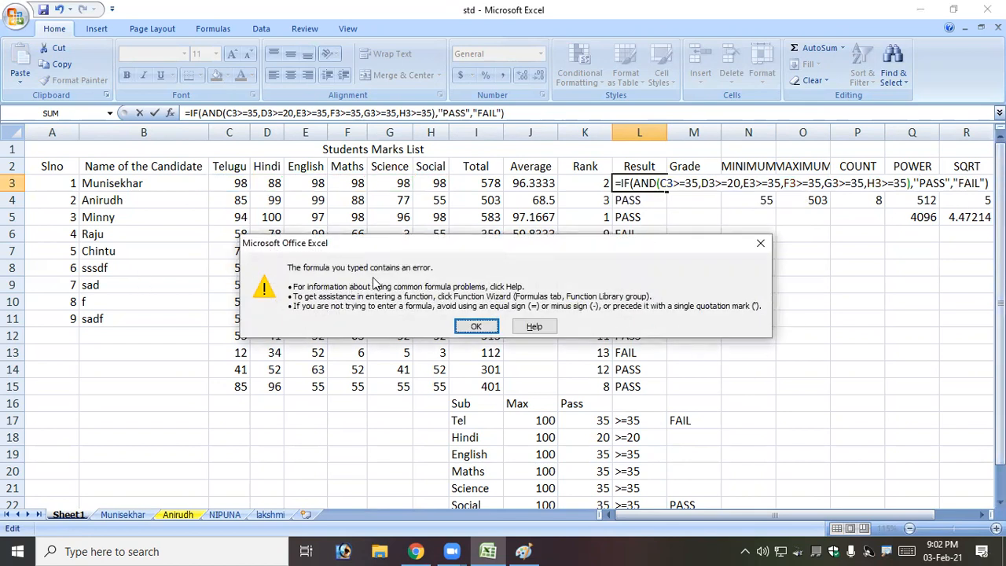
pyautogui.click(475, 327)
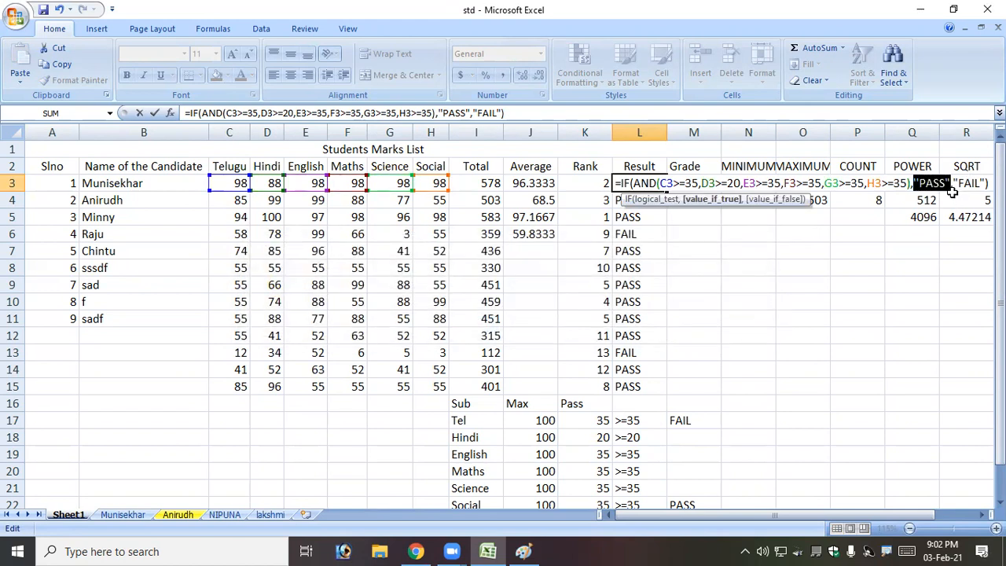
# Step: Restore the opening double quotation mark before PASS in the L3 formula and commit it
pyautogui.click(919, 183)
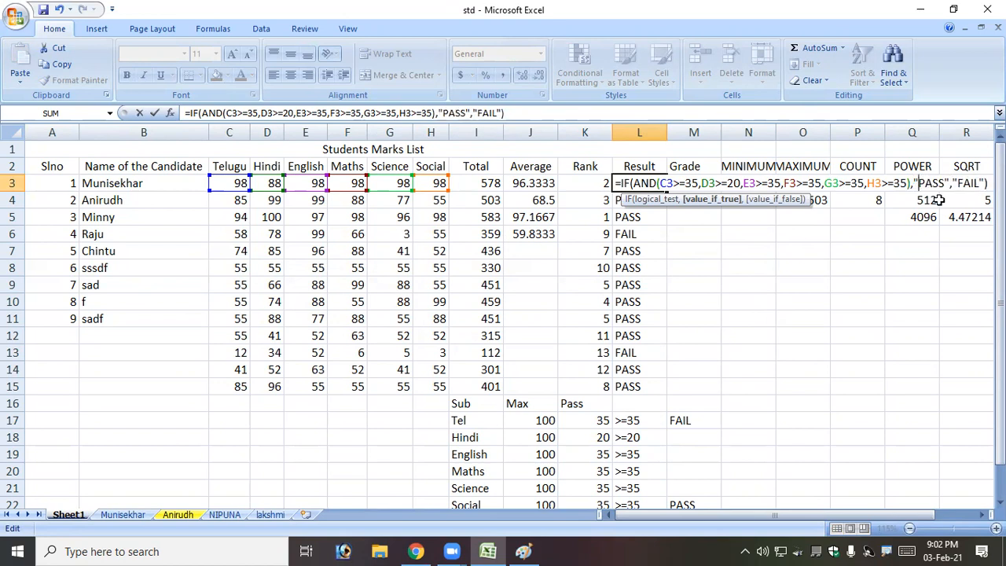
pyautogui.press('Return')
pyautogui.press('Up')
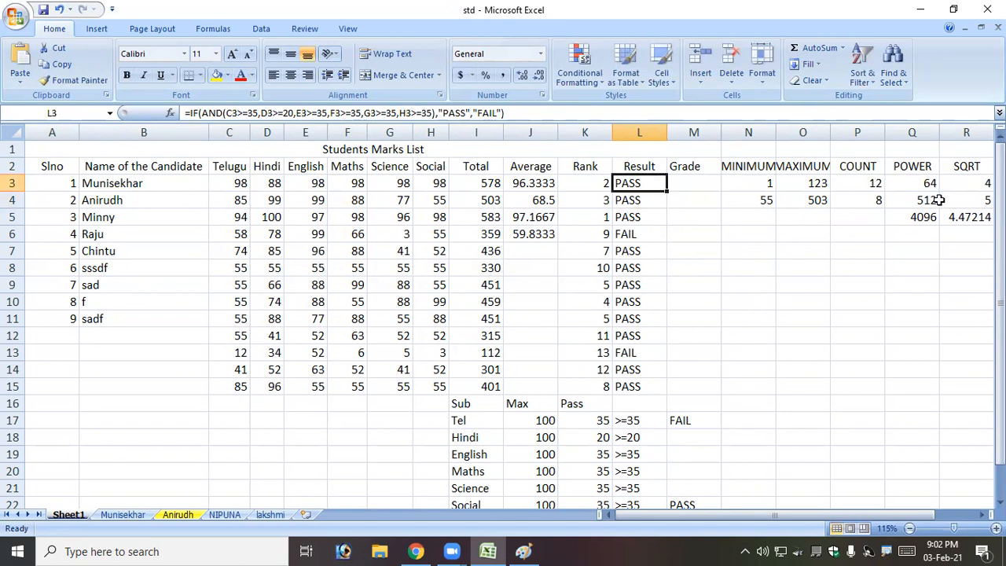
# Step: Review the cells of row 3 from the Result column back to the candidate name in B3
pyautogui.press('Left')
pyautogui.press('Left')
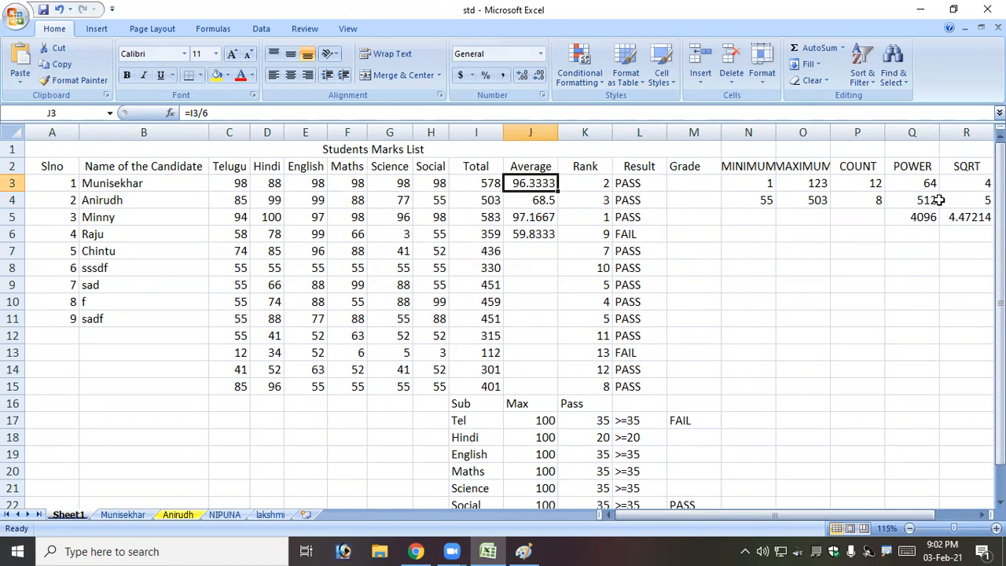
pyautogui.press('Left')
pyautogui.press('Left')
pyautogui.press('Left')
pyautogui.press('Left')
pyautogui.press('Left')
pyautogui.press('Left')
pyautogui.press('Left')
pyautogui.press('Left')
pyautogui.press('Left')
pyautogui.press('Right')
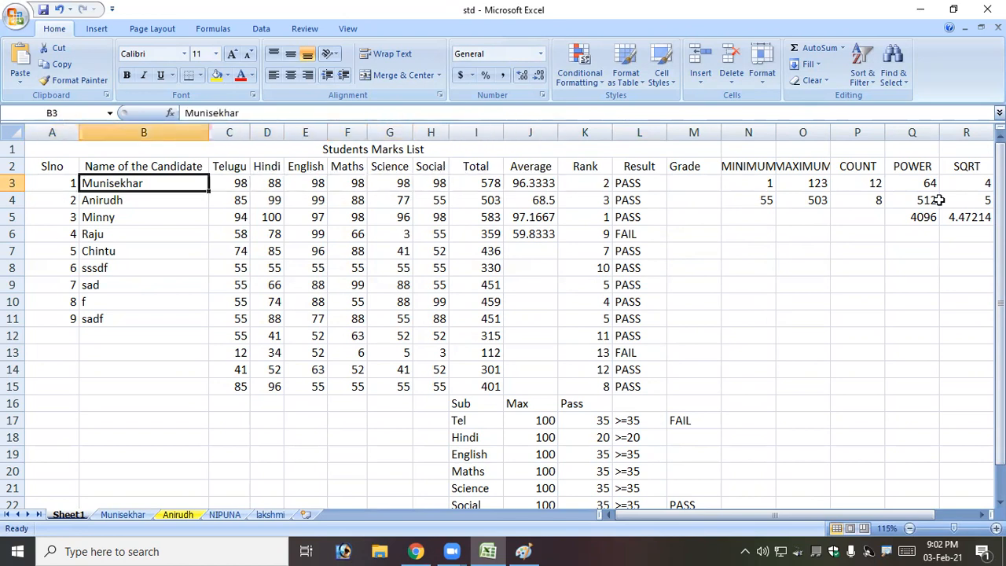